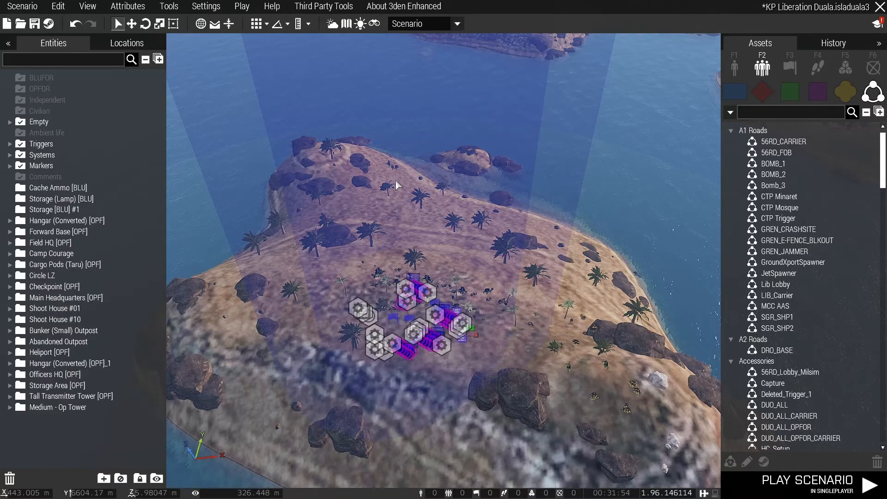
Open the scenario's map and survey the sector markers across the island and beyond its eastern edge
{"action": "key", "text": "m"}
{"action": "scroll", "coordinate": [410, 196], "scroll_direction": "down", "scroll_amount": 5}
{"action": "right_click_drag", "start_coordinate": [472, 219], "coordinate": [307, 208]}
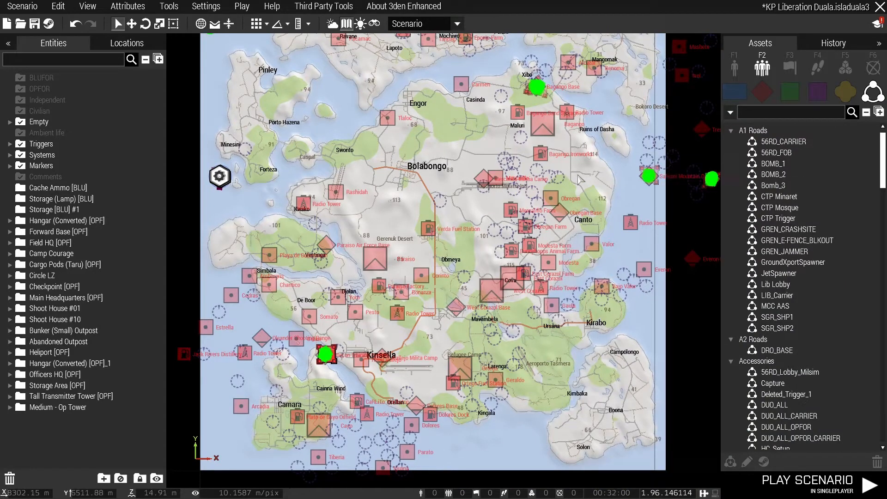
{"action": "right_click_drag", "start_coordinate": [670, 160], "coordinate": [531, 247]}
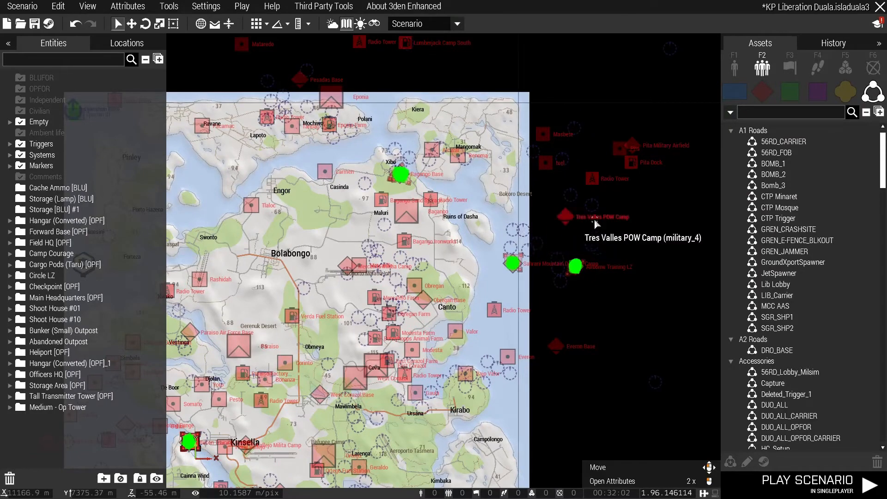
{"action": "right_click_drag", "start_coordinate": [365, 129], "coordinate": [473, 2]}
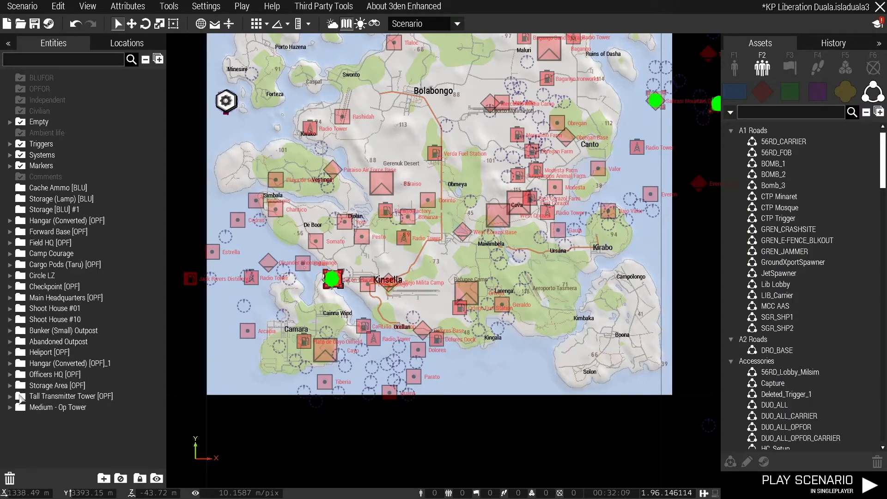
Locate the Tent Hangar from the Hangar (Converted) [OPF] layer in the scene and inspect the objects around it
{"action": "left_click", "coordinate": [10, 222]}
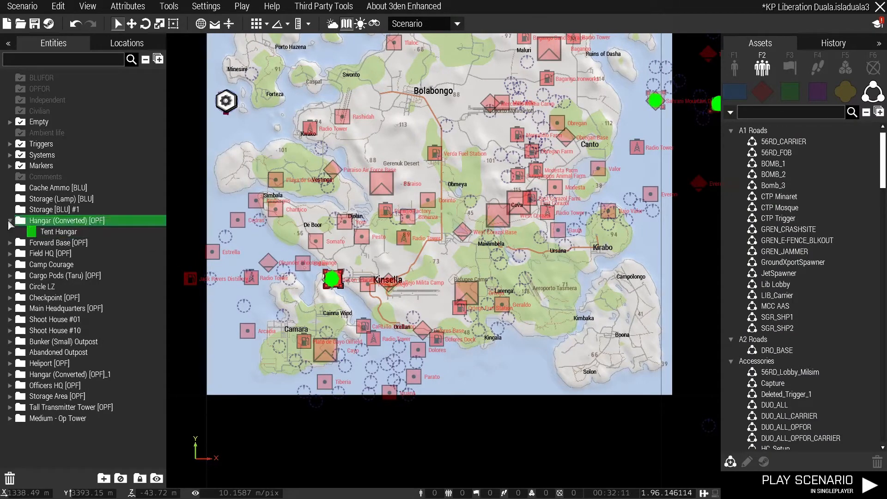
{"action": "double_click", "coordinate": [51, 231]}
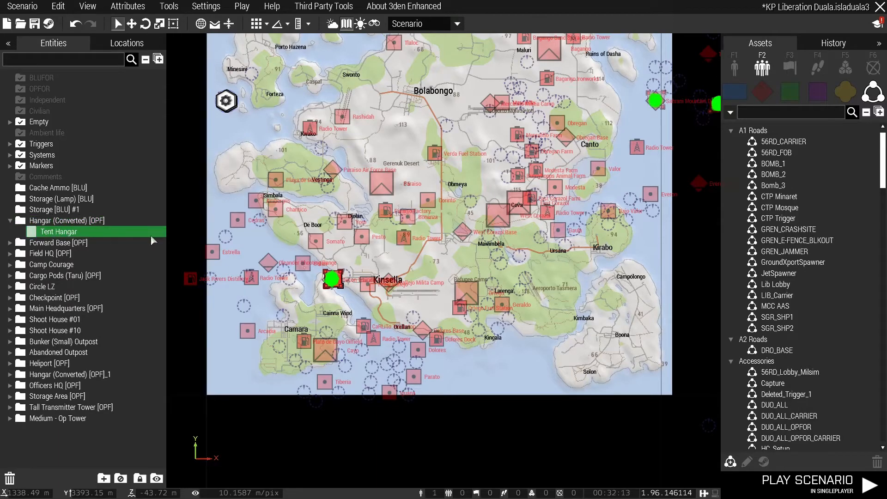
{"action": "right_click_drag", "start_coordinate": [465, 277], "coordinate": [382, 271]}
{"action": "scroll", "coordinate": [492, 293], "scroll_direction": "down", "scroll_amount": 4}
{"action": "key", "text": "s"}
{"action": "key", "text": "w"}
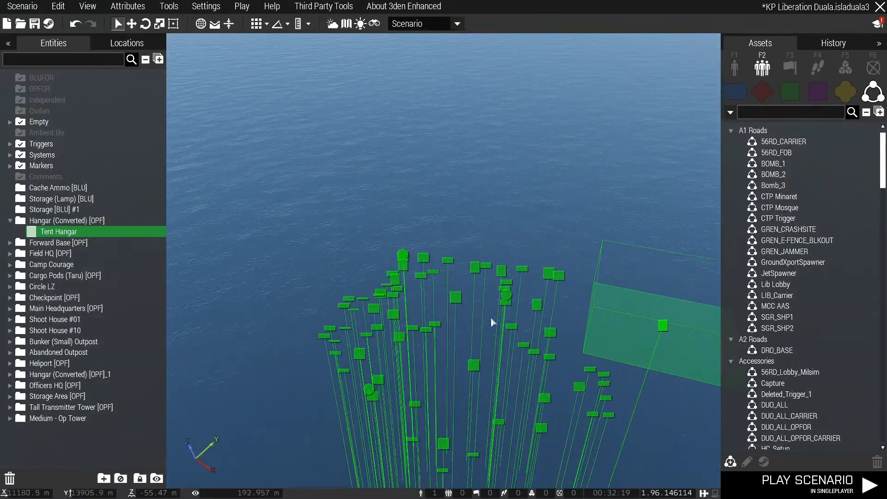
{"action": "scroll", "coordinate": [494, 322], "scroll_direction": "up", "scroll_amount": 3}
{"action": "right_click_drag", "start_coordinate": [497, 324], "coordinate": [389, 332]}
{"action": "key", "text": "s"}
{"action": "key", "text": "d"}
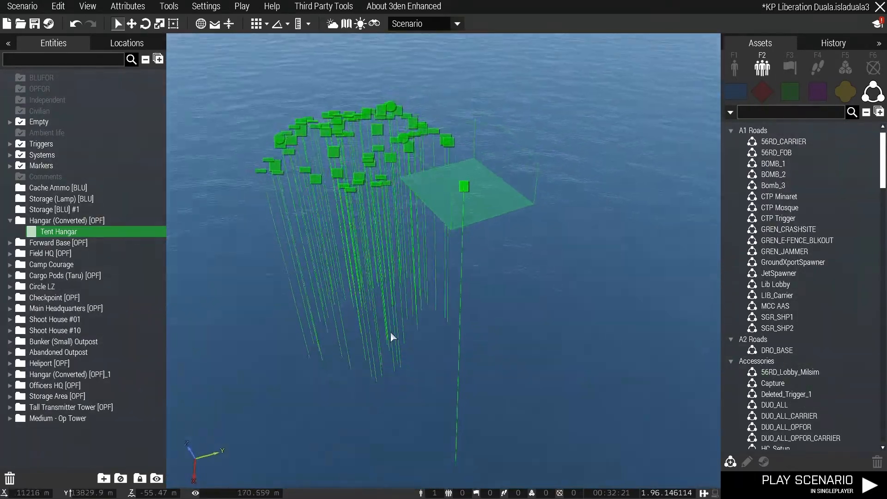
{"action": "key", "text": "w"}
{"action": "key", "text": "w"}
{"action": "left_click", "coordinate": [540, 158]}
{"action": "right_click_drag", "start_coordinate": [540, 158], "coordinate": [536, 154]}
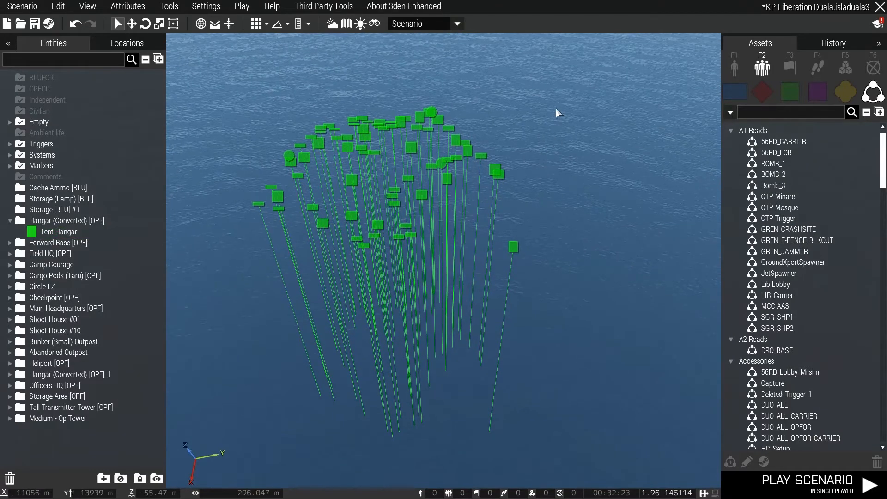
Delete the Hangar (Converted) [OPF] layer together with its Tent Hangar
{"action": "left_click_drag", "start_coordinate": [220, 330], "coordinate": [221, 329]}
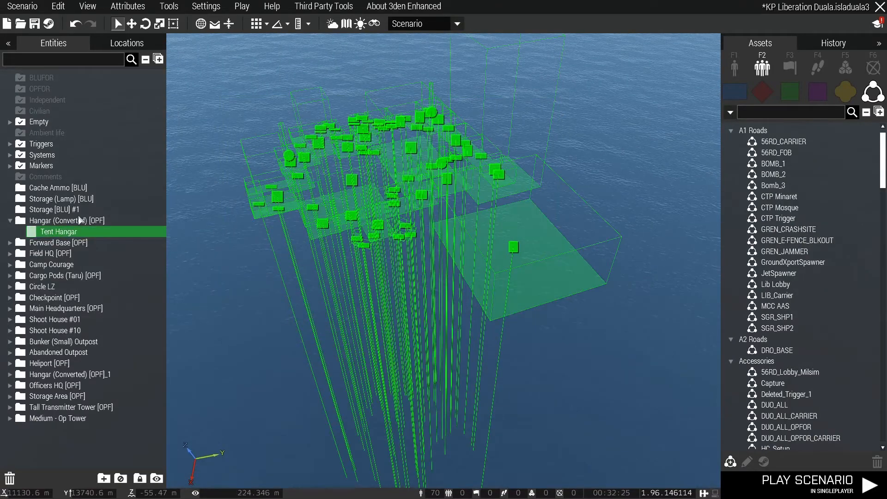
{"action": "left_click", "coordinate": [70, 319]}
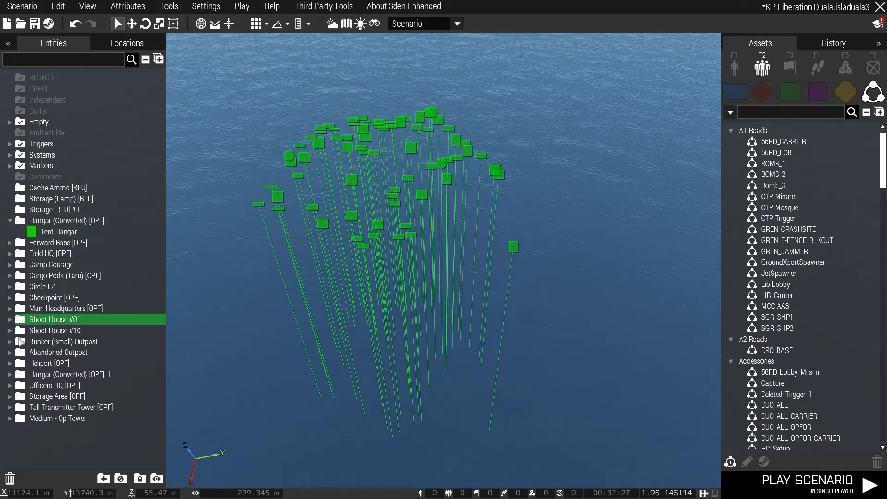
{"action": "left_click", "coordinate": [78, 220]}
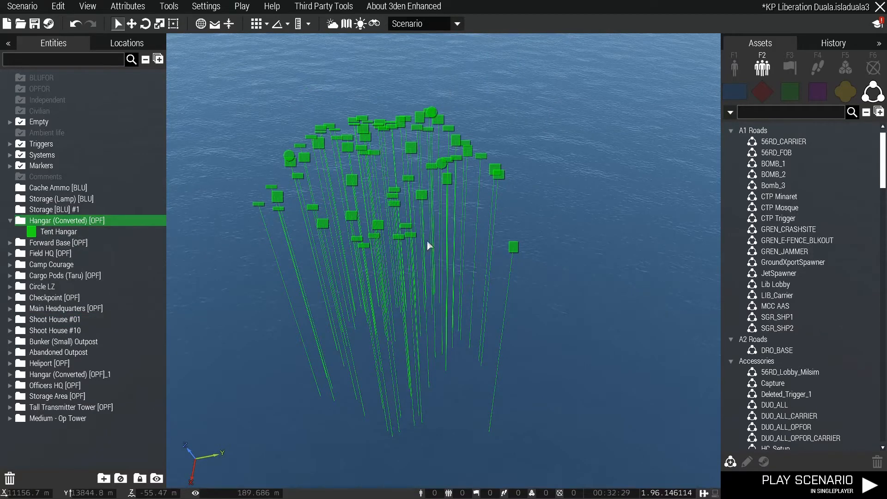
{"action": "key", "text": "Delete"}
Select all the remaining Forward Base [OPF] objects over the water and delete them
{"action": "left_click", "coordinate": [497, 174]}
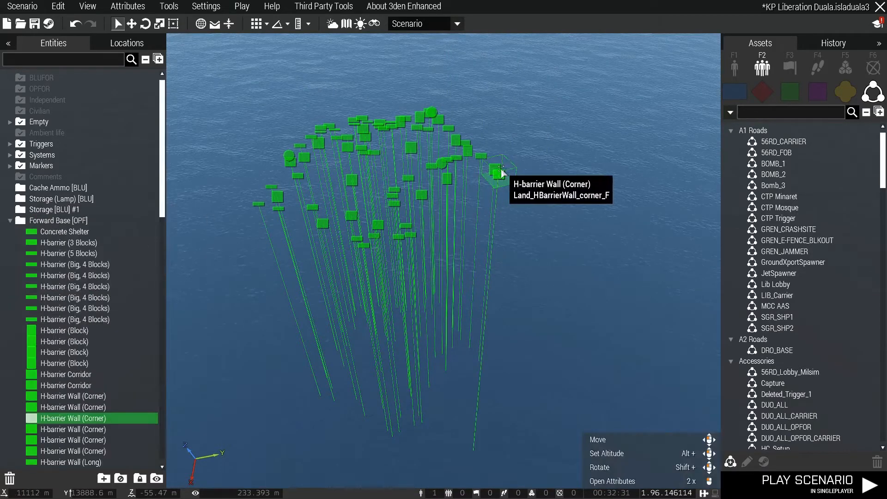
{"action": "left_click_drag", "start_coordinate": [223, 289], "coordinate": [224, 287]}
{"action": "key", "text": "Delete"}
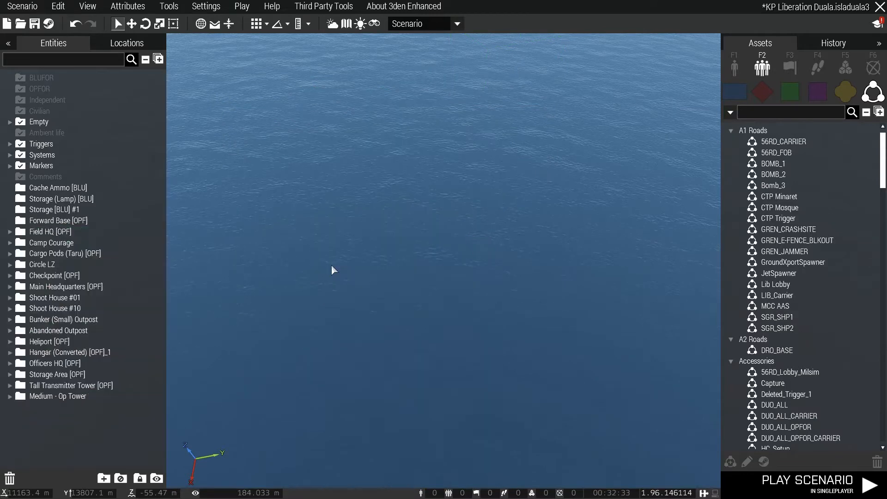
Locate the Field HQ [OPF] composition in the scene and delete that layer with all its objects
{"action": "left_click", "coordinate": [10, 232]}
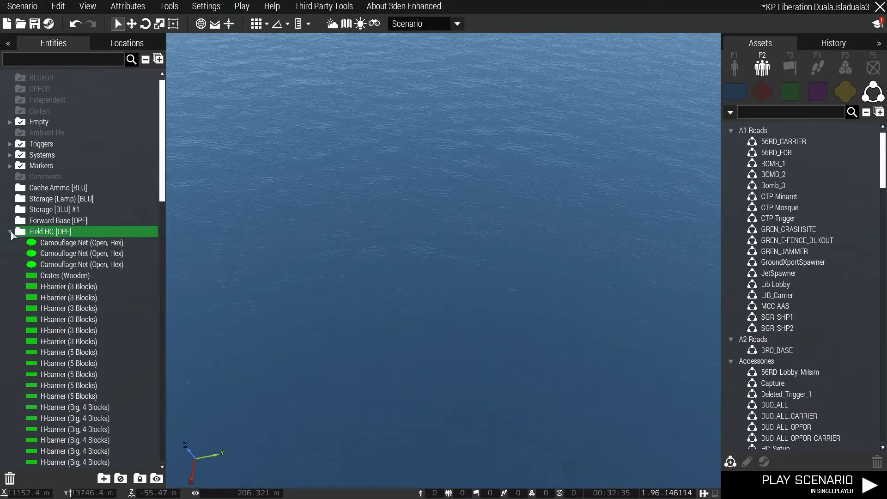
{"action": "double_click", "coordinate": [73, 244]}
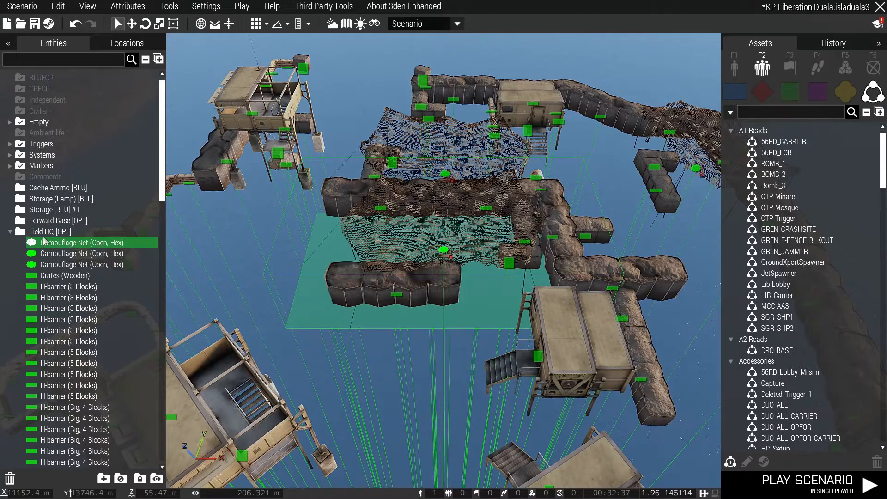
{"action": "left_click", "coordinate": [43, 233]}
{"action": "scroll", "coordinate": [61, 298], "scroll_direction": "down", "scroll_amount": 12}
{"action": "scroll", "coordinate": [75, 303], "scroll_direction": "down", "scroll_amount": 8}
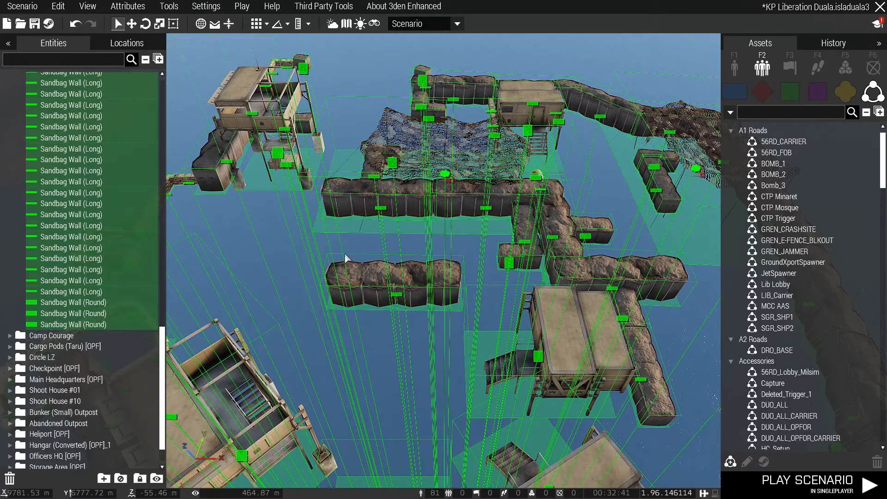
{"action": "key", "text": "Delete"}
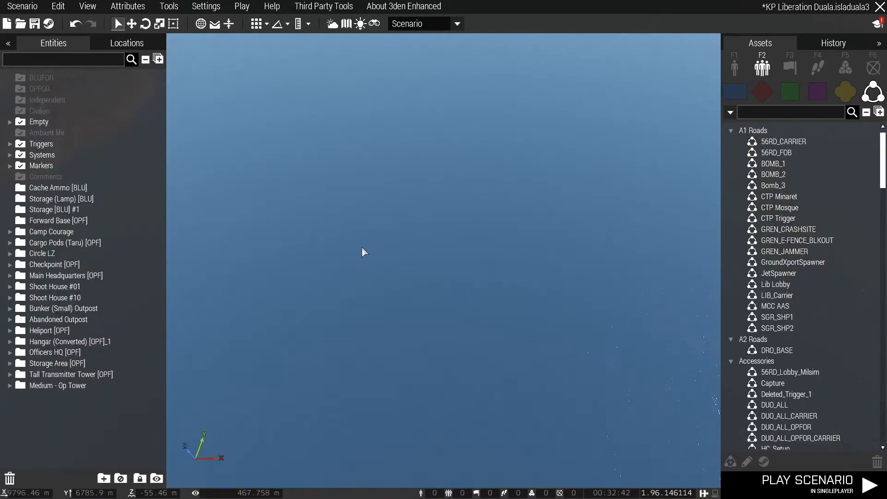
Expand the layers from Camp Courage through Shoot House #01 one by one to expose their objects
{"action": "left_click", "coordinate": [7, 235]}
{"action": "scroll", "coordinate": [19, 297], "scroll_direction": "down", "scroll_amount": 8}
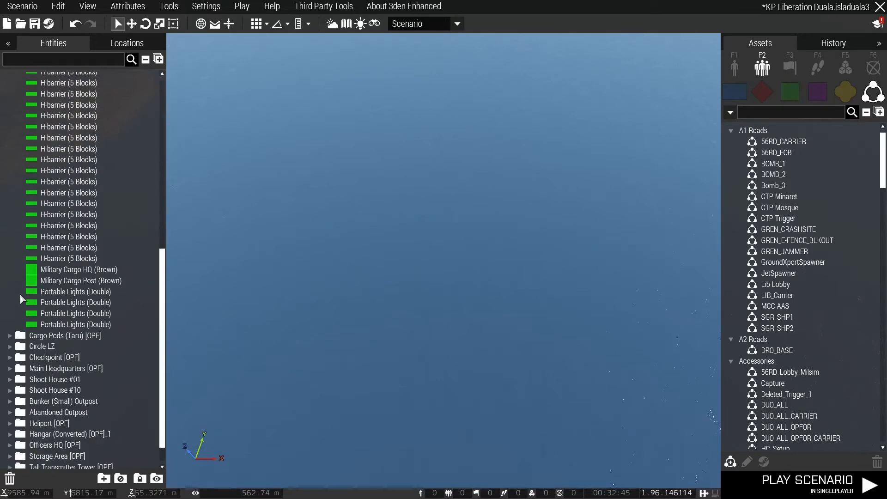
{"action": "left_click", "coordinate": [9, 335]}
{"action": "scroll", "coordinate": [9, 335], "scroll_direction": "down", "scroll_amount": 8}
{"action": "left_click", "coordinate": [9, 326]}
{"action": "scroll", "coordinate": [9, 329], "scroll_direction": "down", "scroll_amount": 10}
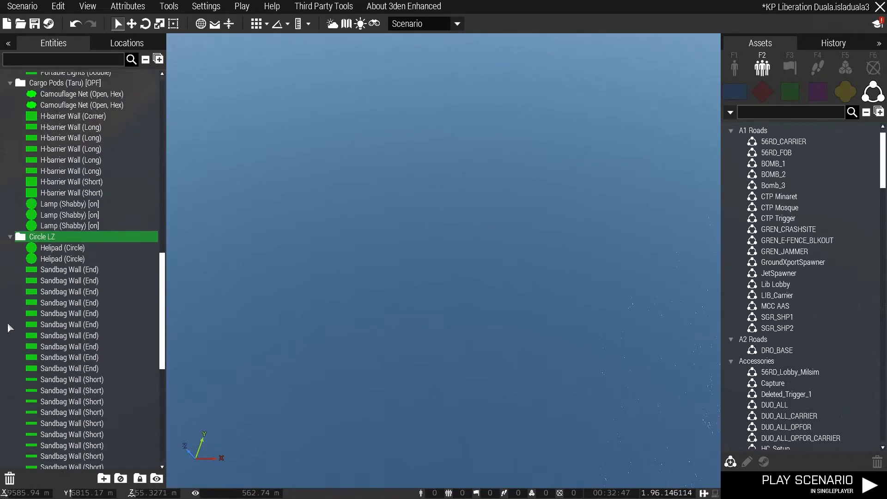
{"action": "scroll", "coordinate": [10, 329], "scroll_direction": "down", "scroll_amount": 5}
{"action": "left_click", "coordinate": [10, 329]}
{"action": "scroll", "coordinate": [14, 329], "scroll_direction": "down", "scroll_amount": 10}
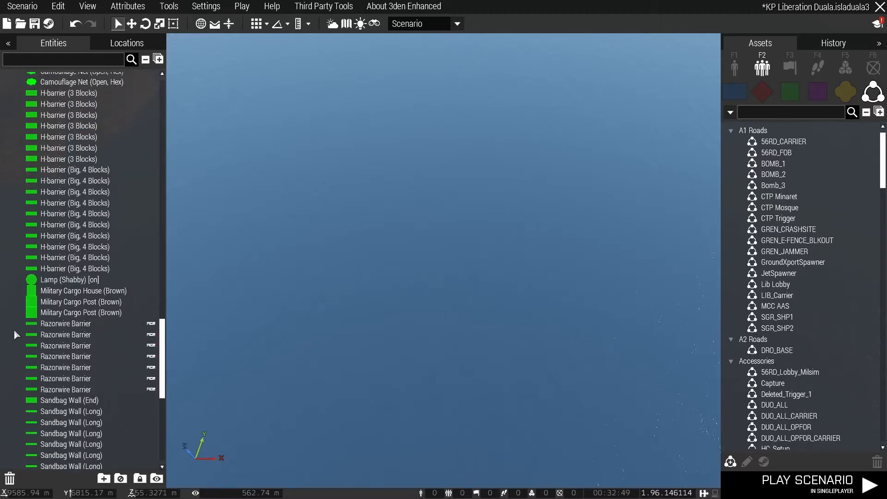
{"action": "scroll", "coordinate": [13, 332], "scroll_direction": "down", "scroll_amount": 2}
{"action": "left_click", "coordinate": [10, 341]}
{"action": "scroll", "coordinate": [10, 342], "scroll_direction": "down", "scroll_amount": 10}
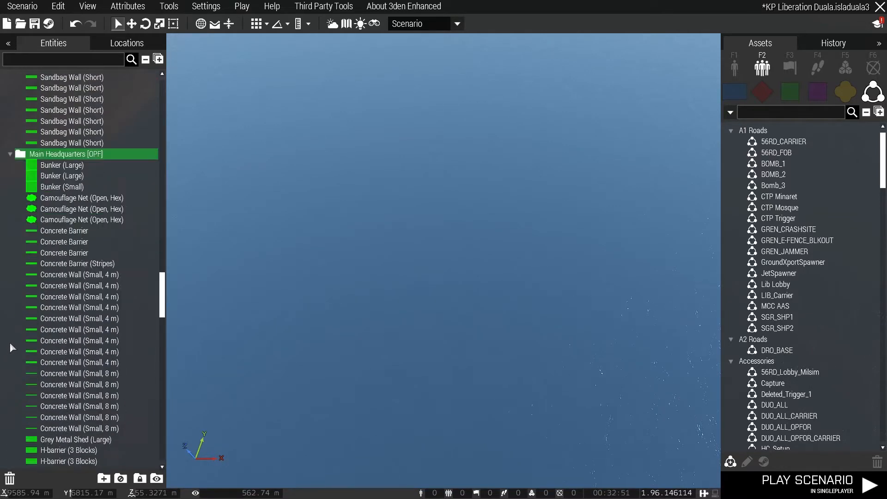
{"action": "scroll", "coordinate": [10, 340], "scroll_direction": "down", "scroll_amount": 15}
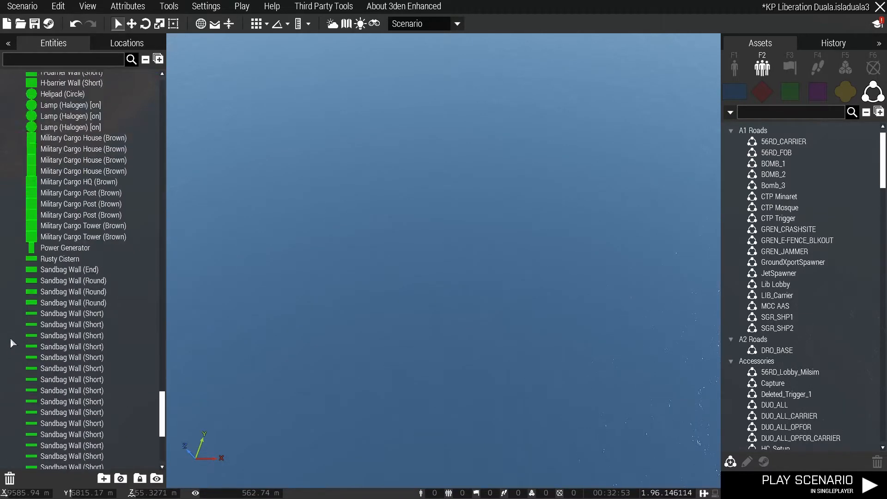
{"action": "left_click", "coordinate": [10, 356]}
{"action": "scroll", "coordinate": [9, 353], "scroll_direction": "down", "scroll_amount": 10}
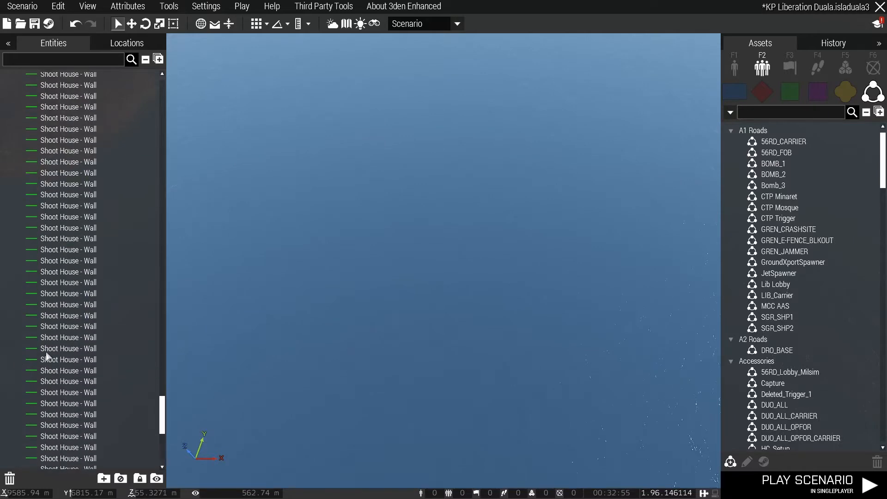
Expand the whole entity tree and delete all layers and objects from Camp Courage through Tall Transmitter Tower [OPF]
{"action": "left_click", "coordinate": [158, 59]}
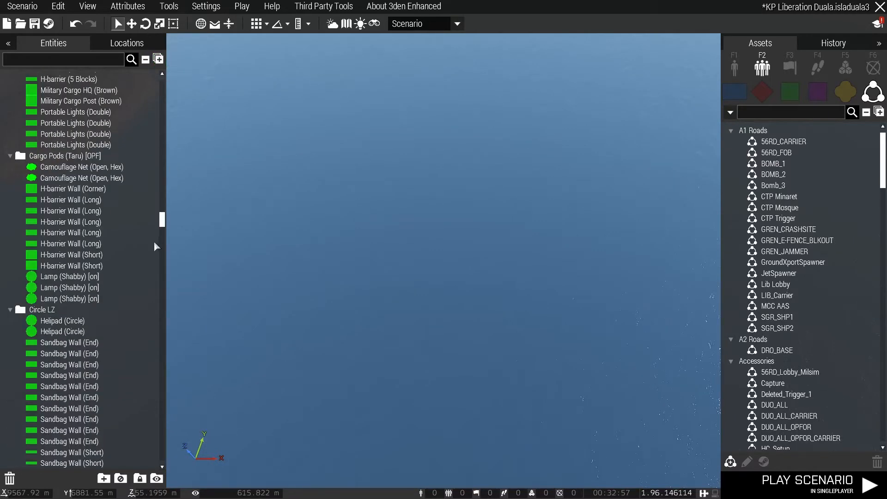
{"action": "scroll", "coordinate": [127, 203], "scroll_direction": "up", "scroll_amount": 3}
{"action": "left_click_drag", "start_coordinate": [163, 215], "coordinate": [162, 87]}
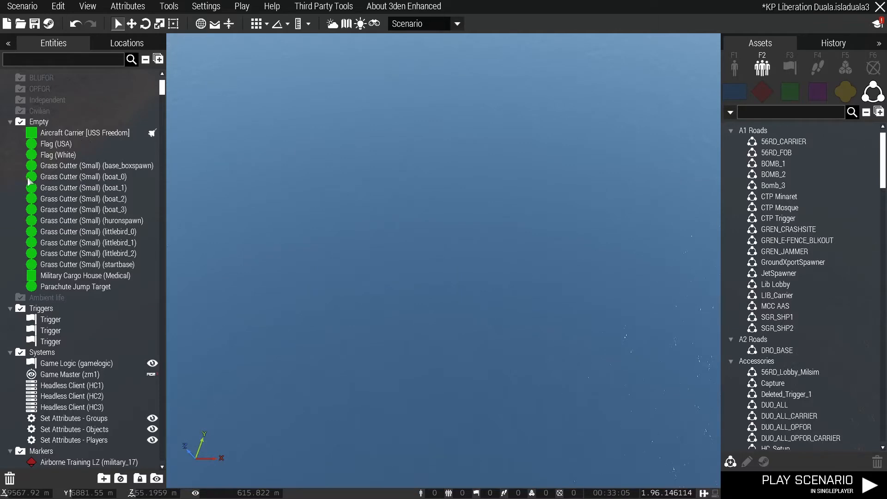
{"action": "left_click_drag", "start_coordinate": [160, 89], "coordinate": [162, 418]}
{"action": "left_click", "coordinate": [59, 210]}
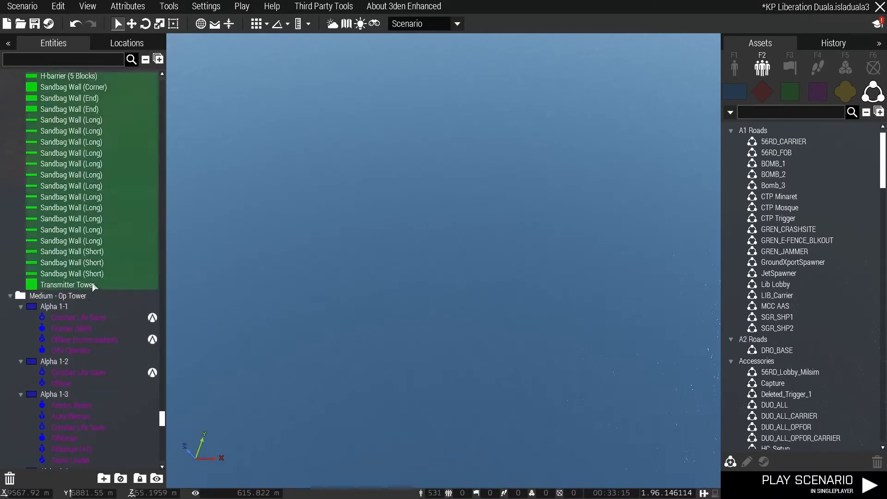
{"action": "left_click", "coordinate": [277, 273]}
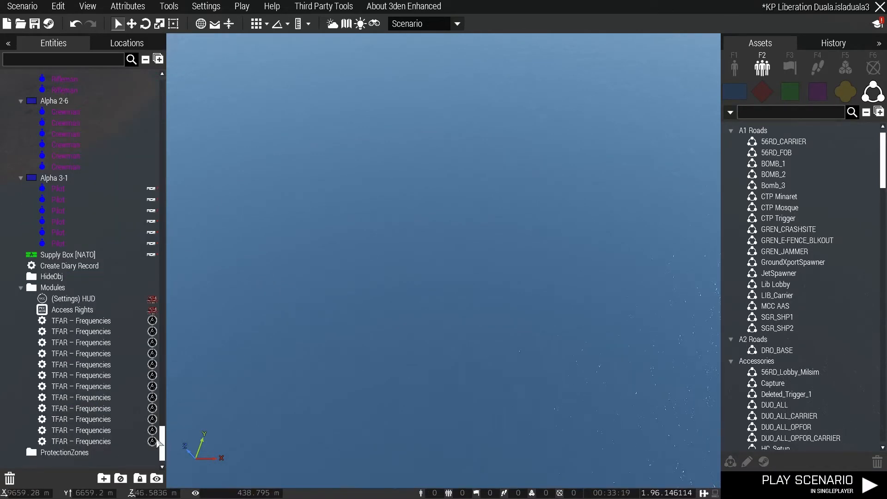
Locate the Supply Box [NATO] beside the player units in the scene and collapse the entity tree
{"action": "double_click", "coordinate": [93, 256]}
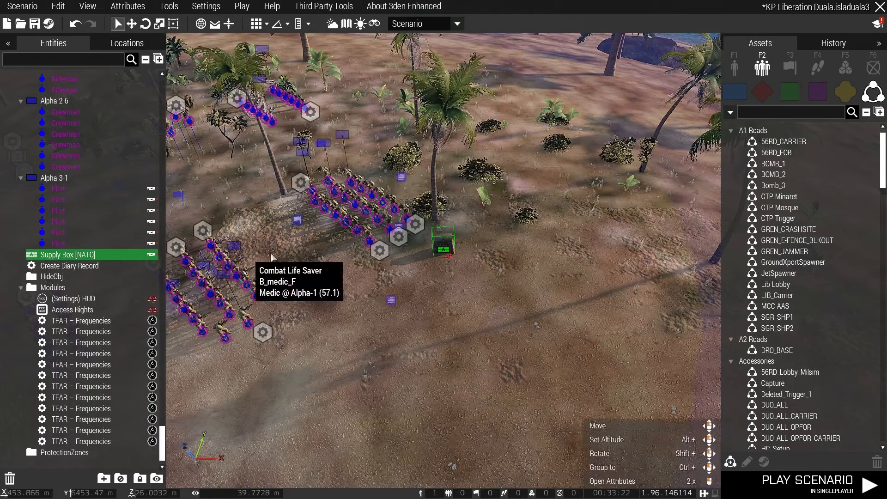
{"action": "left_click", "coordinate": [146, 60]}
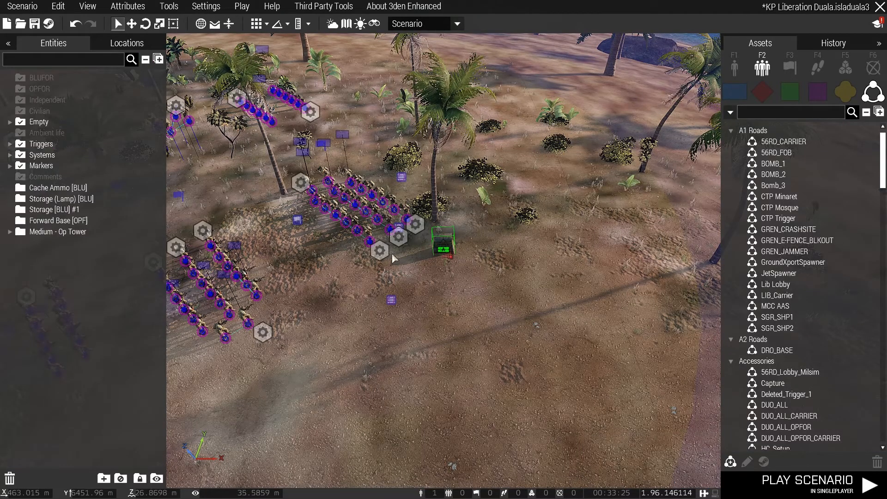
{"action": "scroll", "coordinate": [429, 296], "scroll_direction": "down", "scroll_amount": 4}
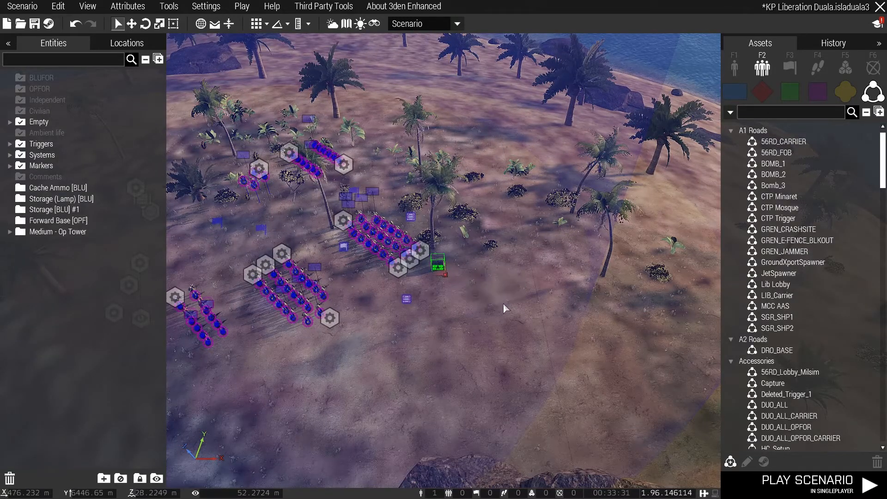
Move the Supply Box [NATO] of the Medium - Op Tower layer onto the deck of the Aircraft Carrier [USS Freedom]
{"action": "left_click", "coordinate": [10, 122]}
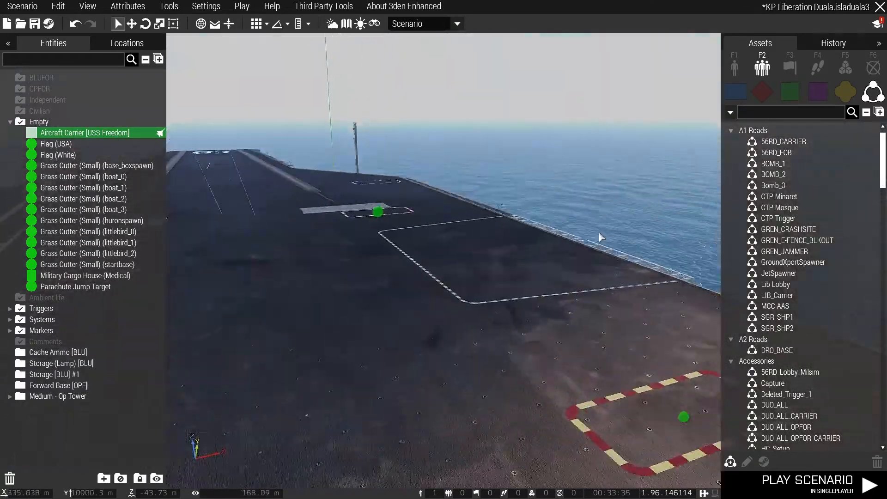
{"action": "right_click_drag", "start_coordinate": [599, 233], "coordinate": [235, 280]}
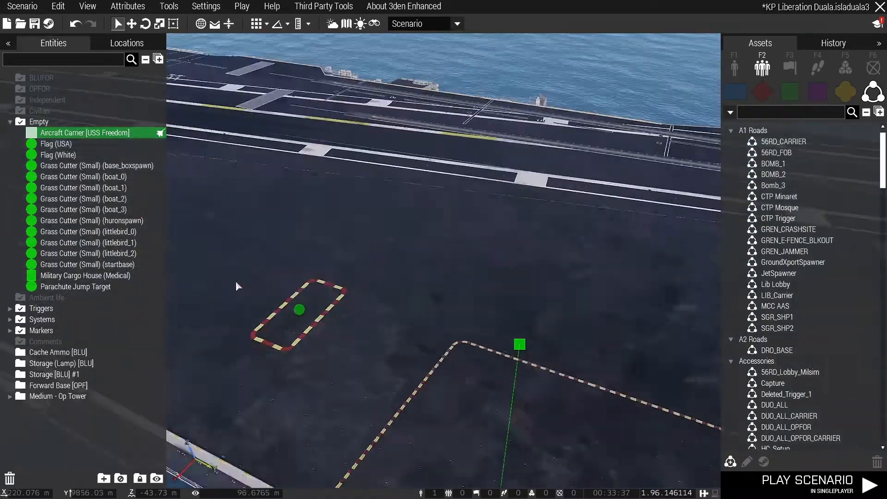
{"action": "right_click_drag", "start_coordinate": [432, 279], "coordinate": [290, 228]}
{"action": "left_click", "coordinate": [289, 228]}
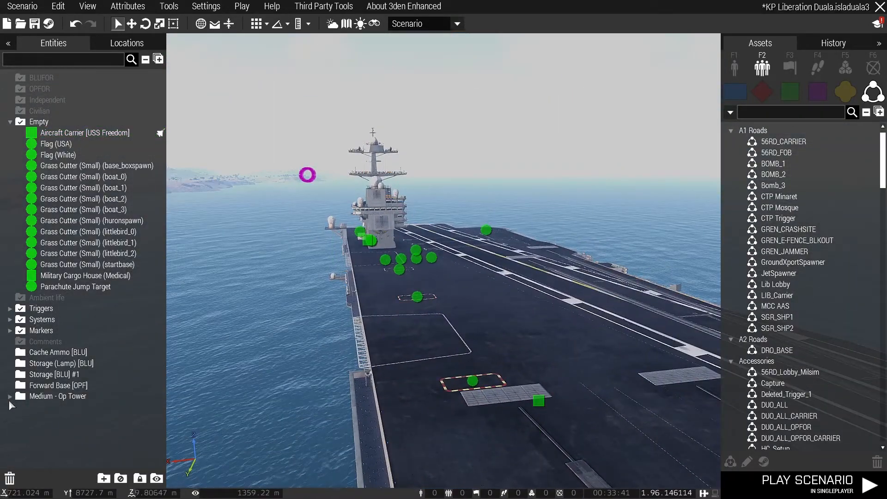
{"action": "left_click", "coordinate": [10, 398]}
{"action": "scroll", "coordinate": [126, 372], "scroll_direction": "down", "scroll_amount": 3}
{"action": "left_click", "coordinate": [65, 409]}
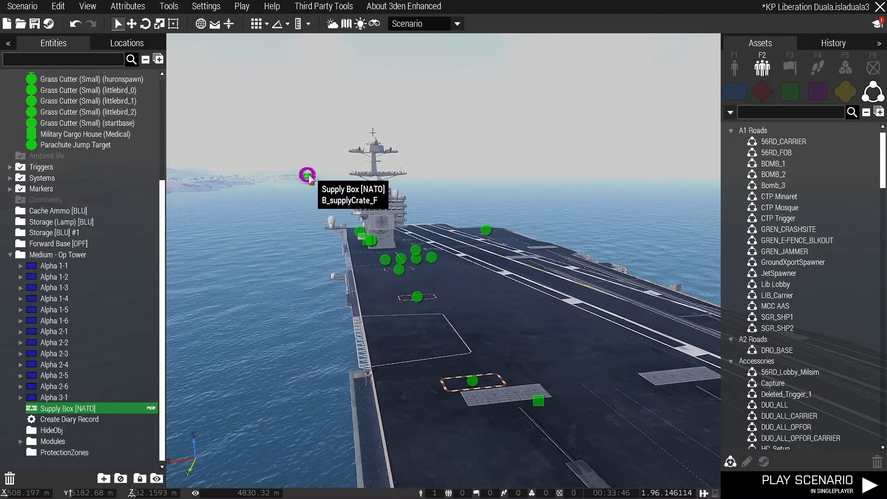
{"action": "mouse_move", "coordinate": [308, 180]}
{"action": "left_mouse_down"}
{"action": "mouse_move", "coordinate": [343, 255]}
{"action": "mouse_move", "coordinate": [458, 320]}
{"action": "mouse_move", "coordinate": [472, 227]}
{"action": "mouse_move", "coordinate": [455, 232]}
{"action": "mouse_move", "coordinate": [439, 263]}
{"action": "mouse_move", "coordinate": [348, 340]}
{"action": "mouse_move", "coordinate": [227, 374]}
{"action": "left_mouse_up"}
{"action": "key", "text": "w"}
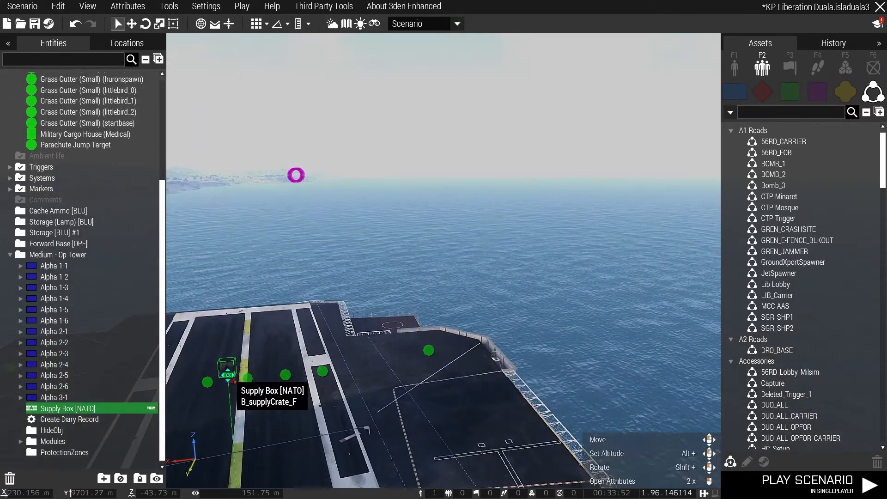
Move the Supply Box [NATO] across the carrier deck to beside the white medical cargo house near the tower
{"action": "right_click_drag", "start_coordinate": [290, 319], "coordinate": [198, 352]}
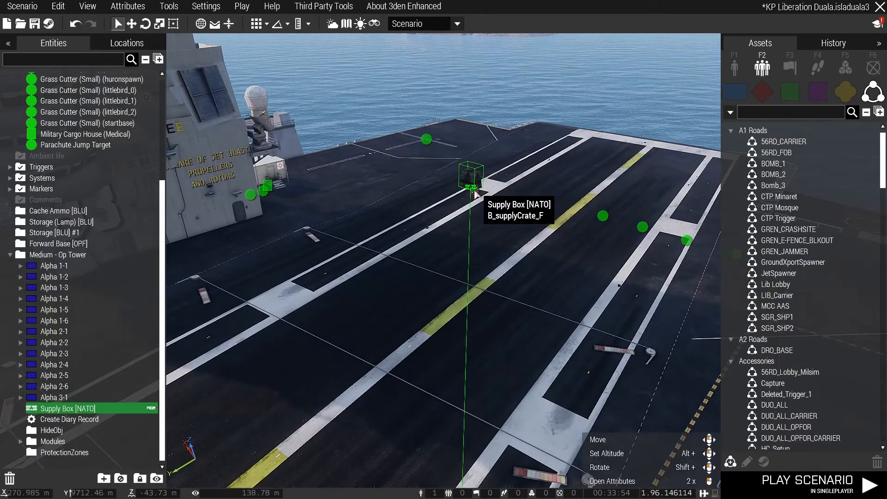
{"action": "key", "text": "w"}
{"action": "left_click_drag", "start_coordinate": [469, 189], "coordinate": [365, 481]}
{"action": "key", "text": "a"}
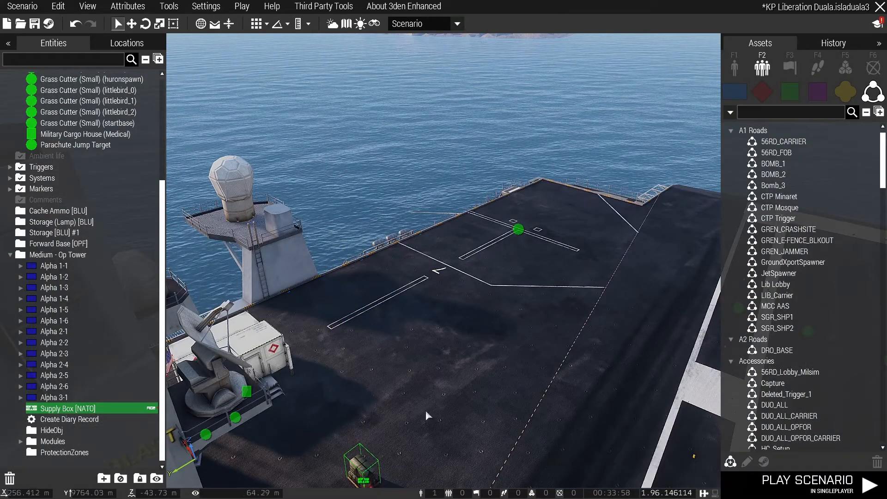
{"action": "key", "text": "d"}
{"action": "right_click_drag", "start_coordinate": [425, 409], "coordinate": [383, 375]}
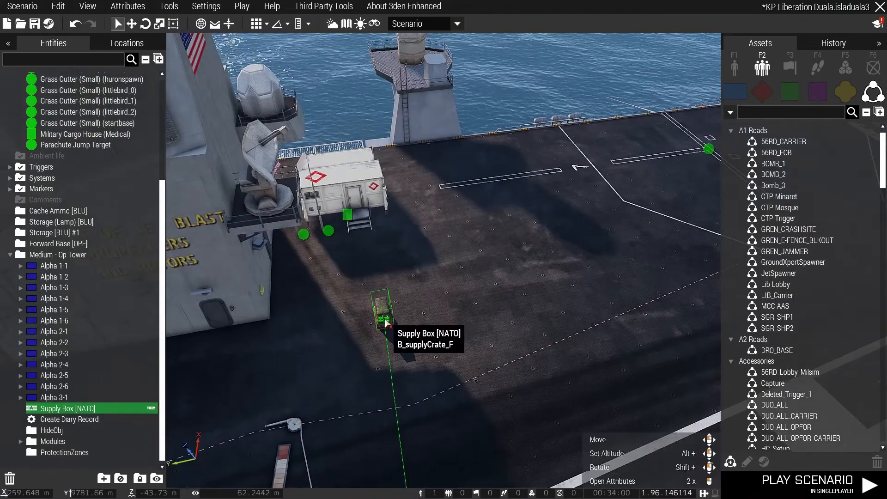
{"action": "left_click_drag", "start_coordinate": [387, 319], "coordinate": [380, 286]}
{"action": "left_click", "coordinate": [365, 328]}
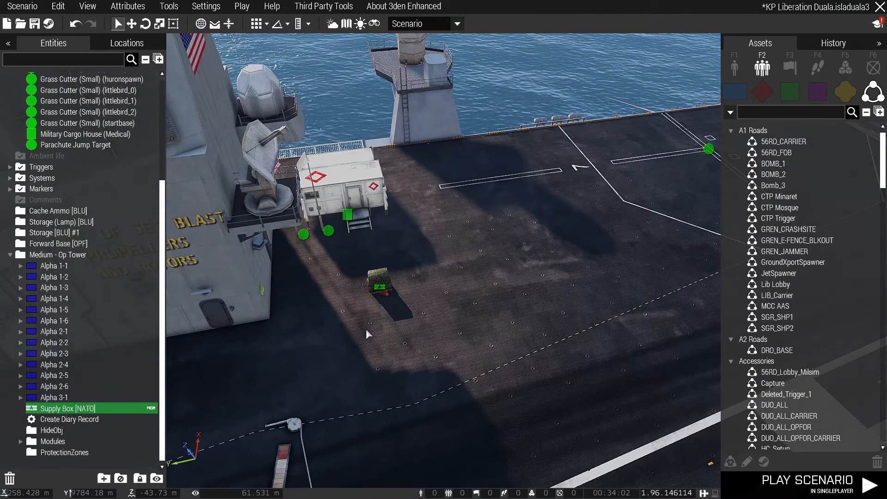
Save the scenario with the supply box in its new place on the carrier
{"action": "scroll", "coordinate": [467, 292], "scroll_direction": "down", "scroll_amount": 3}
{"action": "scroll", "coordinate": [410, 282], "scroll_direction": "down", "scroll_amount": 2}
{"action": "scroll", "coordinate": [410, 282], "scroll_direction": "down", "scroll_amount": 2}
{"action": "key", "text": "s"}
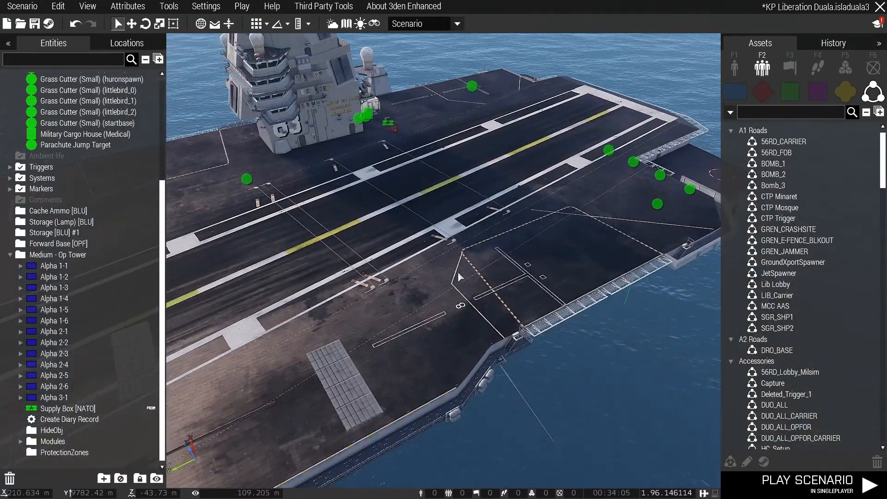
{"action": "right_click_drag", "start_coordinate": [459, 277], "coordinate": [442, 237]}
{"action": "key", "text": "ctrl+s"}
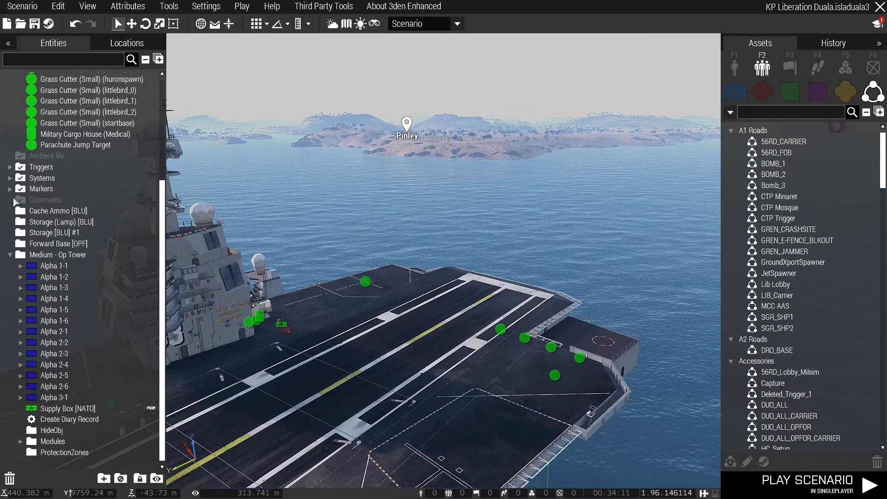
Collapse the Medium - Op Tower layer, delete the layers Cache Ammo [BLU] through Forward Base [OPF], and save the scenario
{"action": "left_click", "coordinate": [10, 256]}
{"action": "left_click", "coordinate": [74, 352]}
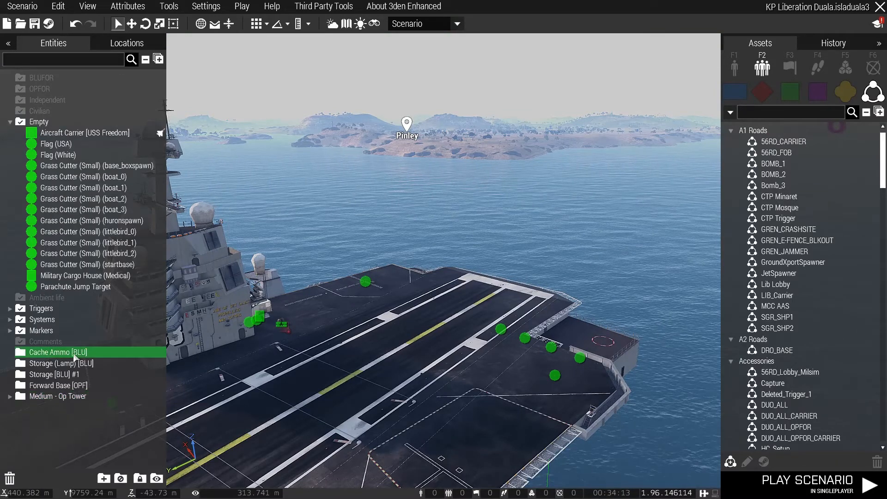
{"action": "left_click", "coordinate": [93, 385], "text": "shift"}
{"action": "key", "text": "Delete"}
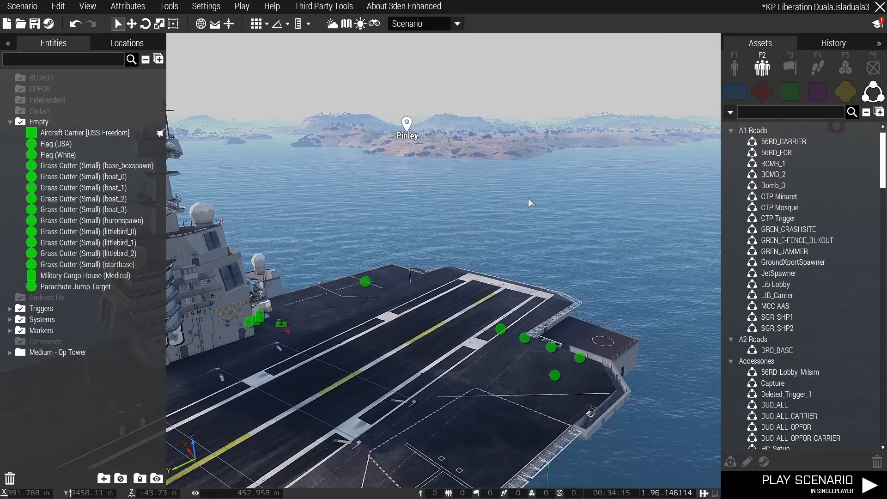
{"action": "right_click_drag", "start_coordinate": [444, 192], "coordinate": [495, 200]}
{"action": "key", "text": "ctrl+s"}
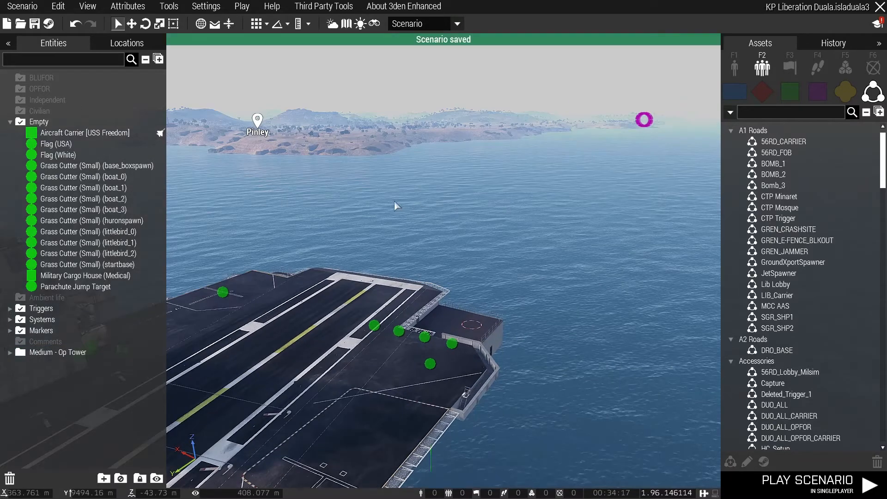
Collapse the Empty category, check the Triggers and Systems categories, and expand the Markers category
{"action": "right_click_drag", "start_coordinate": [394, 202], "coordinate": [340, 219]}
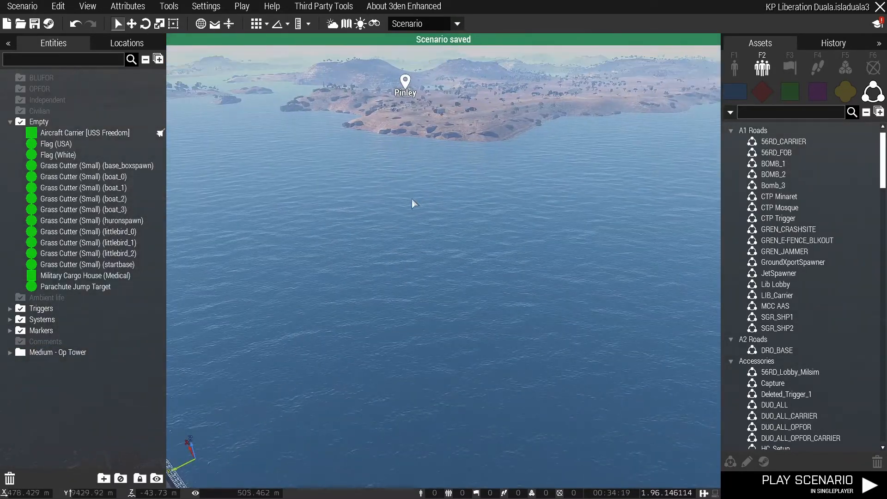
{"action": "key", "text": "w"}
{"action": "right_click_drag", "start_coordinate": [415, 237], "coordinate": [596, 210]}
{"action": "key", "text": "w"}
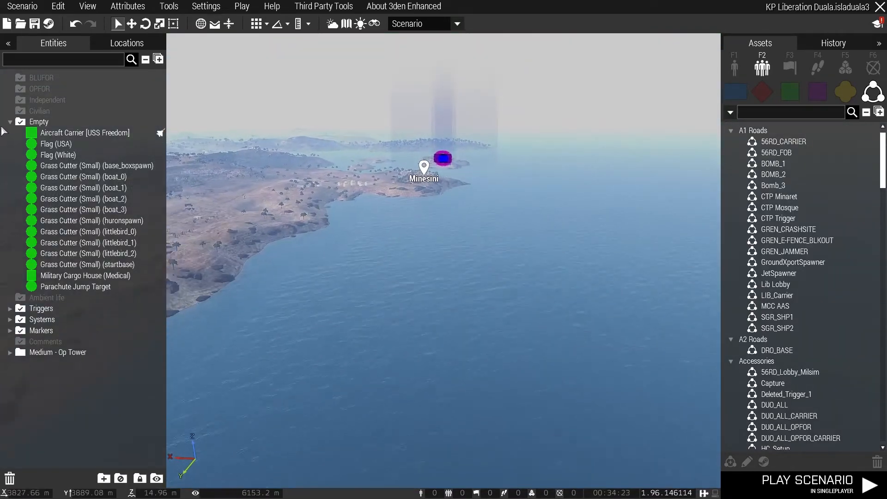
{"action": "left_click", "coordinate": [10, 122]}
{"action": "key", "text": "w"}
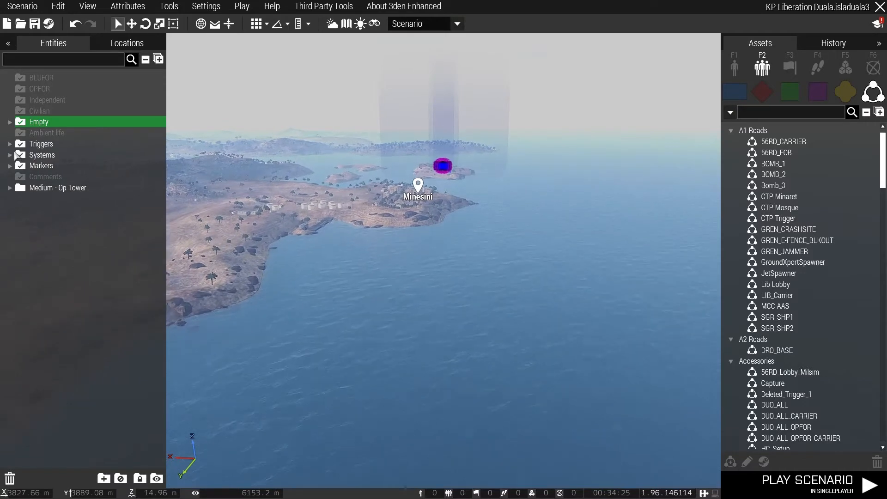
{"action": "left_click", "coordinate": [10, 144]}
{"action": "left_click", "coordinate": [9, 144]}
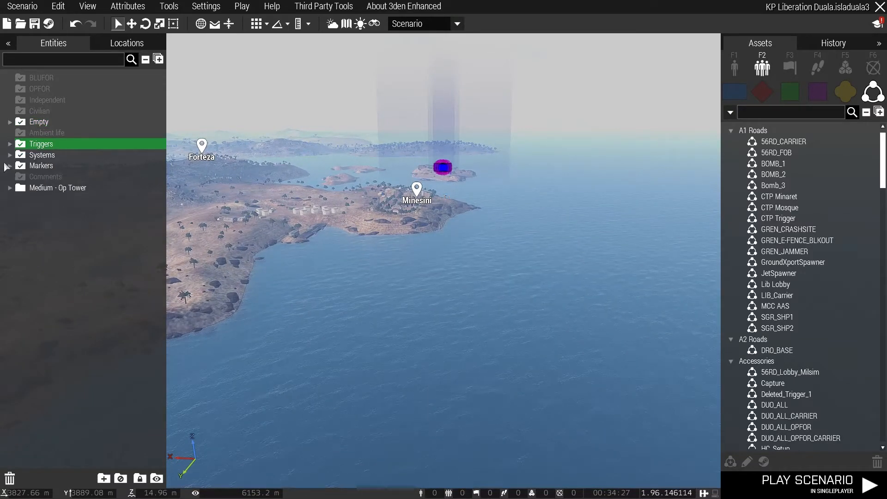
{"action": "left_click", "coordinate": [9, 156]}
{"action": "left_click", "coordinate": [10, 155]}
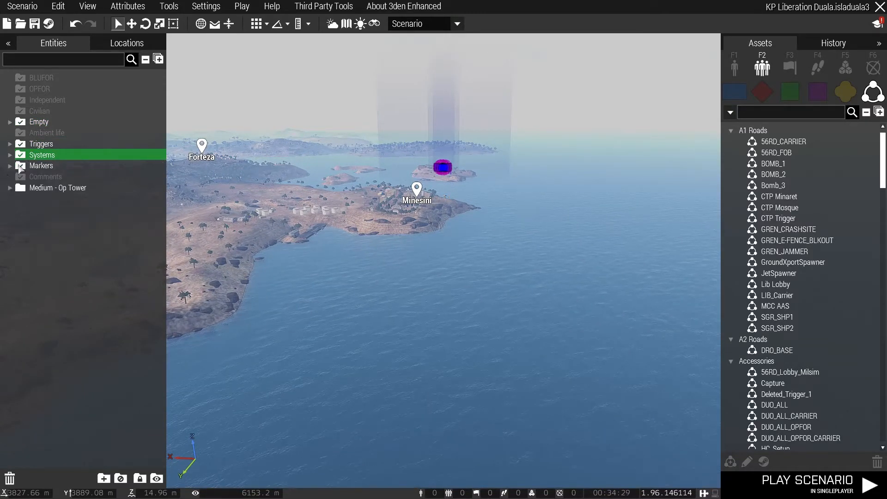
{"action": "left_click", "coordinate": [9, 166]}
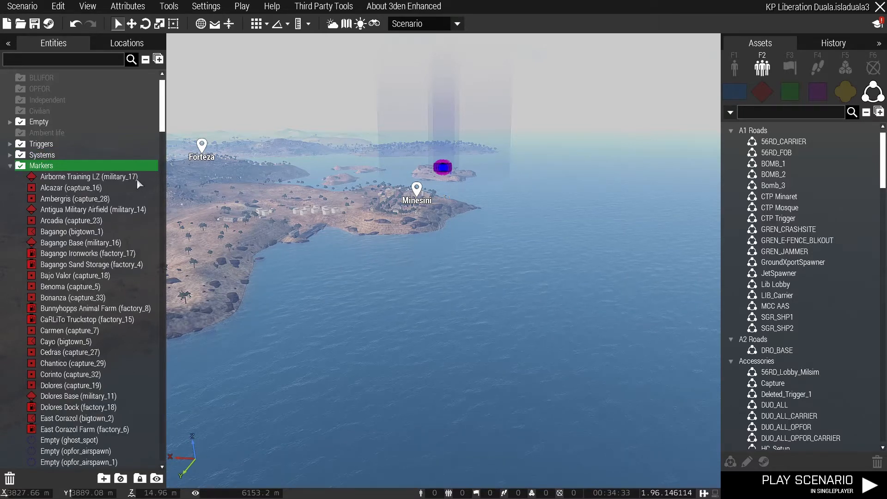
Delete the sector markers from Airborne Training LZ (military_17) through Arcadia (capture_23)
{"action": "left_click", "coordinate": [87, 232]}
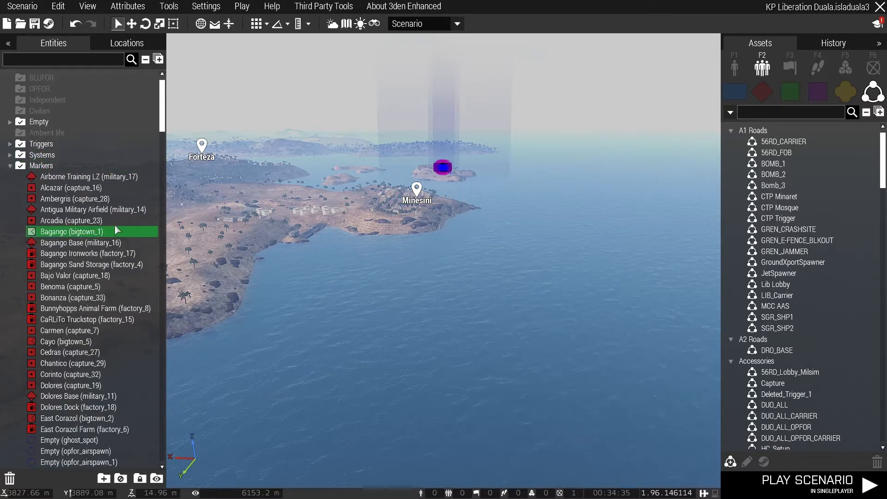
{"action": "left_click", "coordinate": [116, 221]}
{"action": "left_click", "coordinate": [130, 179], "text": "shift"}
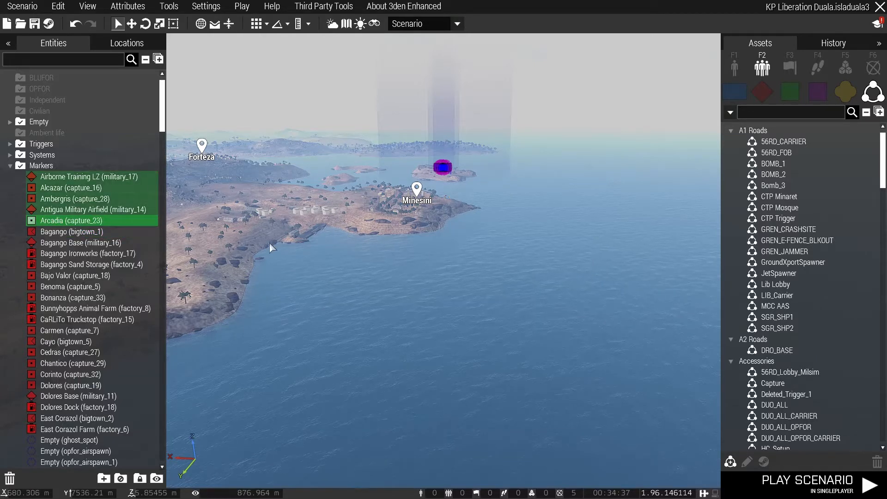
{"action": "key", "text": "Delete"}
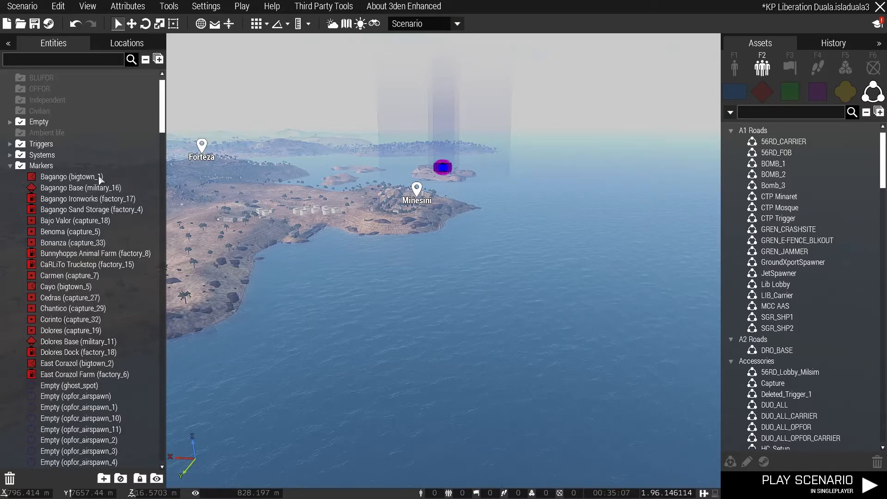
Delete the markers from Bagango Ironworks (factory_17) through East Corazol Farm (factory_6), plus Bagango Base (military_16)
{"action": "left_click", "coordinate": [124, 199]}
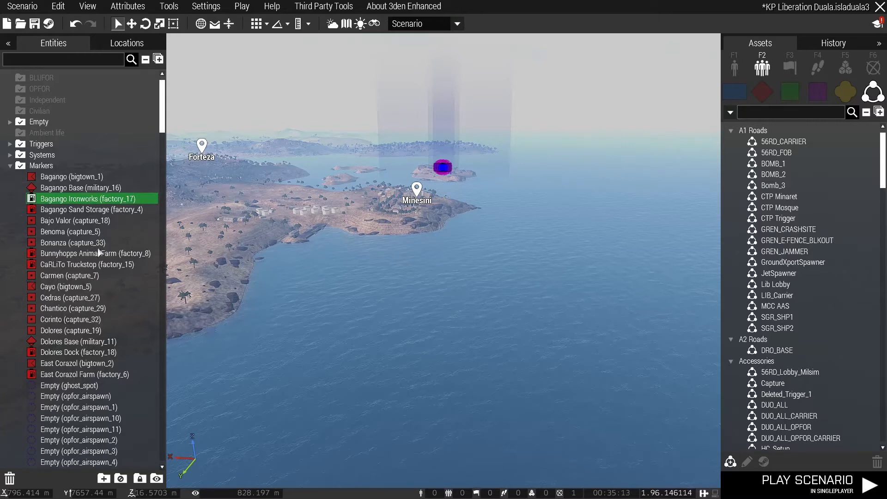
{"action": "left_click", "coordinate": [105, 375], "text": "shift"}
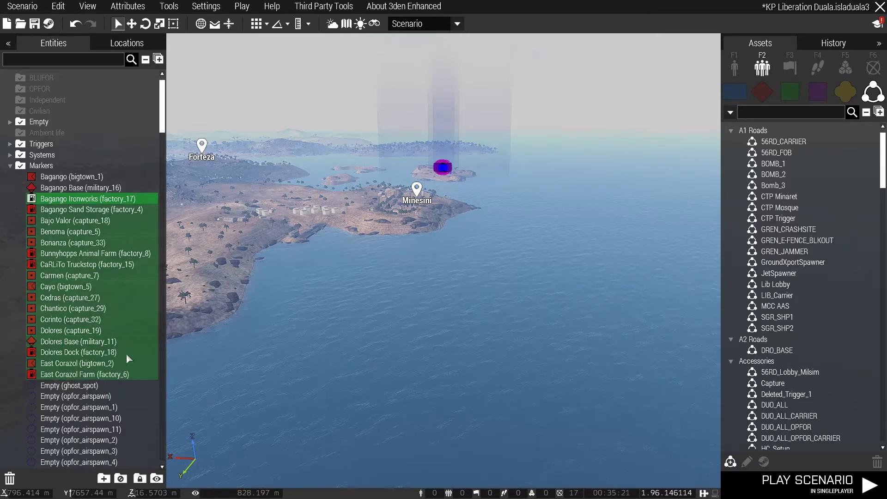
{"action": "key", "text": "Delete"}
{"action": "left_click", "coordinate": [116, 189]}
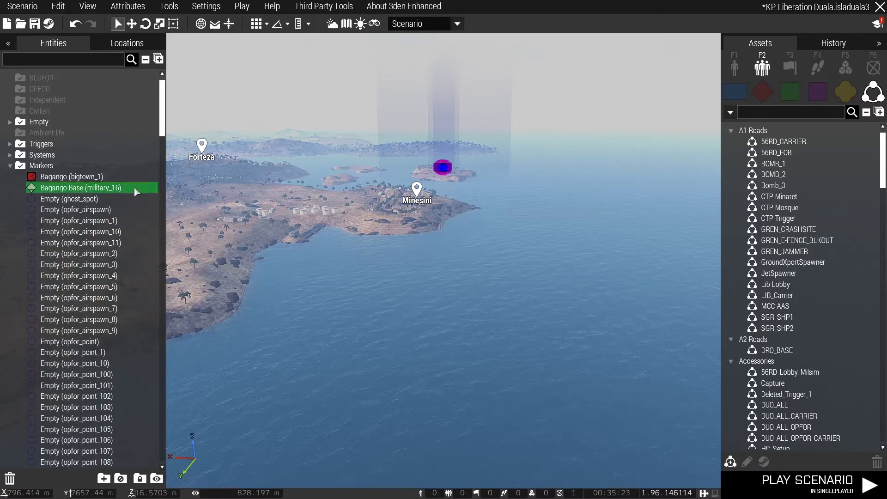
{"action": "key", "text": "Delete"}
Delete the air spawn markers listed from opfor_airspawn_10 through opfor_airspawn_9, keeping opfor_airspawn and opfor_airspawn_1
{"action": "left_click", "coordinate": [89, 189]}
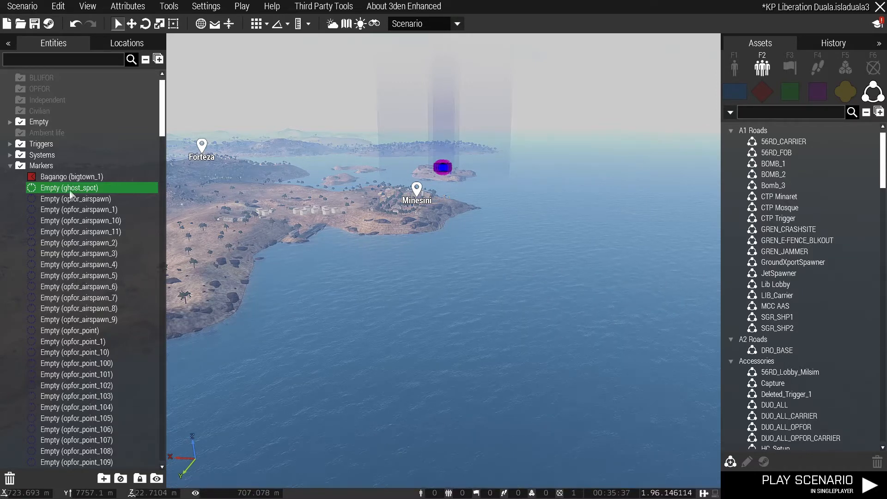
{"action": "left_click", "coordinate": [126, 200]}
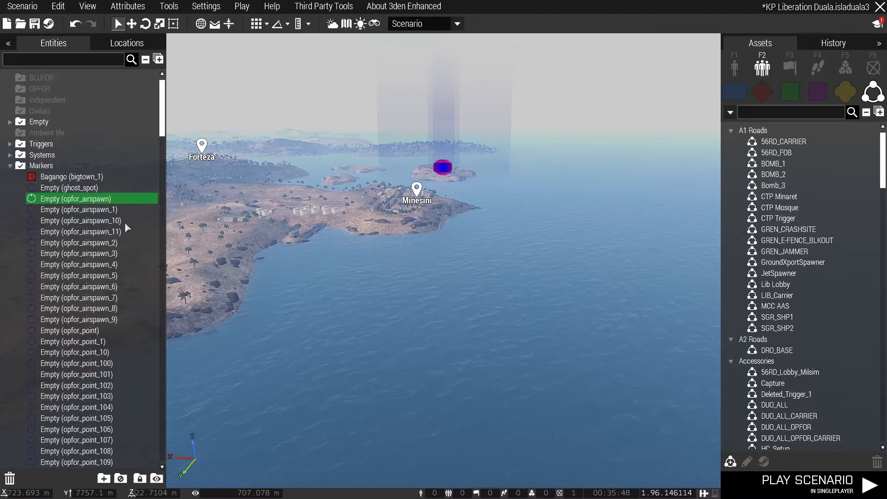
{"action": "left_click", "coordinate": [126, 221]}
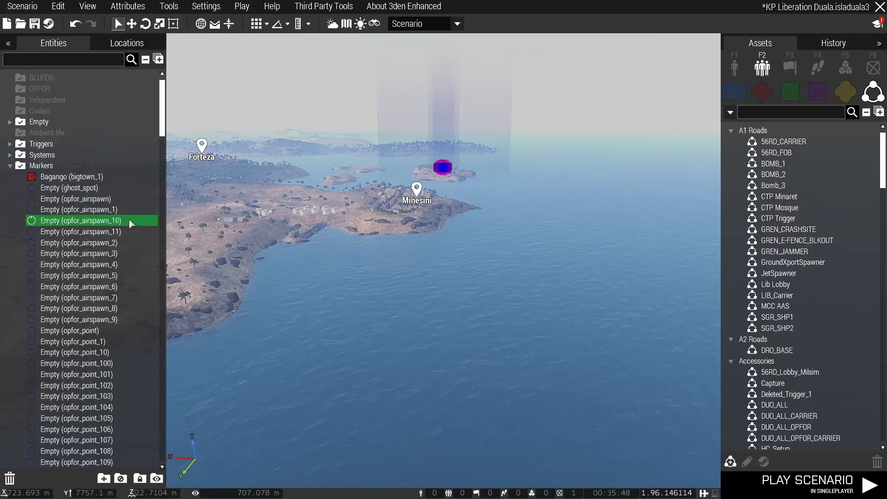
{"action": "left_click", "coordinate": [122, 318], "text": "shift"}
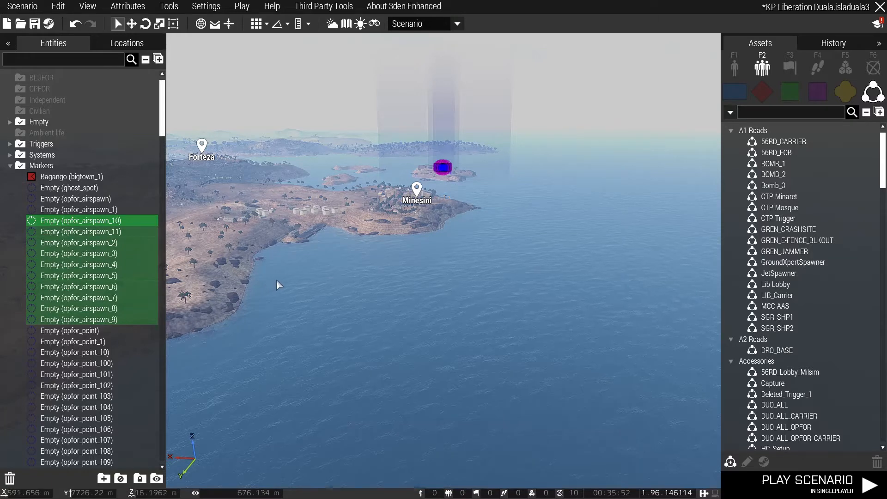
{"action": "key", "text": "Delete"}
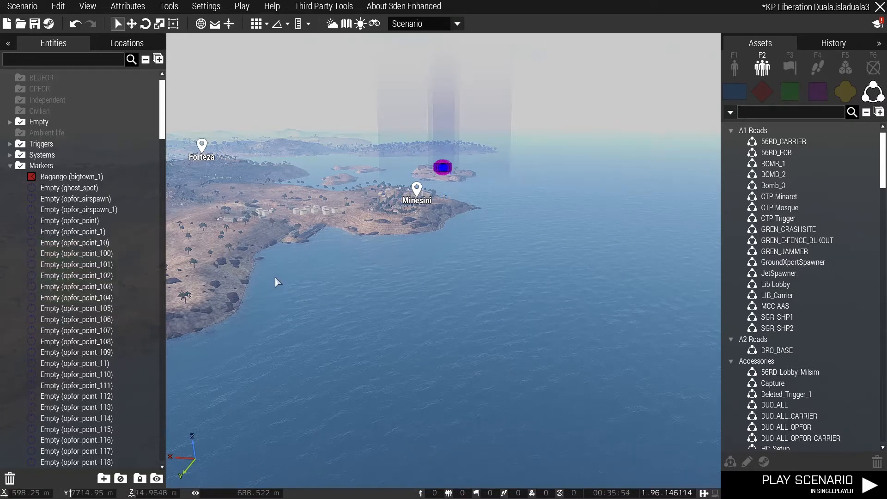
Delete the opfor point markers listed from opfor_point_10 through opfor_point_99, keeping opfor_point and opfor_point_1
{"action": "left_click", "coordinate": [111, 242]}
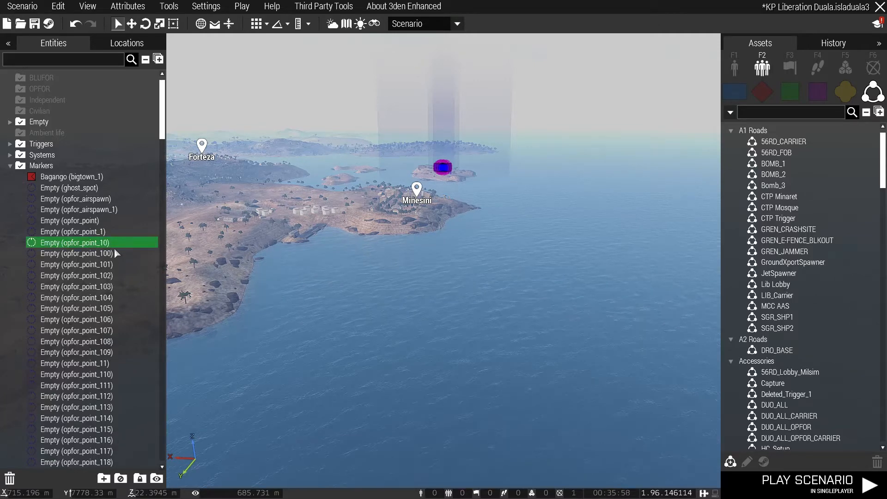
{"action": "scroll", "coordinate": [115, 248], "scroll_direction": "down", "scroll_amount": 15}
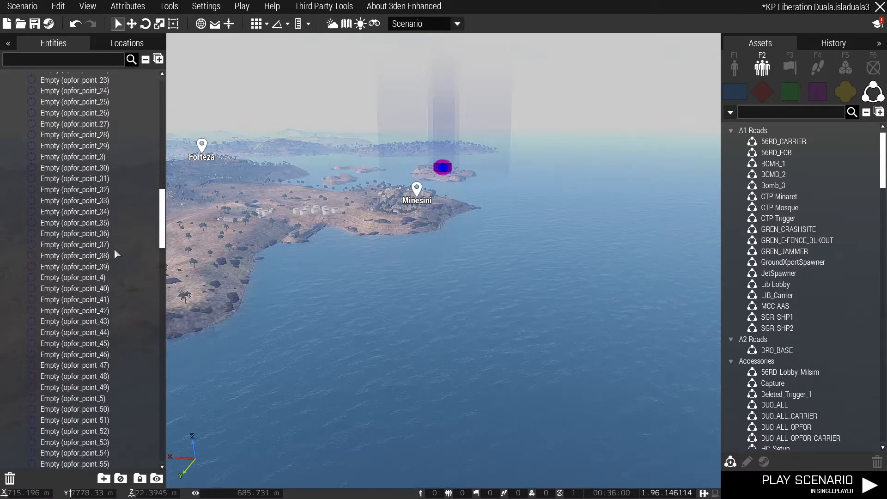
{"action": "scroll", "coordinate": [115, 248], "scroll_direction": "down", "scroll_amount": 20}
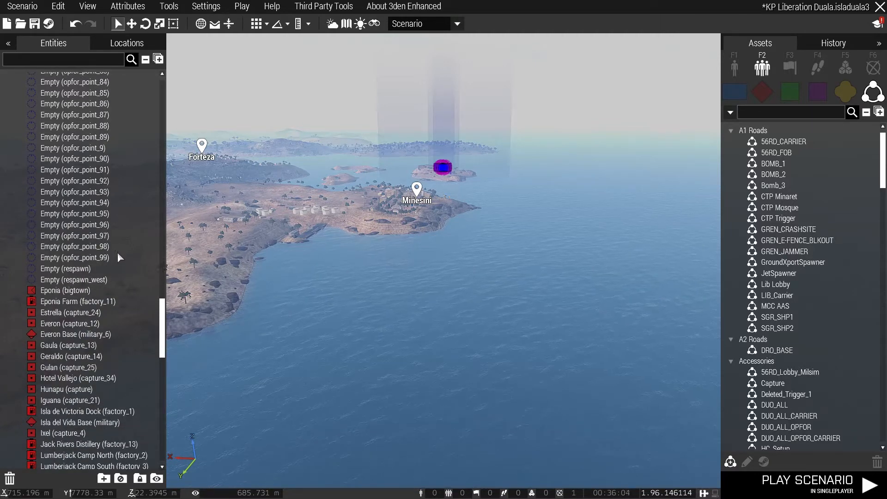
{"action": "left_click", "coordinate": [117, 252], "text": "shift"}
{"action": "scroll", "coordinate": [130, 250], "scroll_direction": "up", "scroll_amount": 4}
{"action": "scroll", "coordinate": [133, 250], "scroll_direction": "up", "scroll_amount": 20}
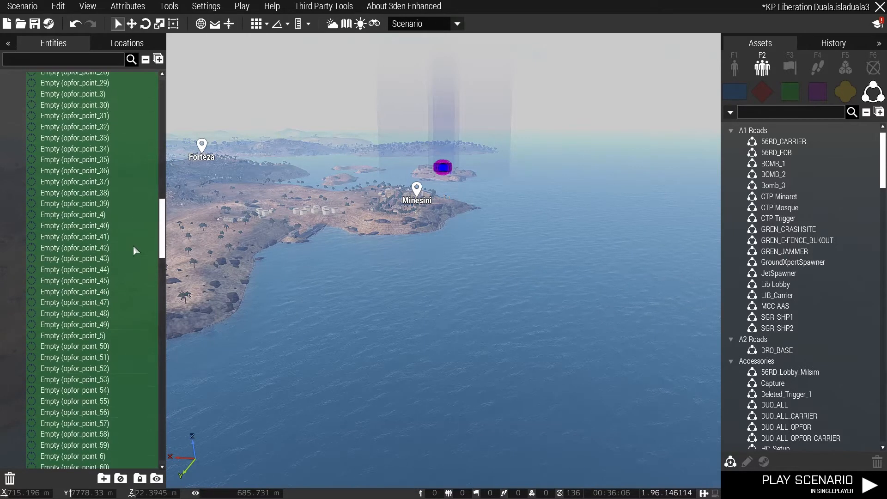
{"action": "scroll", "coordinate": [133, 250], "scroll_direction": "up", "scroll_amount": 10}
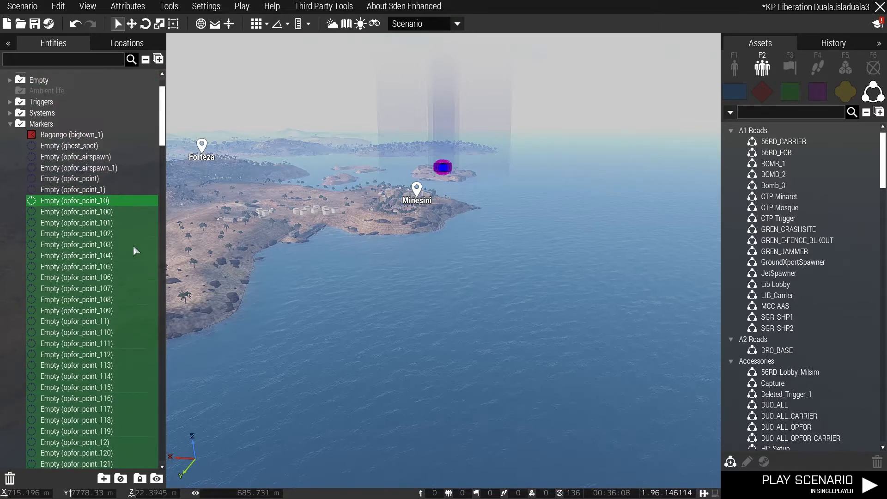
{"action": "key", "text": "Delete"}
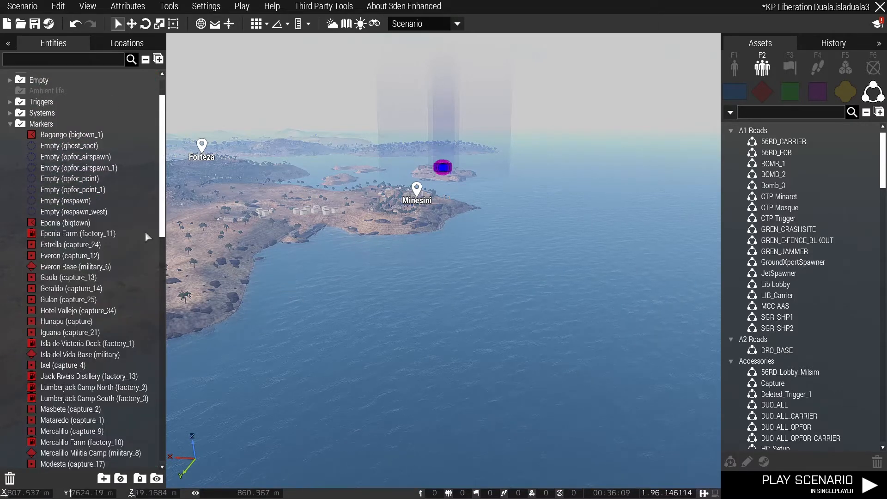
Locate the respawn marker in the scene
{"action": "left_click", "coordinate": [115, 201]}
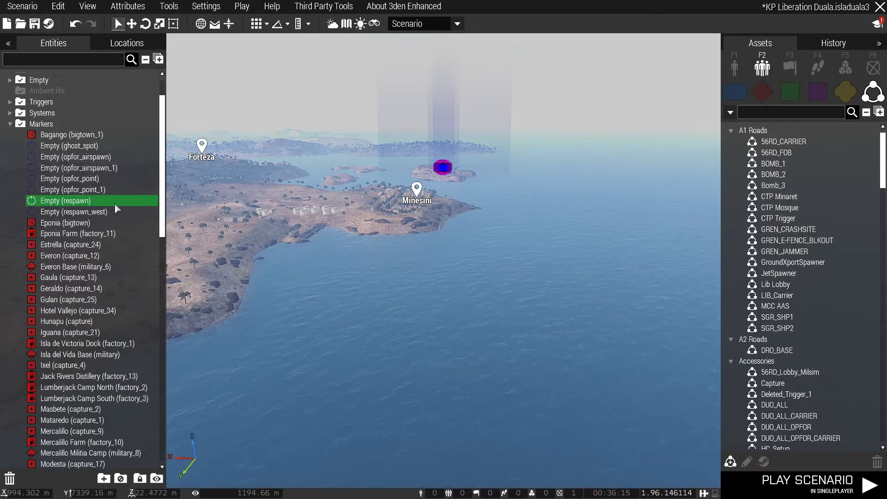
{"action": "left_click", "coordinate": [112, 212]}
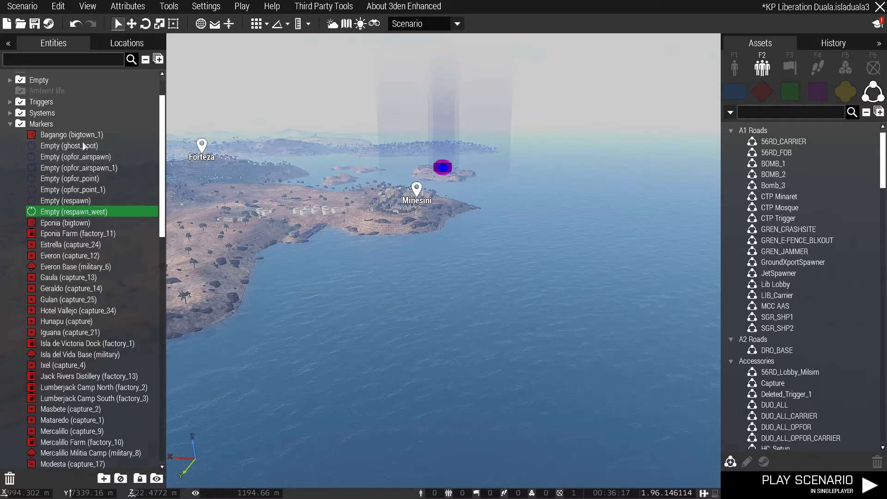
{"action": "double_click", "coordinate": [112, 201]}
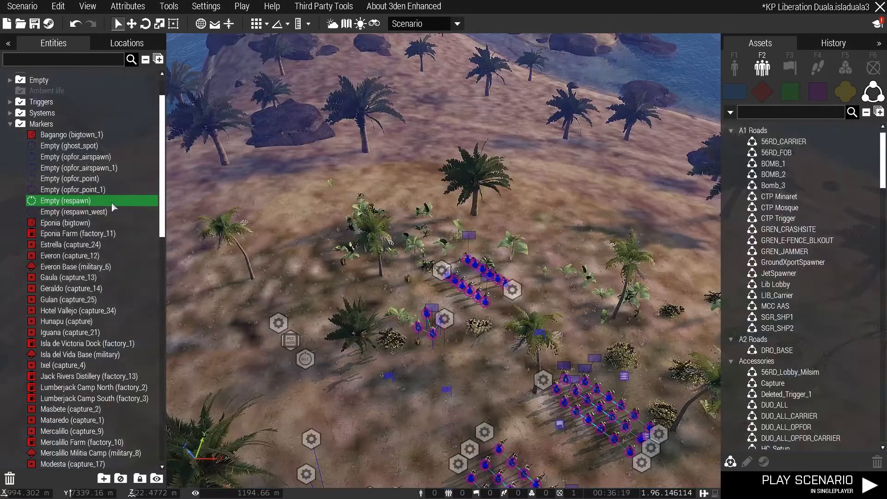
Locate the respawn_west marker in the scene and delete it
{"action": "scroll", "coordinate": [309, 270], "scroll_direction": "down", "scroll_amount": 5}
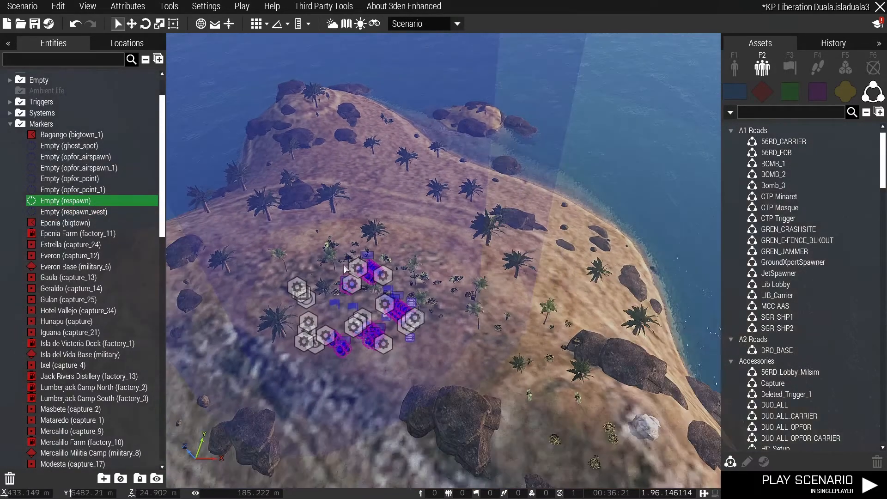
{"action": "left_click", "coordinate": [138, 213]}
{"action": "double_click", "coordinate": [138, 213]}
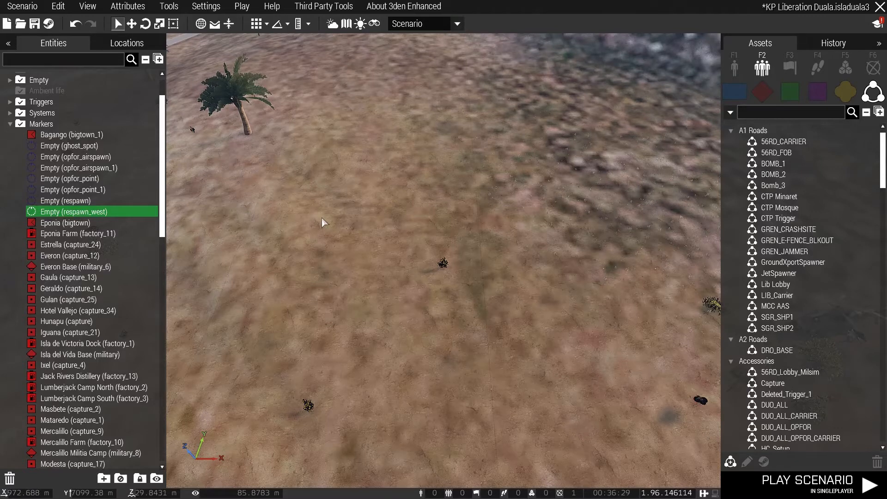
{"action": "key", "text": "Delete"}
Locate the respawn marker in the scene, followed by the Eponia (bigtown) marker
{"action": "left_click", "coordinate": [73, 201]}
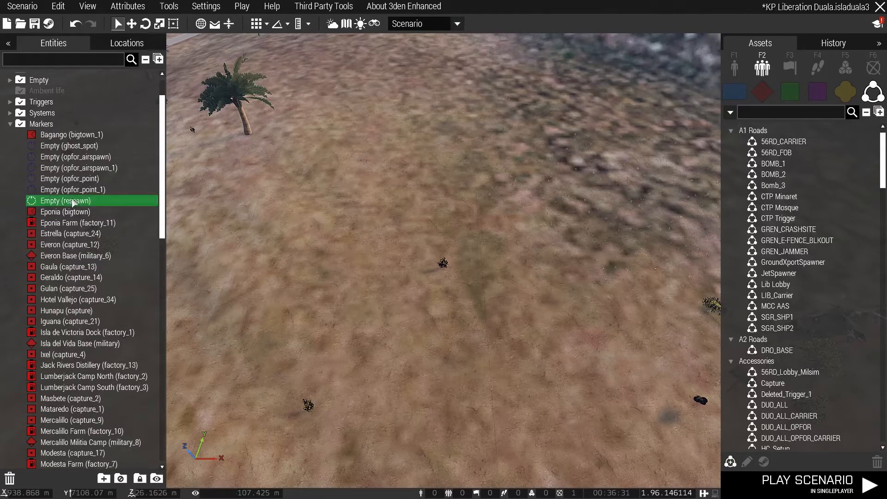
{"action": "double_click", "coordinate": [73, 201]}
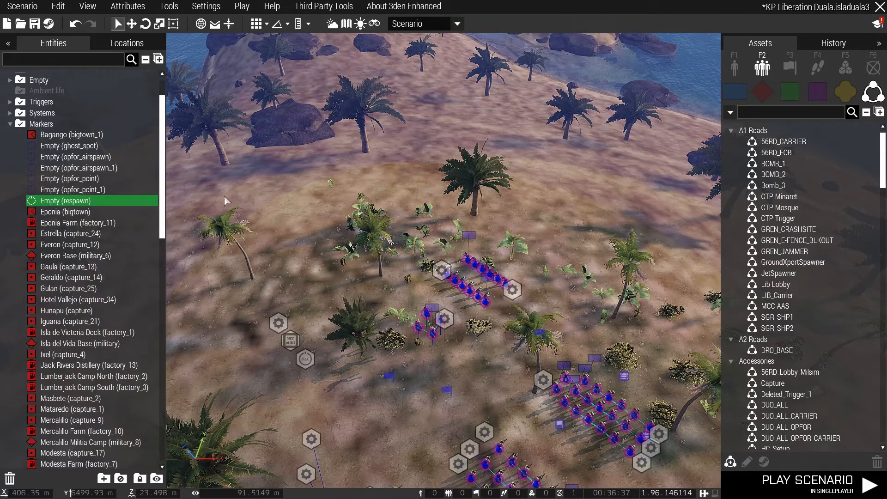
{"action": "double_click", "coordinate": [98, 211]}
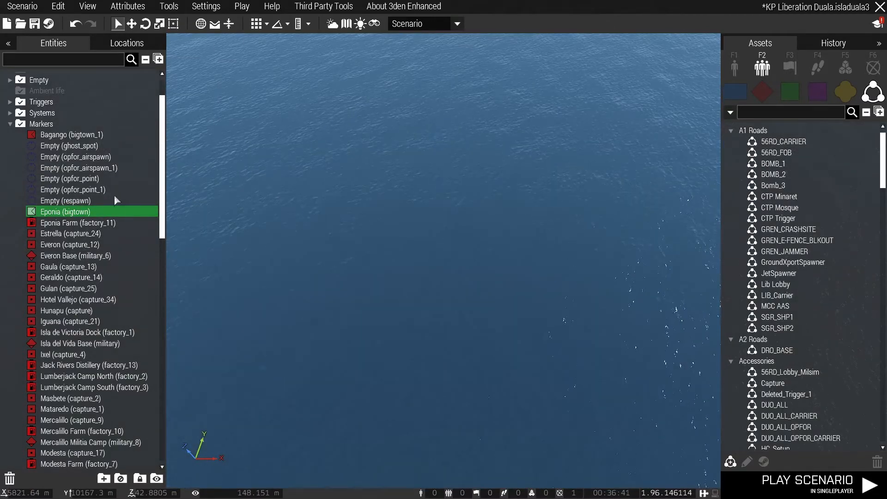
Delete the markers listed from Eponia Farm (factory_11) through Iguana (capture_21)
{"action": "left_click", "coordinate": [125, 222]}
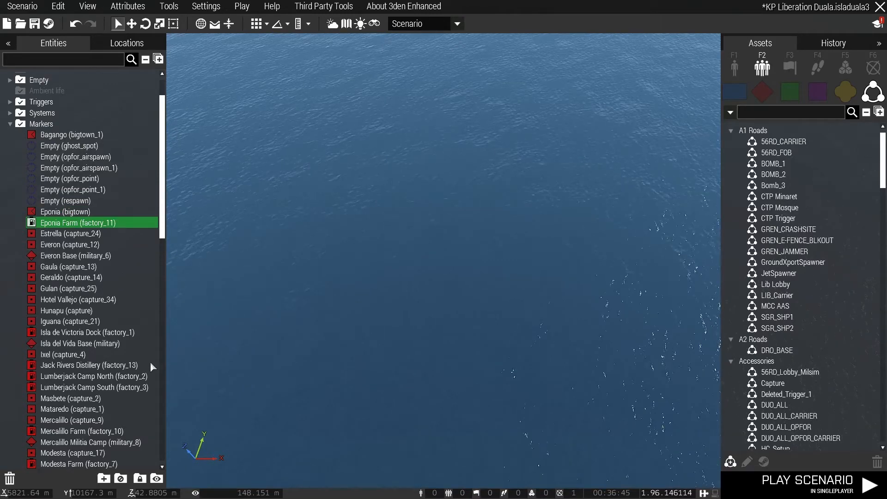
{"action": "left_click", "coordinate": [132, 322], "text": "shift"}
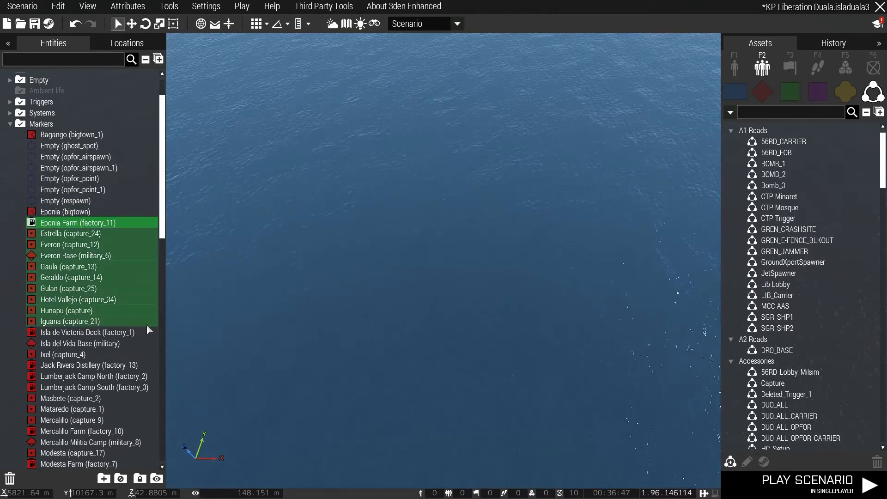
{"action": "key", "text": "Delete"}
Delete the markers from Ixel (capture_4) through Masbete (capture_2), keeping Isla de Victoria Dock and Isla del Vida Base
{"action": "left_click", "coordinate": [127, 232]}
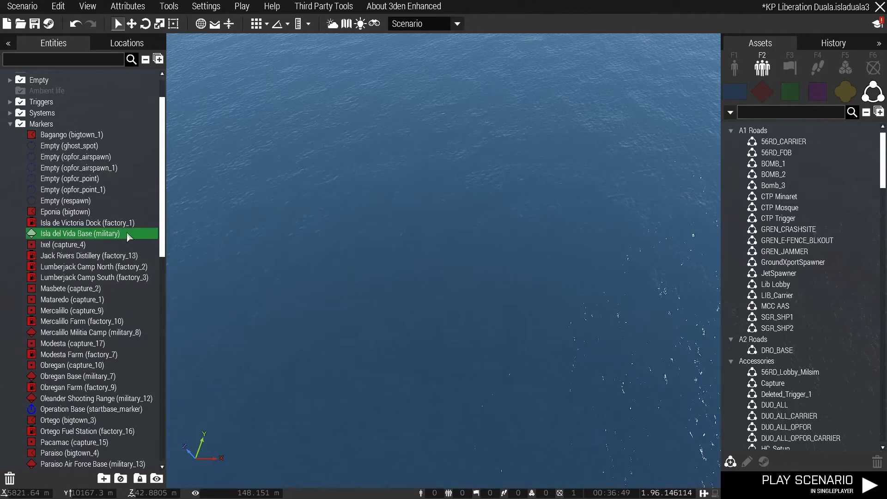
{"action": "left_click", "coordinate": [133, 245]}
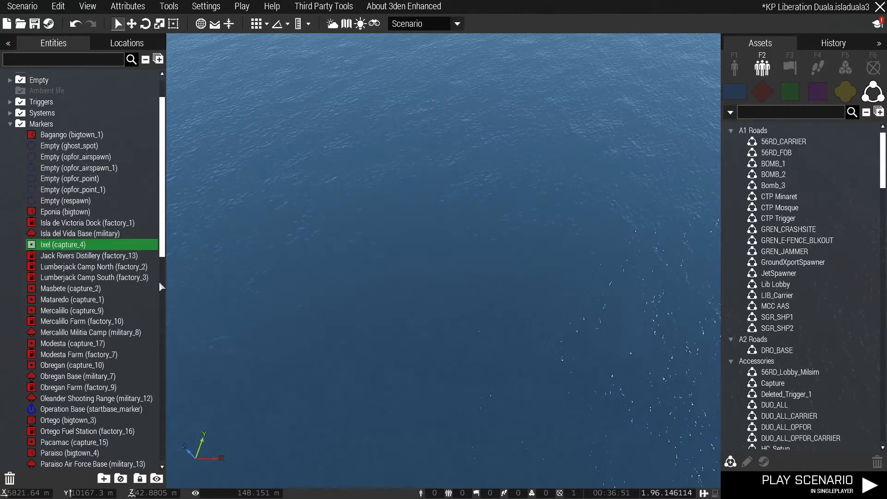
{"action": "left_click", "coordinate": [123, 289], "text": "shift"}
{"action": "key", "text": "Delete"}
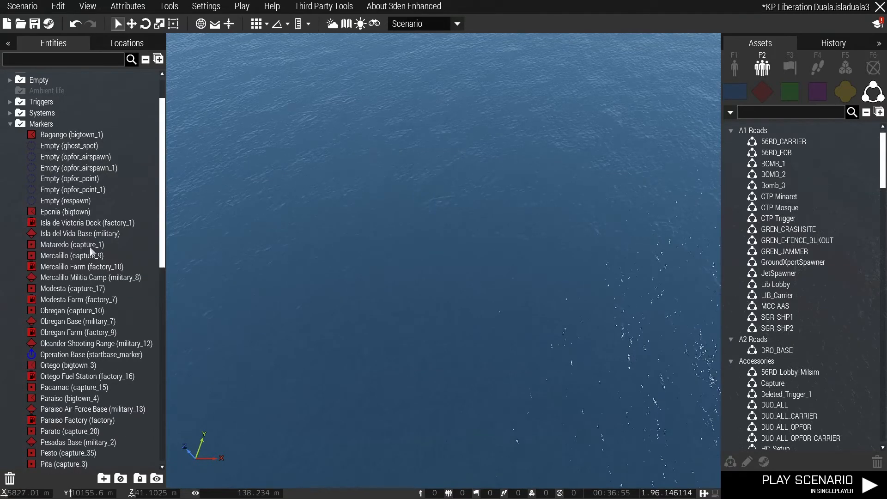
Delete the markers from Mercalillo (capture_9) through Oleander Shooting Range (military_12), keeping Mataredo (capture_1)
{"action": "left_click", "coordinate": [97, 256]}
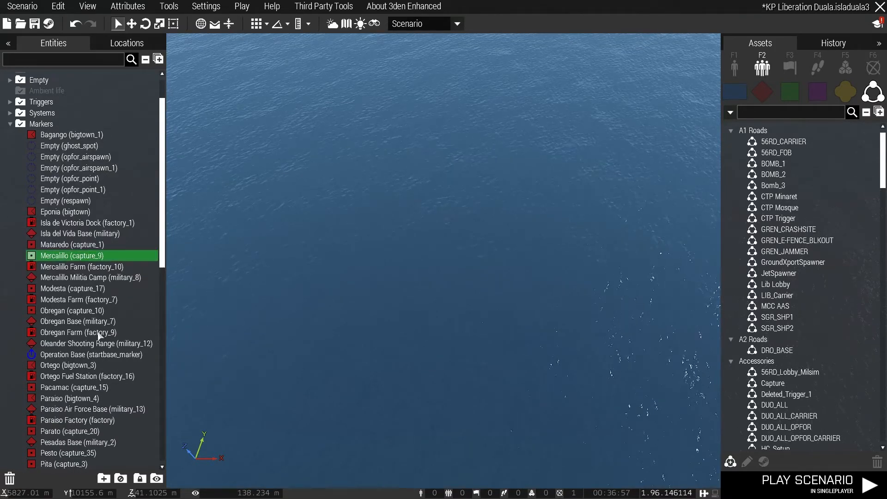
{"action": "scroll", "coordinate": [138, 307], "scroll_direction": "down", "scroll_amount": 2}
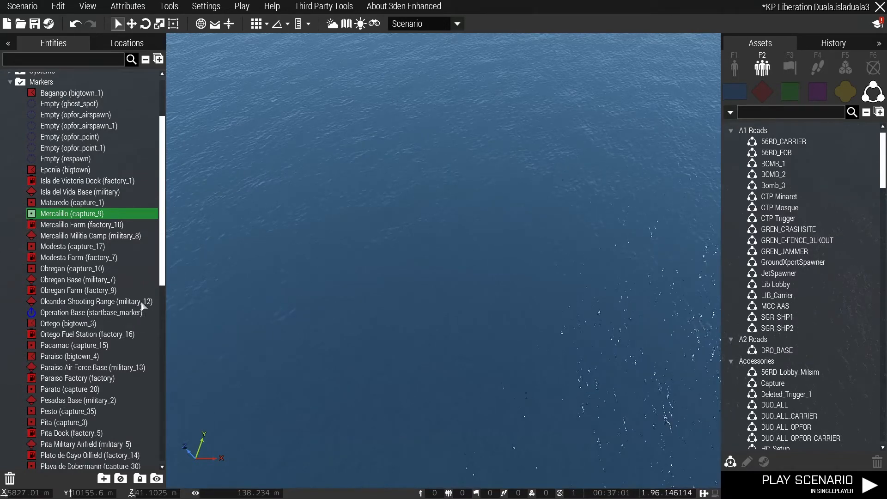
{"action": "left_click", "coordinate": [143, 303], "text": "shift"}
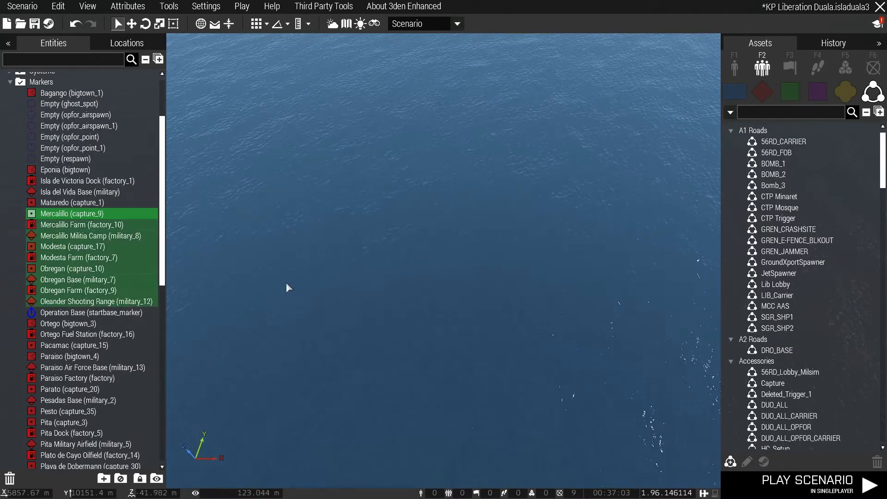
{"action": "key", "text": "Delete"}
Delete the markers from Ortego (bigtown_3) through Playa de Dobermann (capture_30), keeping Operation Base (startbase_marker)
{"action": "left_click", "coordinate": [113, 216]}
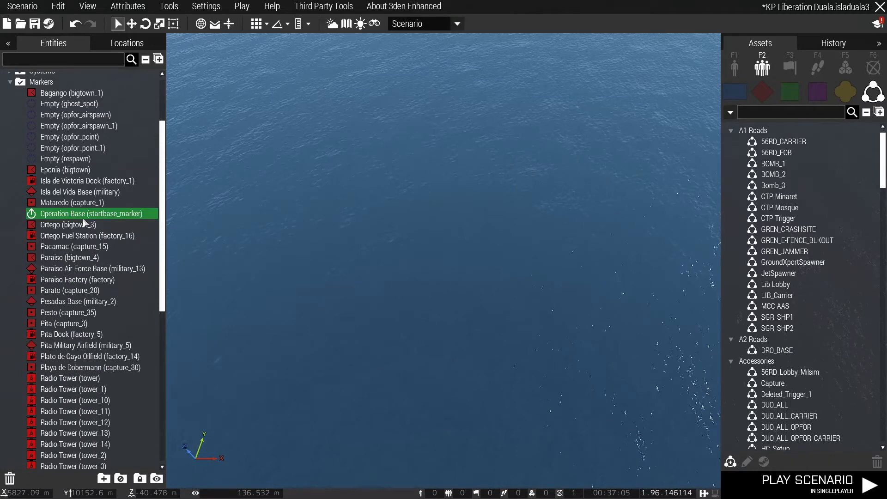
{"action": "left_click", "coordinate": [100, 228]}
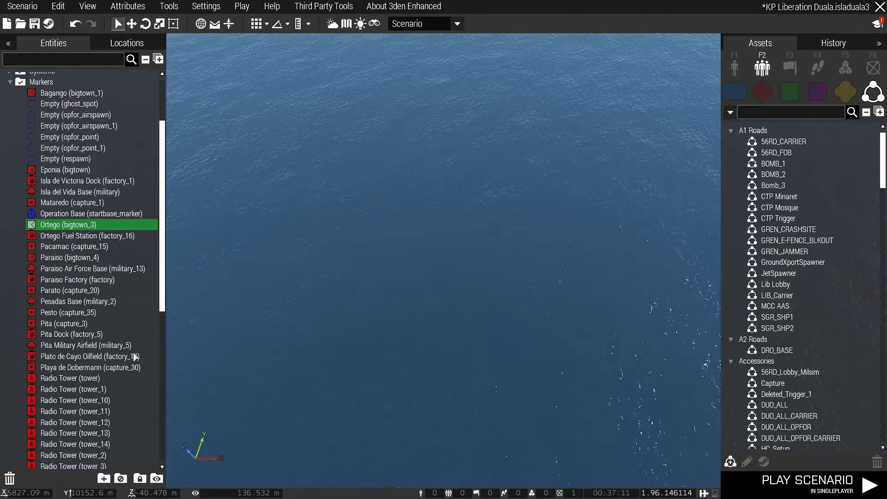
{"action": "left_click", "coordinate": [136, 372], "text": "shift"}
{"action": "key", "text": "Delete"}
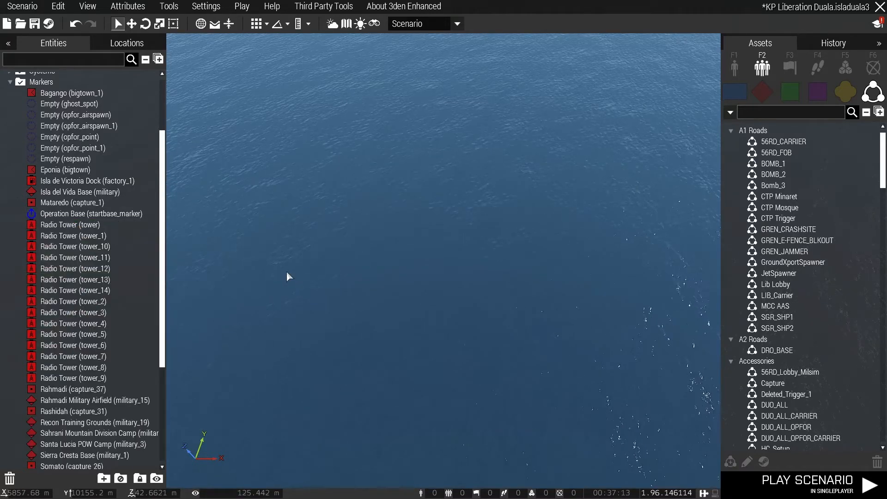
Delete the Radio Tower markers listed from tower_10 through tower_9, keeping tower and tower_1
{"action": "left_click", "coordinate": [109, 247]}
{"action": "scroll", "coordinate": [126, 312], "scroll_direction": "down", "scroll_amount": 3}
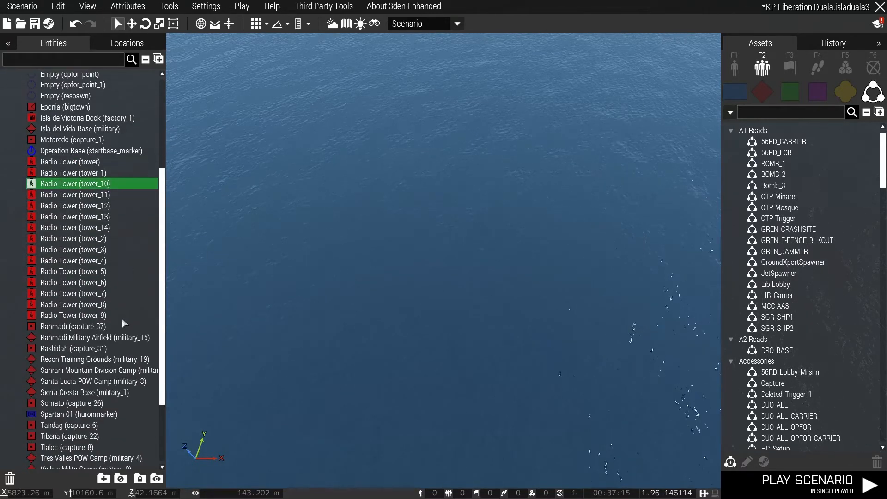
{"action": "left_click", "coordinate": [118, 315], "text": "shift"}
{"action": "key", "text": "Delete"}
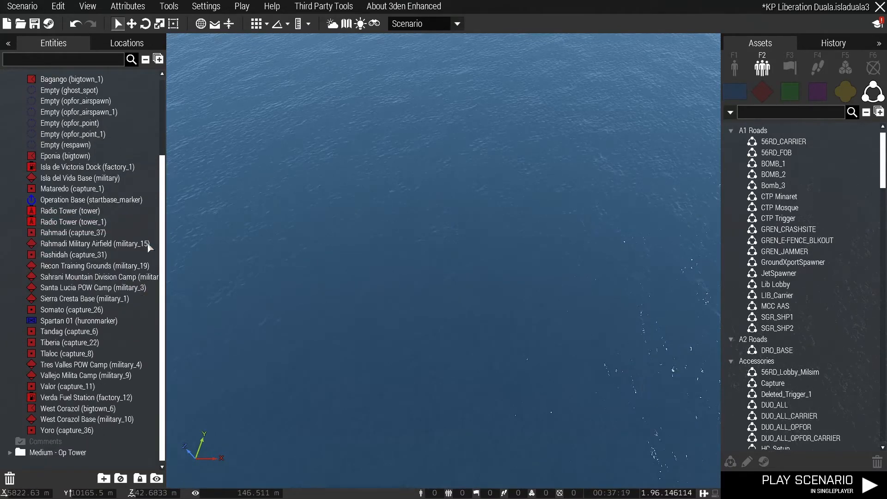
Delete the markers from Rahmadi (capture_37) through Santa Lucia POW Camp (military_3), plus Somato (capture_26), keeping Sierra Cresta Base
{"action": "left_click", "coordinate": [110, 235]}
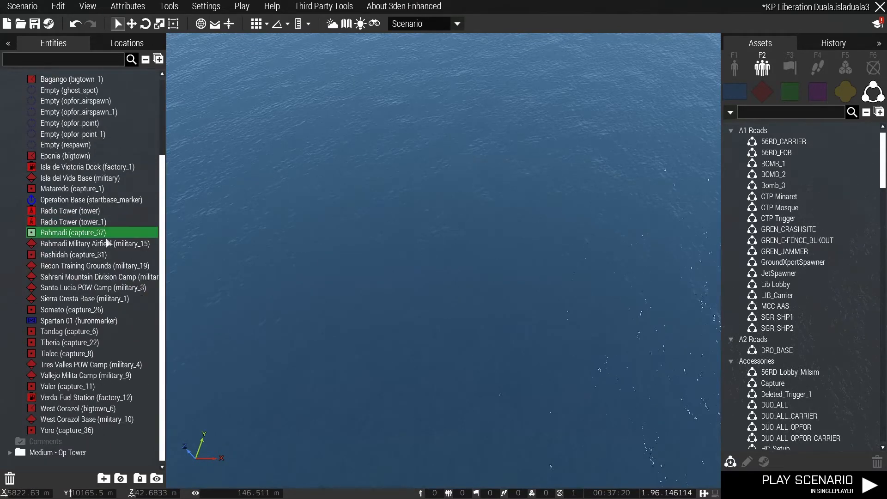
{"action": "left_click", "coordinate": [137, 288], "text": "shift"}
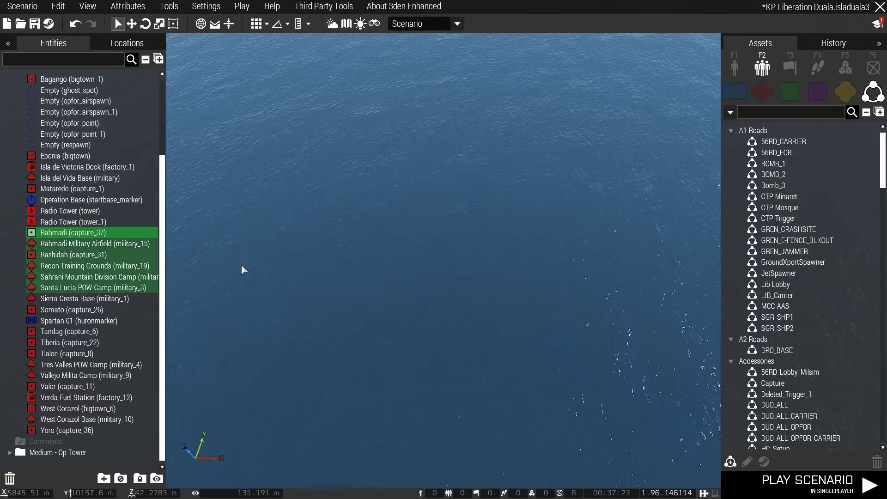
{"action": "key", "text": "Delete"}
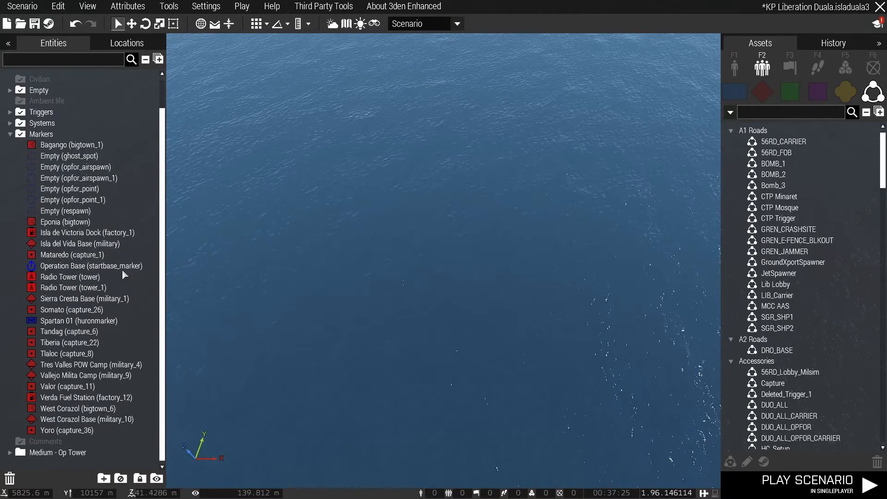
{"action": "left_click", "coordinate": [109, 310]}
{"action": "key", "text": "Delete"}
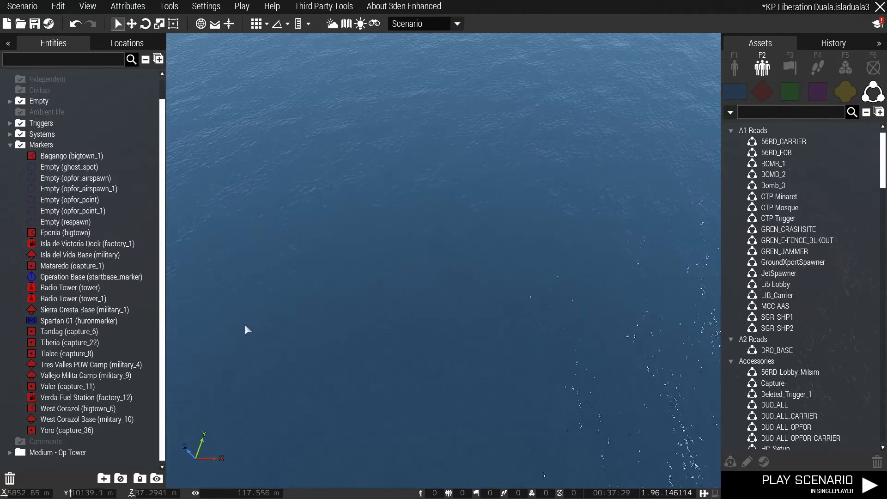
Delete the markers listed from Tandag (capture_6) through Yoro (capture_36), keeping Spartan 01 (huronmarker)
{"action": "left_click", "coordinate": [112, 330]}
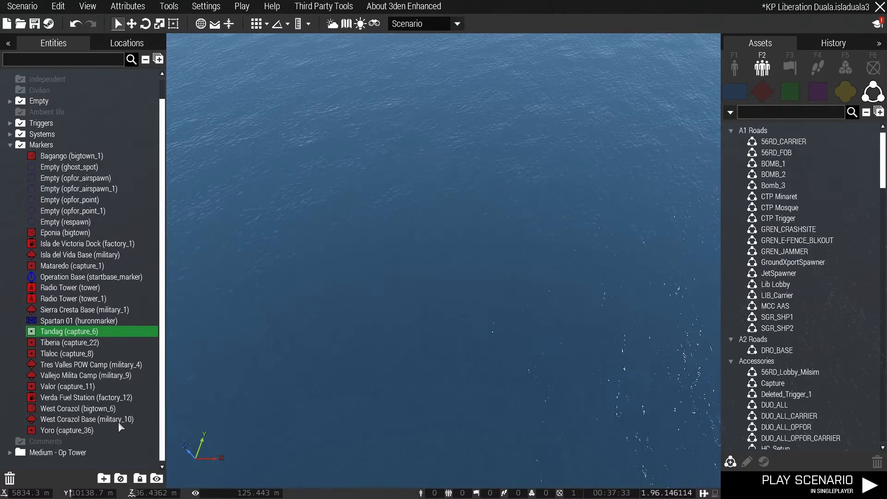
{"action": "left_click", "coordinate": [106, 429], "text": "shift"}
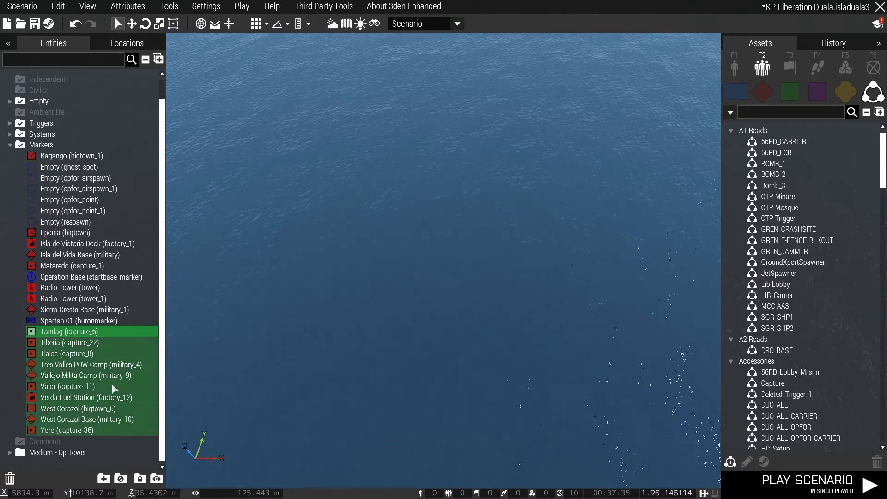
{"action": "key", "text": "Delete"}
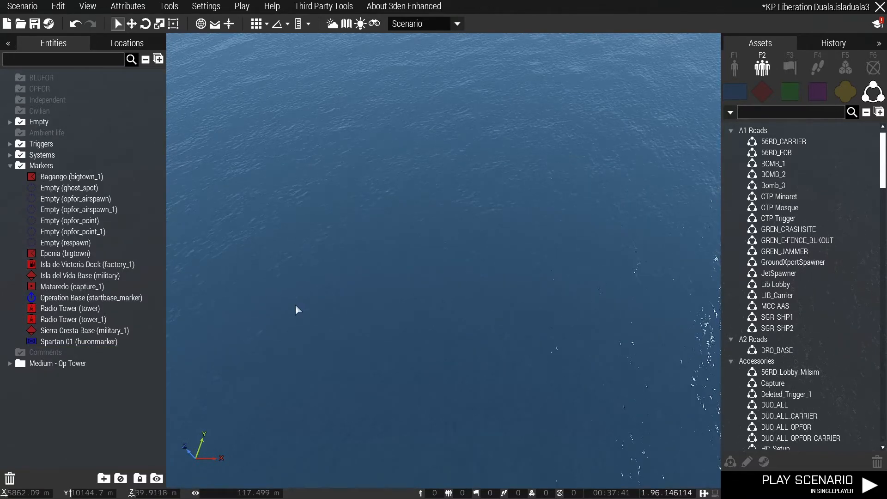
{"action": "left_click", "coordinate": [101, 177]}
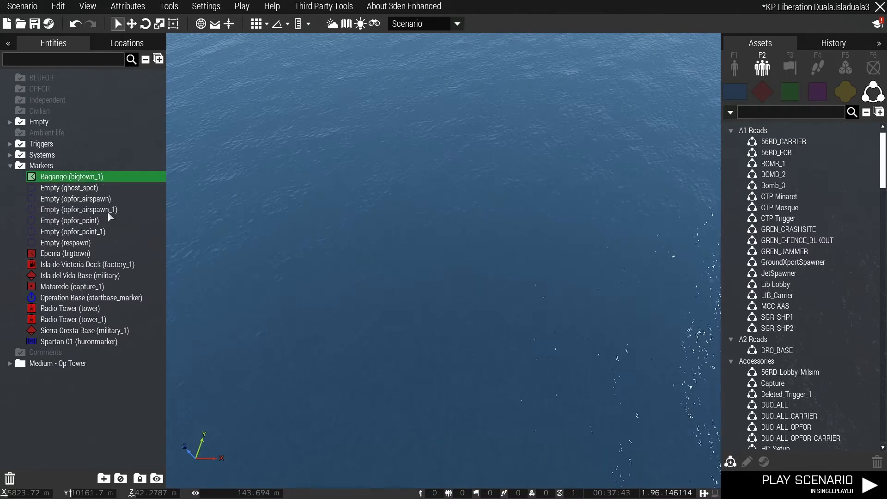
{"action": "left_click", "coordinate": [116, 198]}
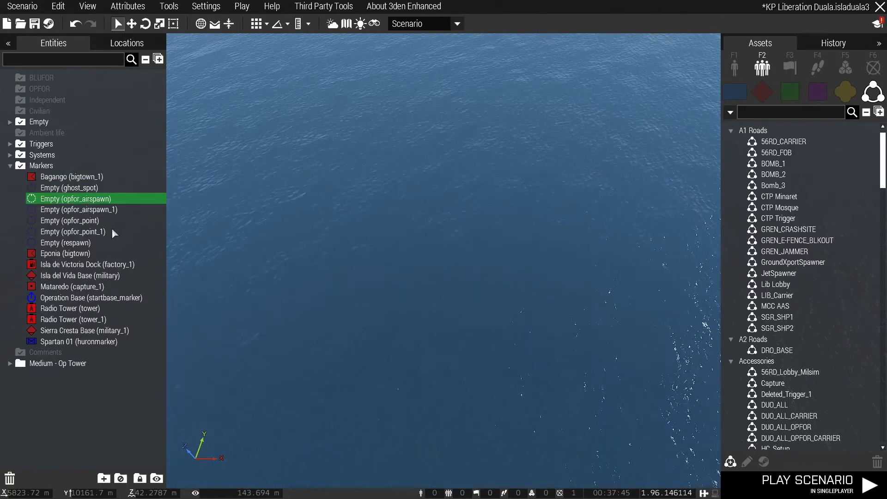
{"action": "left_click", "coordinate": [106, 231], "text": "shift"}
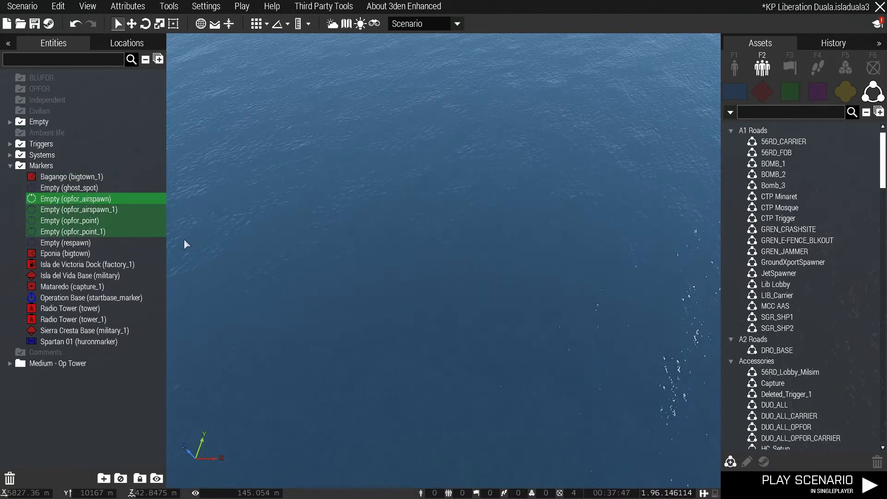
On the 2D map, move the empty circular marker near Lapoto to just northeast of Bolabongo
{"action": "key", "text": "m"}
{"action": "left_click", "coordinate": [406, 294]}
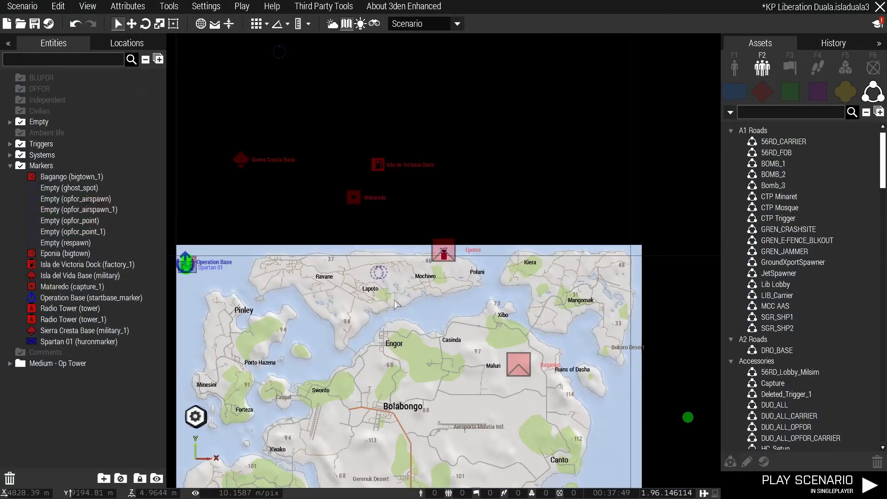
{"action": "scroll", "coordinate": [403, 309], "scroll_direction": "up", "scroll_amount": 3}
{"action": "scroll", "coordinate": [404, 309], "scroll_direction": "down", "scroll_amount": 3}
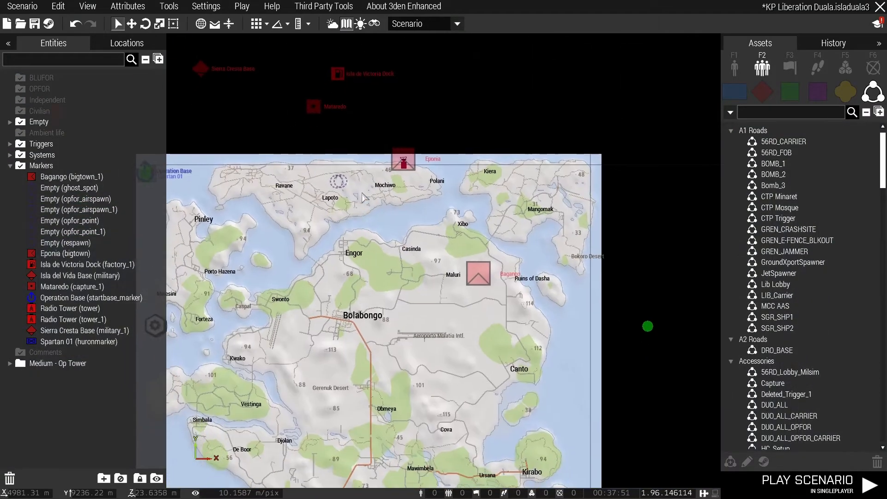
{"action": "left_click_drag", "start_coordinate": [369, 213], "coordinate": [381, 292]}
Move the Bagango marker to just north of Aeroporto Molatia Intl. and the Eponia marker to just south of Engor
{"action": "left_click", "coordinate": [499, 262]}
{"action": "mouse_move", "coordinate": [485, 270]}
{"action": "left_mouse_down"}
{"action": "mouse_move", "coordinate": [463, 294]}
{"action": "mouse_move", "coordinate": [417, 297]}
{"action": "left_mouse_up"}
{"action": "left_click_drag", "start_coordinate": [404, 161], "coordinate": [365, 278]}
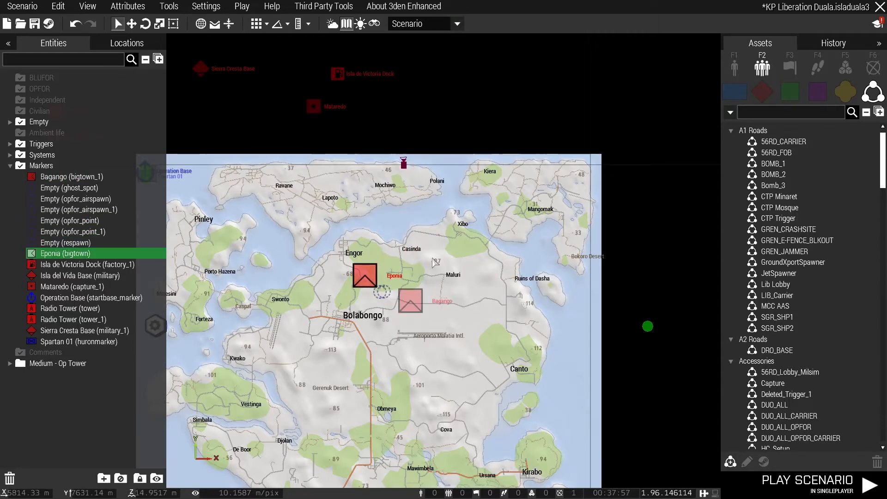
Move the Sierra Cresta Base marker to Bolabongo, Isla de Victoria Dock just east of Bagango, and Mataredo beside Aeroporto Molatia Intl
{"action": "left_click", "coordinate": [457, 254]}
{"action": "right_click_drag", "start_coordinate": [291, 141], "coordinate": [352, 202]}
{"action": "left_click_drag", "start_coordinate": [483, 94], "coordinate": [223, 178]}
{"action": "left_click_drag", "start_coordinate": [378, 167], "coordinate": [491, 401]}
{"action": "left_click", "coordinate": [438, 396]}
{"action": "left_click_drag", "start_coordinate": [372, 357], "coordinate": [414, 374]}
{"action": "left_click", "coordinate": [426, 429]}
{"action": "right_click_drag", "start_coordinate": [426, 430], "coordinate": [494, 214]}
{"action": "right_click_drag", "start_coordinate": [541, 318], "coordinate": [392, 226]}
{"action": "right_click_drag", "start_coordinate": [535, 256], "coordinate": [536, 381]}
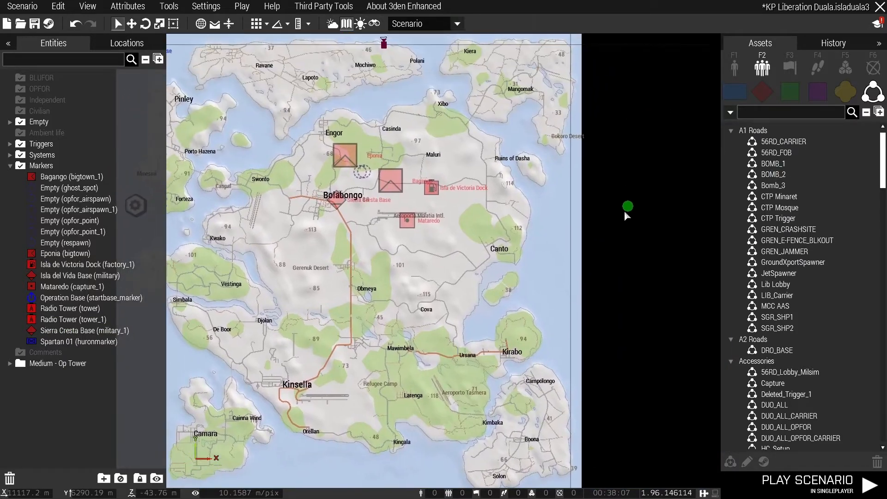
Move the Parachute Jump Target from off the map onto the island southeast of Mataredo, and check it in the 3D view
{"action": "left_click_drag", "start_coordinate": [631, 207], "coordinate": [443, 244]}
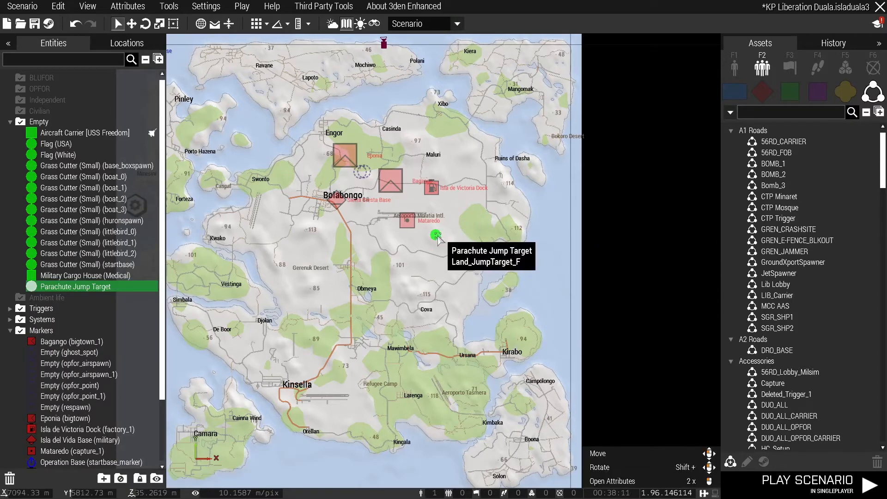
{"action": "key", "text": "m"}
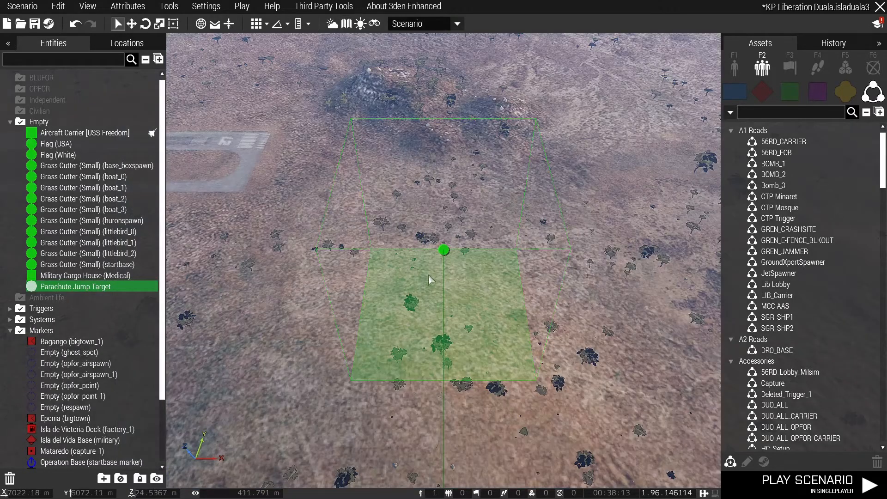
{"action": "scroll", "coordinate": [439, 253], "scroll_direction": "up", "scroll_amount": 1}
{"action": "scroll", "coordinate": [466, 286], "scroll_direction": "down", "scroll_amount": 3}
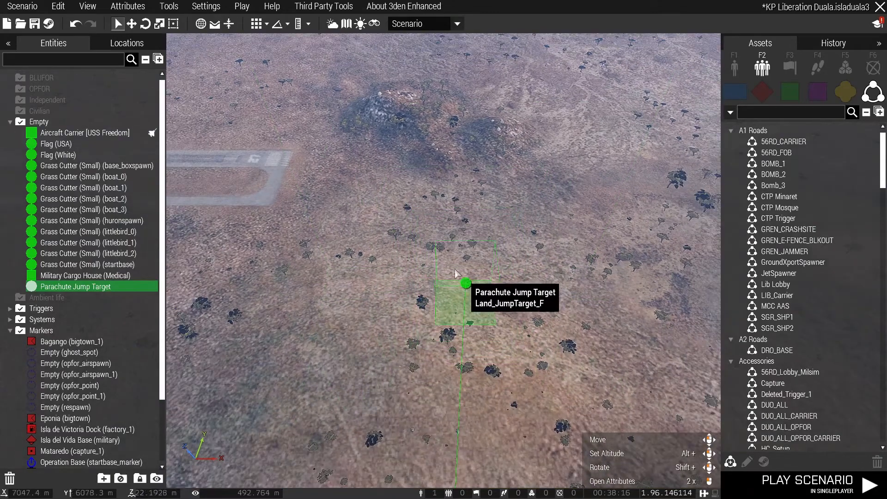
{"action": "left_click_drag", "start_coordinate": [455, 273], "coordinate": [364, 283]}
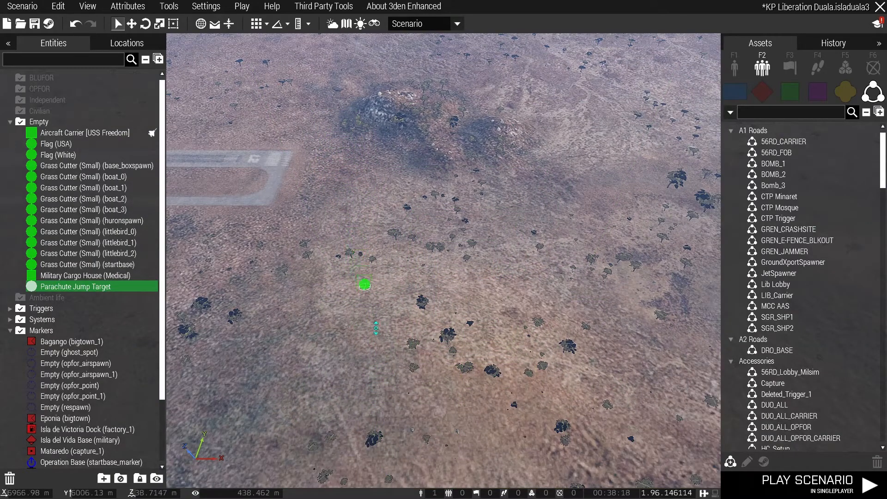
{"action": "scroll", "coordinate": [365, 284], "scroll_direction": "up", "scroll_amount": 2}
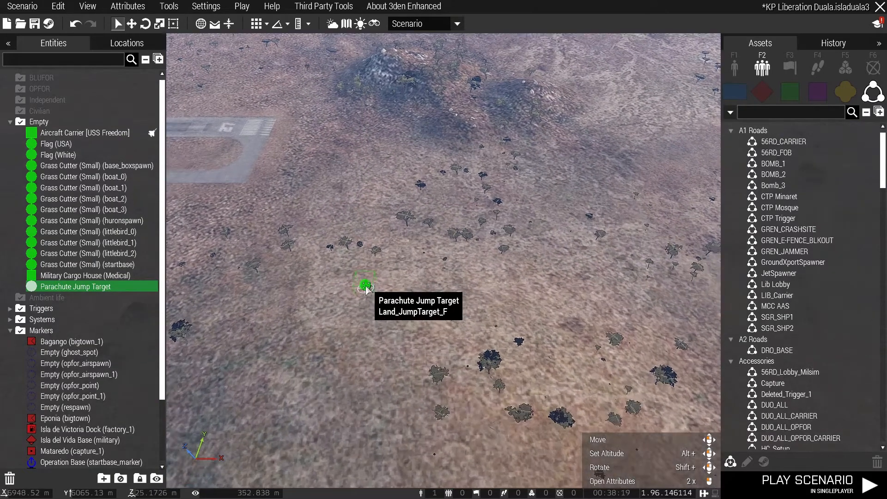
{"action": "key", "text": "Delete"}
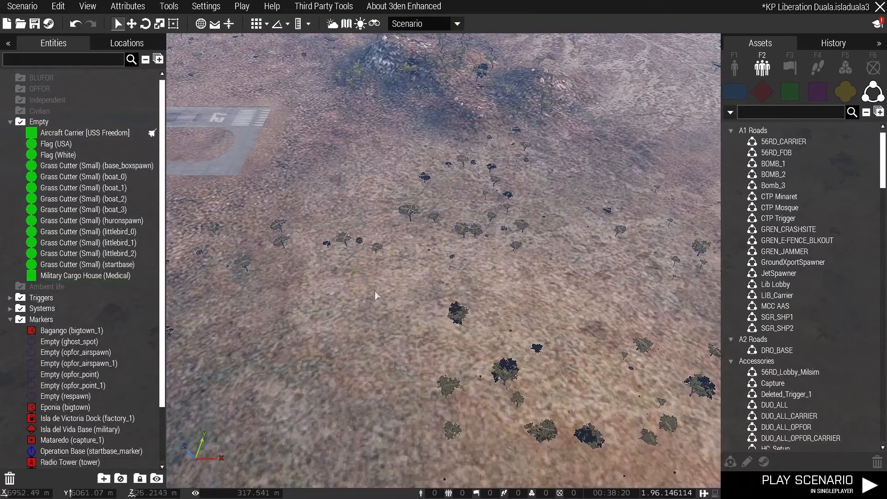
{"action": "scroll", "coordinate": [388, 293], "scroll_direction": "down", "scroll_amount": 2}
{"action": "right_click_drag", "start_coordinate": [406, 296], "coordinate": [408, 275]}
{"action": "key", "text": "ctrl+z"}
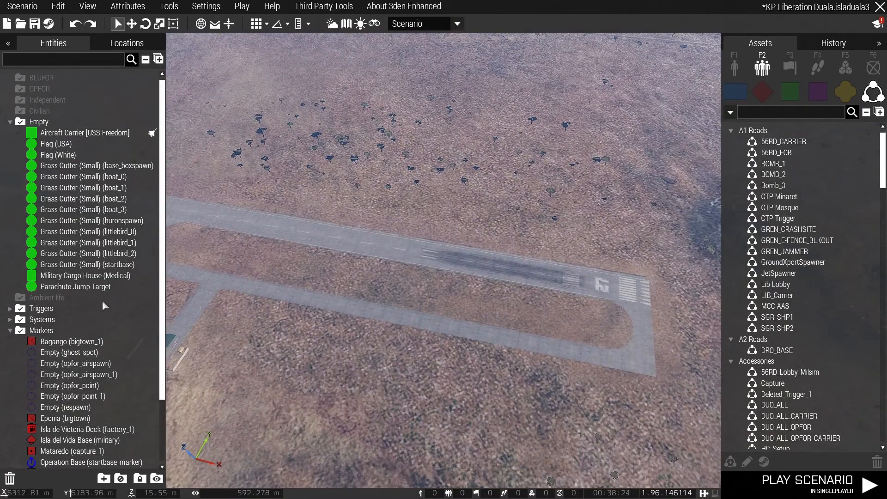
Delete the Parachute Jump Target from the scenario's empty objects and save the scenario
{"action": "left_click", "coordinate": [119, 288]}
{"action": "key", "text": "Delete"}
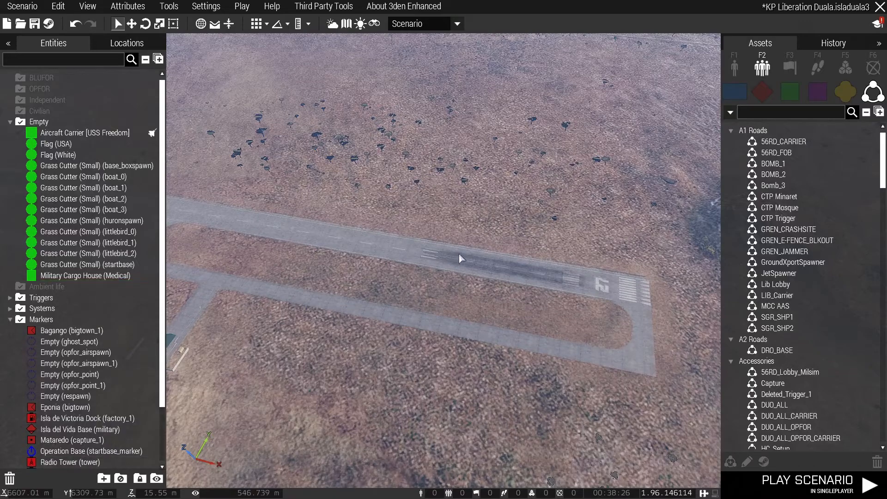
{"action": "right_click_drag", "start_coordinate": [459, 254], "coordinate": [406, 218]}
{"action": "key", "text": "ctrl+s"}
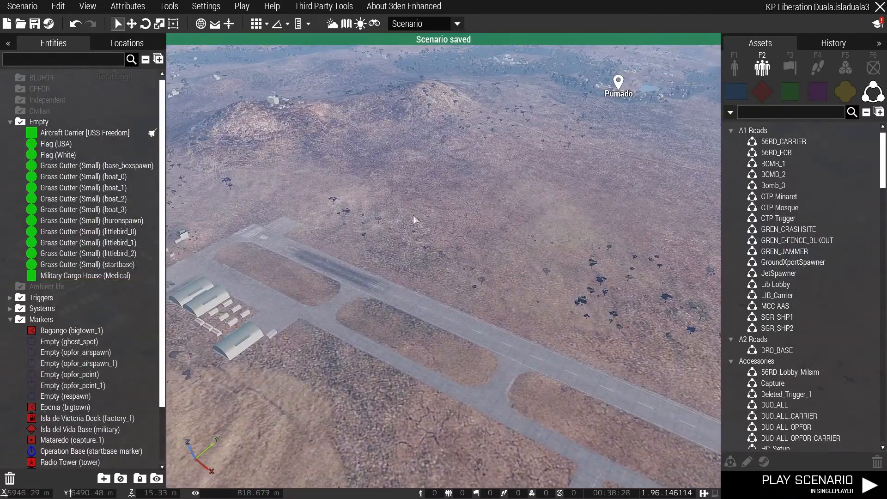
On the 2D map, move the Bagango marker north to the southern edge of Pumado
{"action": "key", "text": "m"}
{"action": "right_click_drag", "start_coordinate": [425, 292], "coordinate": [367, 10]}
{"action": "left_click_drag", "start_coordinate": [622, 214], "coordinate": [250, 447]}
{"action": "right_click_drag", "start_coordinate": [392, 382], "coordinate": [614, 224]}
{"action": "left_click_drag", "start_coordinate": [549, 223], "coordinate": [258, 411]}
{"action": "right_click_drag", "start_coordinate": [313, 298], "coordinate": [471, 378]}
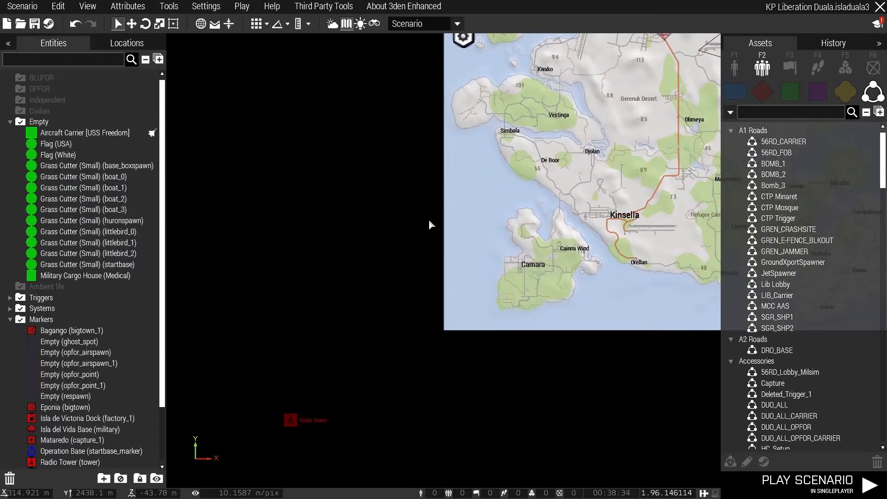
{"action": "right_click_drag", "start_coordinate": [457, 212], "coordinate": [296, 406]}
{"action": "scroll", "coordinate": [462, 278], "scroll_direction": "up", "scroll_amount": 5}
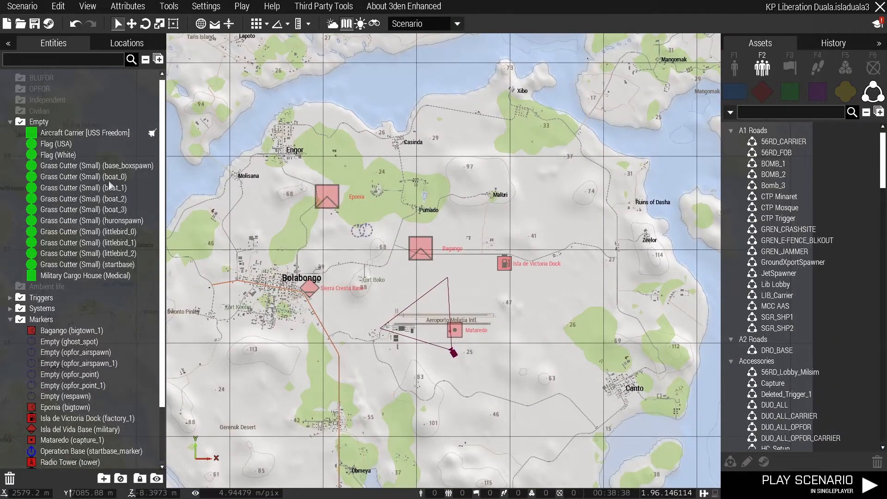
{"action": "scroll", "coordinate": [116, 300], "scroll_direction": "down", "scroll_amount": 3}
{"action": "left_click", "coordinate": [112, 266]}
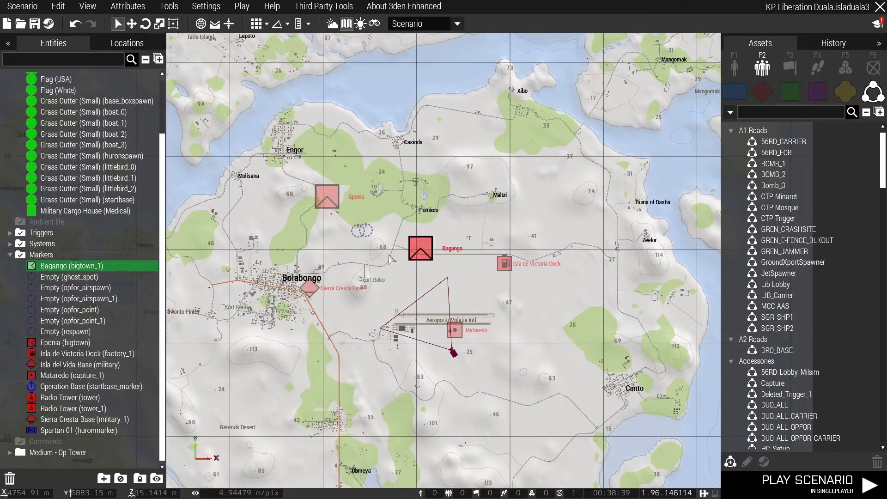
{"action": "left_click_drag", "start_coordinate": [424, 251], "coordinate": [423, 223]}
Check the empty ghost_spot, opfor_airspawn and opfor_airspawn_1 markers in the entity list against the map
{"action": "left_click", "coordinate": [79, 279]}
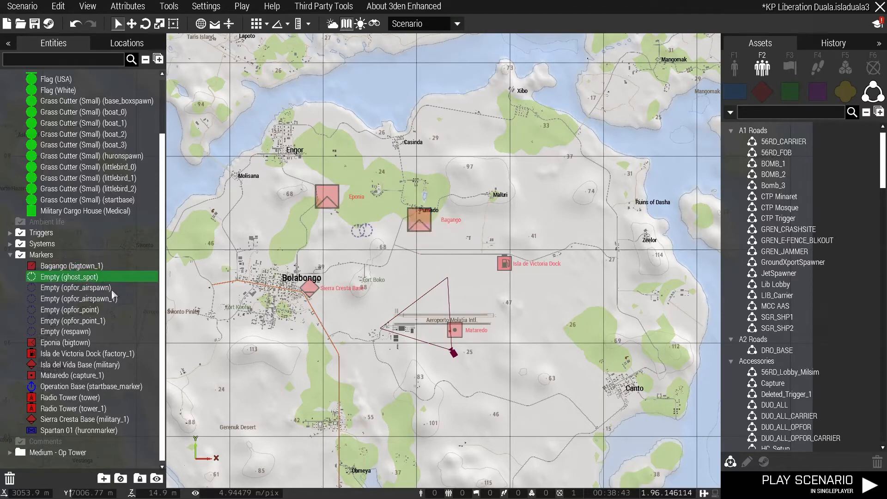
{"action": "left_click", "coordinate": [92, 287]}
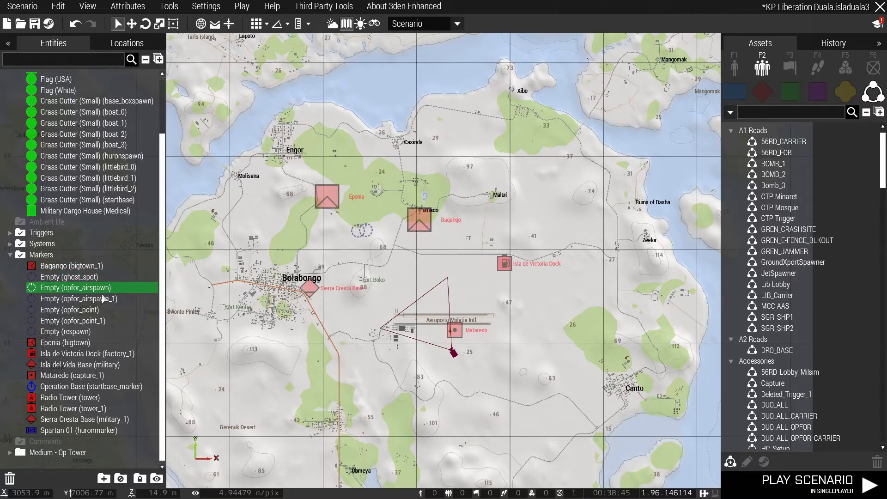
{"action": "left_click", "coordinate": [104, 299]}
{"action": "left_click", "coordinate": [106, 278]}
{"action": "left_click", "coordinate": [106, 288]}
{"action": "left_click", "coordinate": [115, 300]}
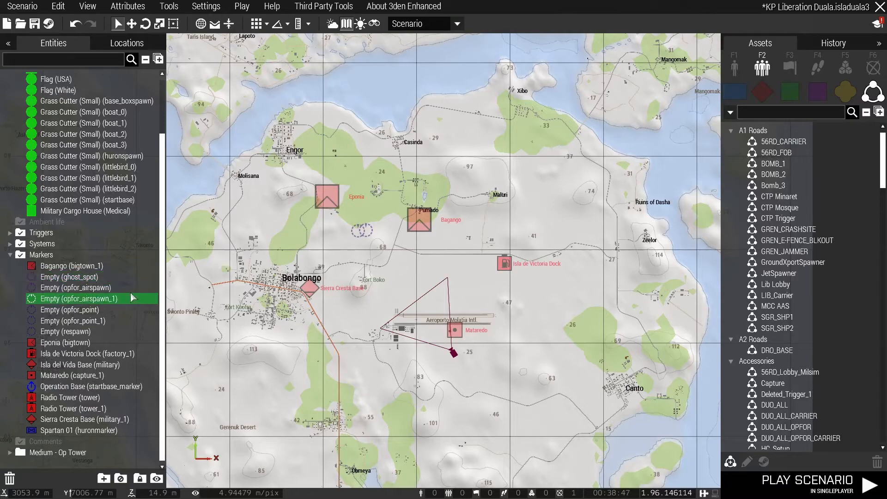
{"action": "left_click", "coordinate": [123, 286], "text": "ctrl"}
Move the Radio Tower marker from off the map's southwest corner to the area just south of Bolabongo
{"action": "scroll", "coordinate": [481, 215], "scroll_direction": "down", "scroll_amount": 3}
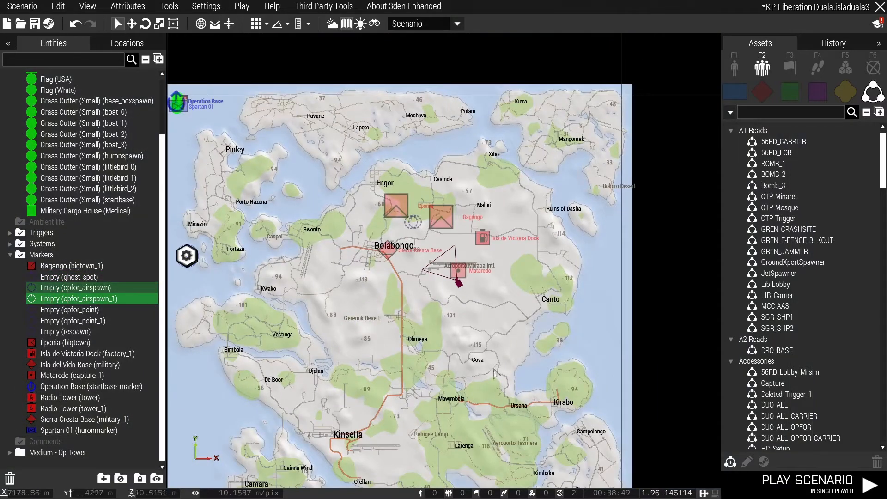
{"action": "right_click_drag", "start_coordinate": [493, 369], "coordinate": [727, 3]}
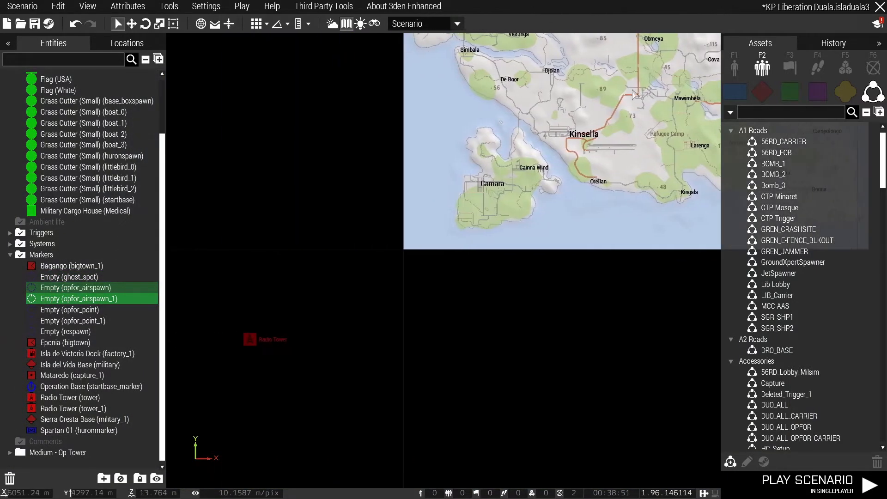
{"action": "mouse_move", "coordinate": [251, 340]}
{"action": "left_mouse_down"}
{"action": "mouse_move", "coordinate": [348, 301]}
{"action": "mouse_move", "coordinate": [603, 90]}
{"action": "left_mouse_up"}
{"action": "right_click_drag", "start_coordinate": [611, 84], "coordinate": [403, 317]}
{"action": "left_click_drag", "start_coordinate": [391, 323], "coordinate": [423, 227]}
{"action": "right_click_drag", "start_coordinate": [332, 292], "coordinate": [441, 222]}
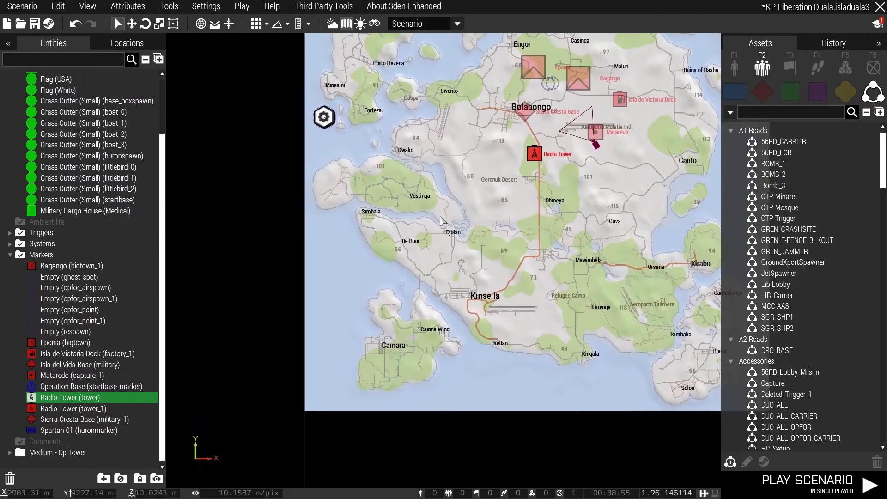
Move the second Radio Tower and the Isla del Vida Base together from off the map's northwest corner to just west of Bolabongo
{"action": "left_click", "coordinate": [484, 263]}
{"action": "mouse_move", "coordinate": [484, 263]}
{"action": "right_mouse_down"}
{"action": "mouse_move", "coordinate": [465, 150]}
{"action": "mouse_move", "coordinate": [490, 100]}
{"action": "mouse_move", "coordinate": [683, 41]}
{"action": "right_mouse_up"}
{"action": "mouse_move", "coordinate": [616, 96]}
{"action": "right_mouse_down"}
{"action": "mouse_move", "coordinate": [370, 97]}
{"action": "mouse_move", "coordinate": [318, 301]}
{"action": "mouse_move", "coordinate": [320, 391]}
{"action": "right_mouse_up"}
{"action": "right_click_drag", "start_coordinate": [533, 298], "coordinate": [730, 462]}
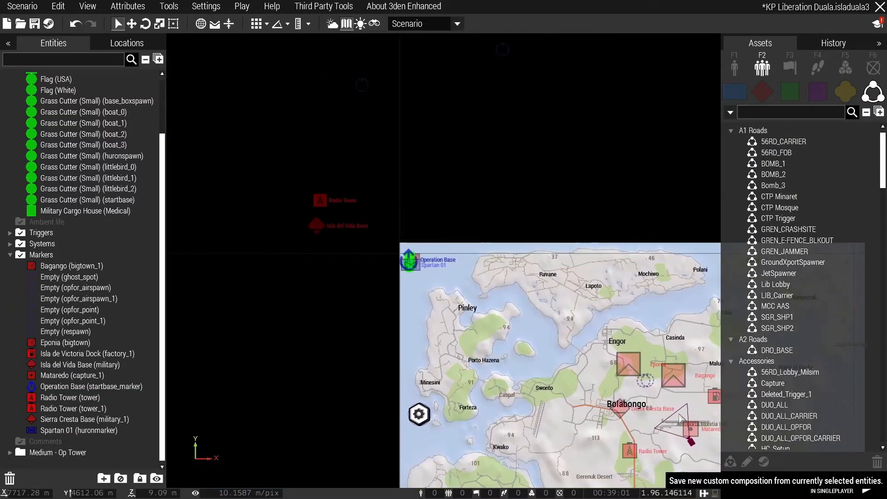
{"action": "left_click_drag", "start_coordinate": [345, 176], "coordinate": [304, 277]}
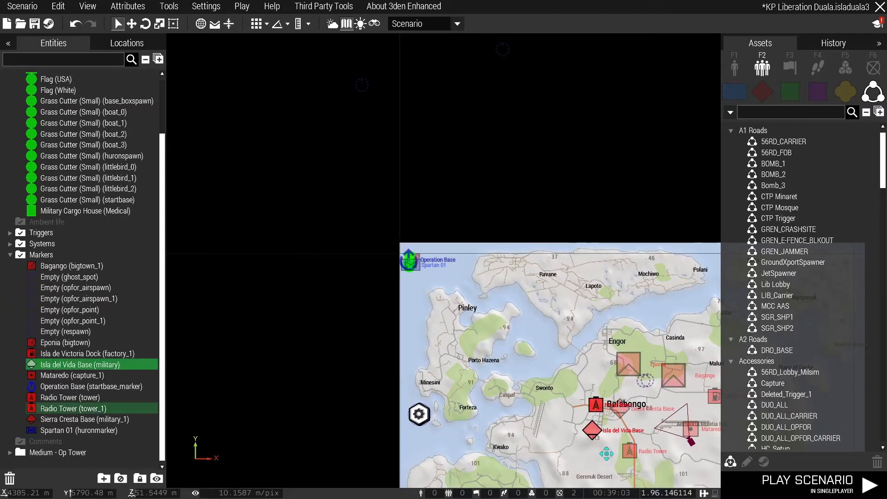
{"action": "right_click_drag", "start_coordinate": [565, 411], "coordinate": [380, 184]}
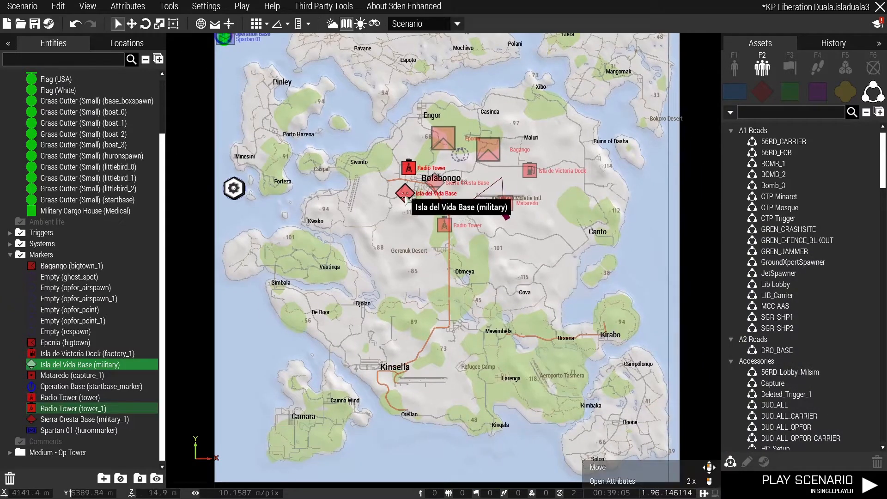
Place both Radio Towers west of Bolabongo, Isla del Vida Base to its southwest, and Sierra Cresta Base just east of the town
{"action": "mouse_move", "coordinate": [411, 201]}
{"action": "left_mouse_down"}
{"action": "mouse_move", "coordinate": [418, 241]}
{"action": "mouse_move", "coordinate": [409, 238]}
{"action": "mouse_move", "coordinate": [434, 246]}
{"action": "mouse_move", "coordinate": [391, 190]}
{"action": "mouse_move", "coordinate": [376, 200]}
{"action": "mouse_move", "coordinate": [440, 186]}
{"action": "left_mouse_up"}
{"action": "scroll", "coordinate": [482, 191], "scroll_direction": "up", "scroll_amount": 3}
{"action": "left_click", "coordinate": [410, 174]}
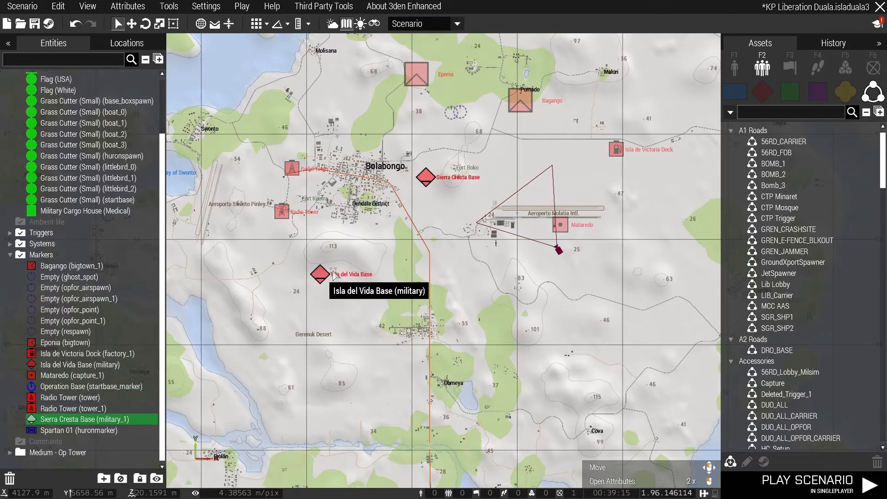
Move Isla del Vida Base and Sierra Cresta Base to Bolabongo's southeastern edge, and Mataredo to the west end of Aeroporto Molatia Intl
{"action": "mouse_move", "coordinate": [320, 273]}
{"action": "left_mouse_down"}
{"action": "mouse_move", "coordinate": [431, 147]}
{"action": "mouse_move", "coordinate": [442, 154]}
{"action": "mouse_move", "coordinate": [420, 213]}
{"action": "left_mouse_up"}
{"action": "left_click", "coordinate": [446, 156]}
{"action": "left_click_drag", "start_coordinate": [423, 181], "coordinate": [405, 211]}
{"action": "left_click", "coordinate": [439, 215]}
{"action": "mouse_move", "coordinate": [560, 225]}
{"action": "left_mouse_down"}
{"action": "mouse_move", "coordinate": [463, 243]}
{"action": "mouse_move", "coordinate": [470, 221]}
{"action": "left_mouse_up"}
Examine the map and its surroundings for stray markers, and check where the Sierra Cresta Base marker lies
{"action": "scroll", "coordinate": [470, 221], "scroll_direction": "down", "scroll_amount": 3}
{"action": "left_click", "coordinate": [547, 198]}
{"action": "mouse_move", "coordinate": [577, 296]}
{"action": "right_mouse_down"}
{"action": "mouse_move", "coordinate": [406, 75]}
{"action": "mouse_move", "coordinate": [344, 14]}
{"action": "right_mouse_up"}
{"action": "right_click_drag", "start_coordinate": [524, 150], "coordinate": [543, 187]}
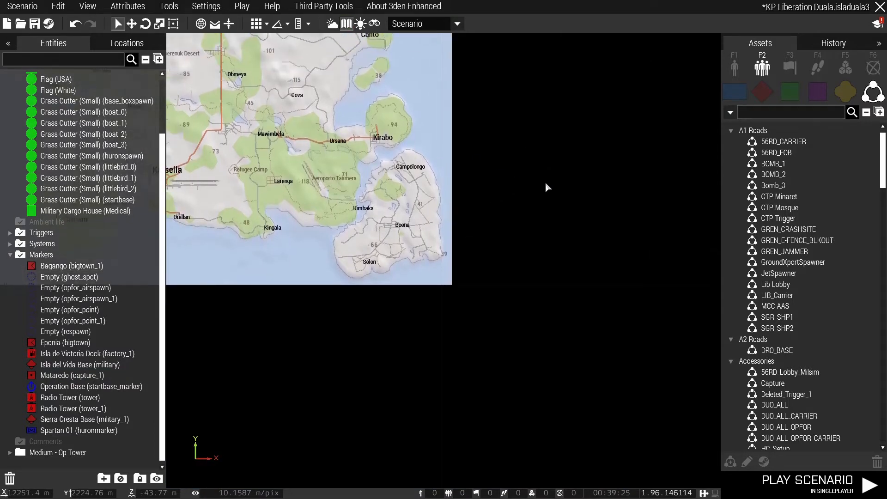
{"action": "right_click_drag", "start_coordinate": [230, 237], "coordinate": [350, 267]}
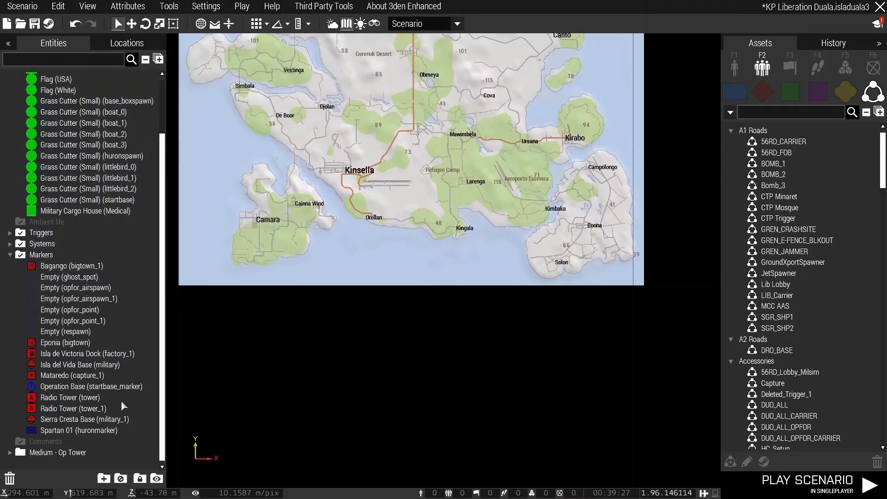
{"action": "left_click", "coordinate": [129, 421]}
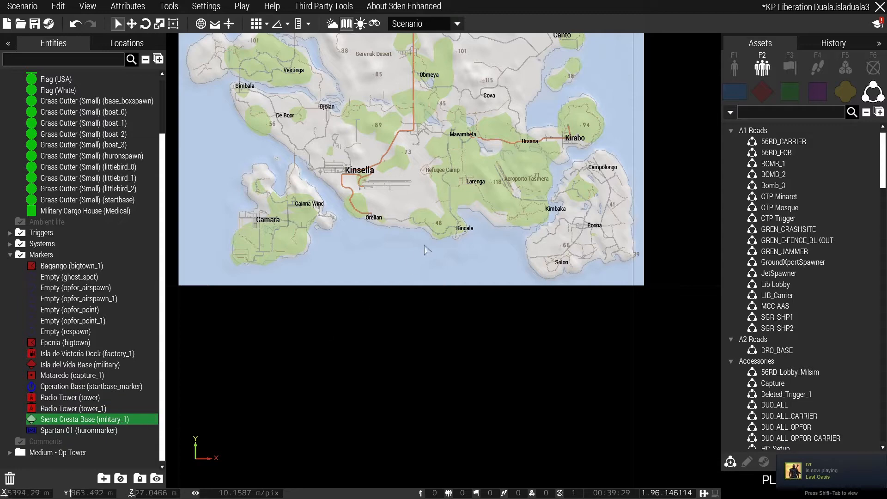
{"action": "right_click_drag", "start_coordinate": [416, 223], "coordinate": [429, 399]}
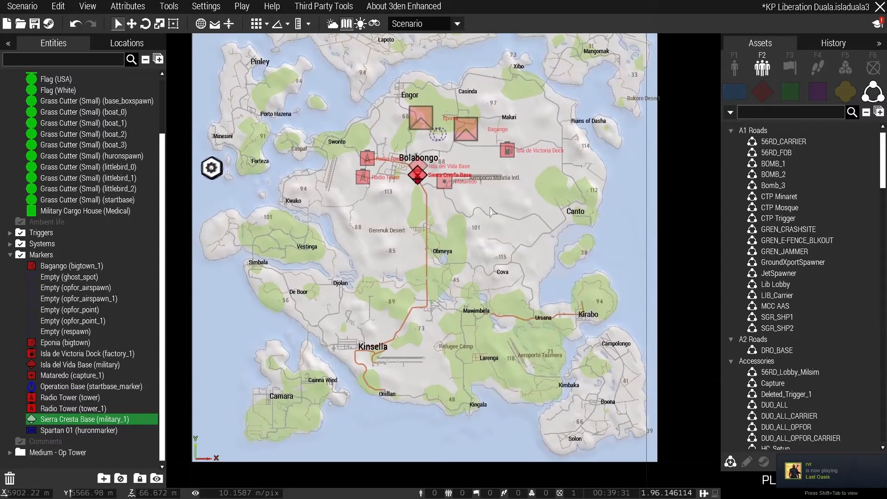
{"action": "right_click_drag", "start_coordinate": [492, 211], "coordinate": [271, 87]}
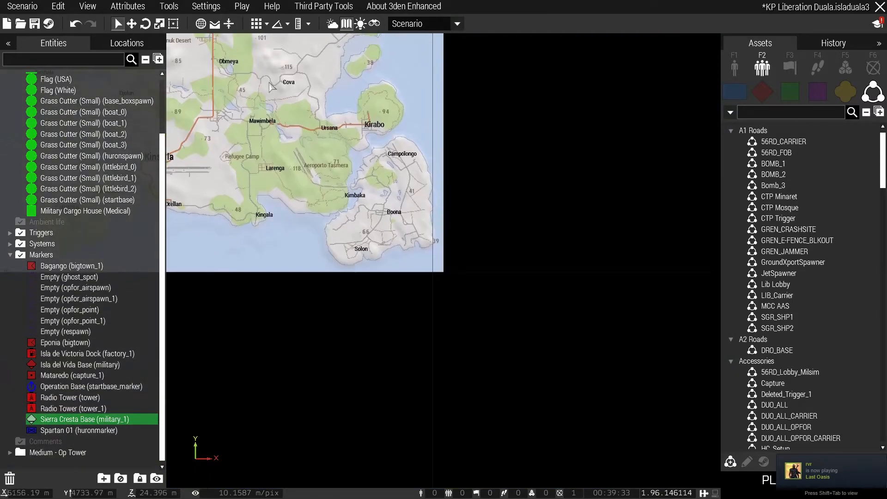
{"action": "key", "text": "m"}
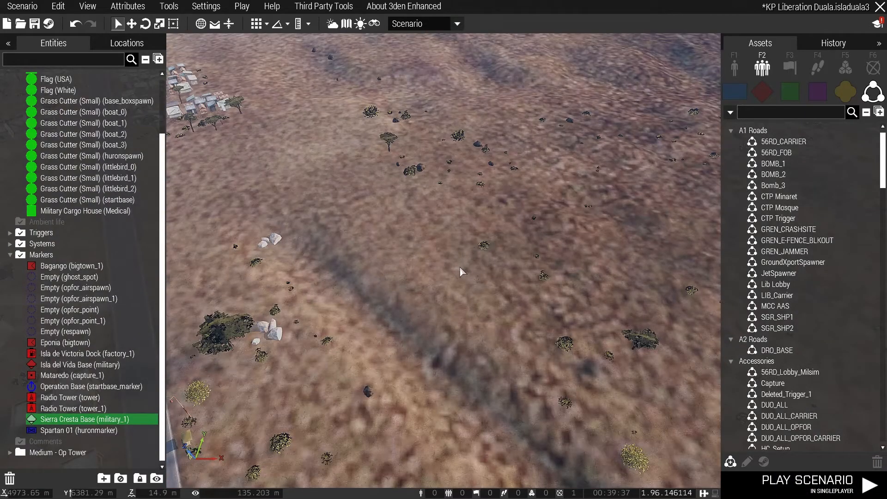
{"action": "key", "text": "m"}
{"action": "scroll", "coordinate": [462, 271], "scroll_direction": "up", "scroll_amount": 3}
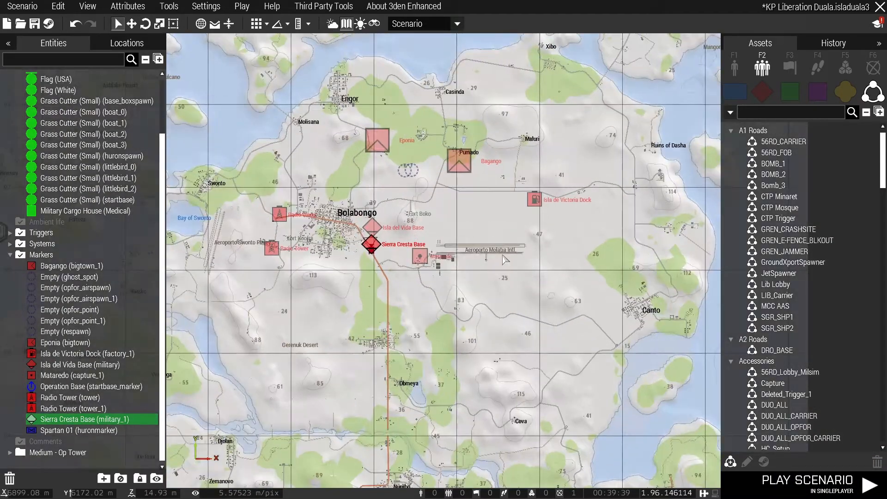
Check the Bagango, opfor_airspawn and opfor_airspawn_1 markers, looking for them on and around the map and in the 3D view
{"action": "left_click", "coordinate": [388, 112]}
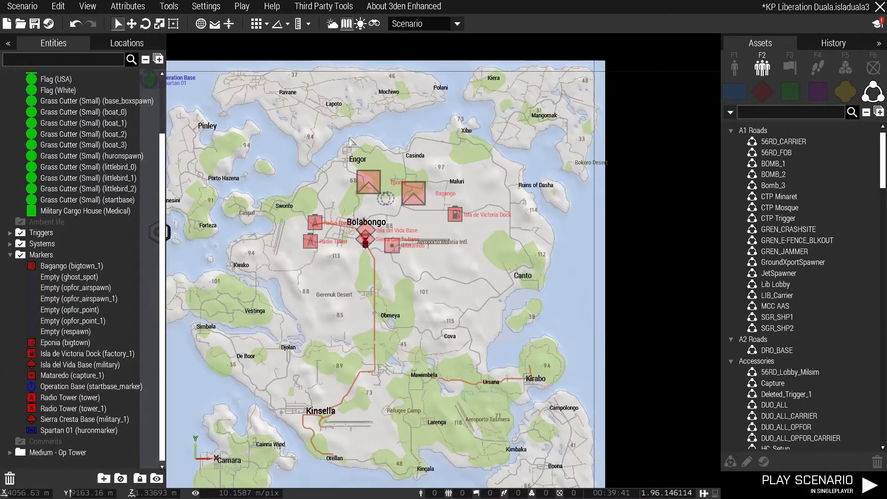
{"action": "right_click_drag", "start_coordinate": [350, 137], "coordinate": [341, 106]}
{"action": "left_click", "coordinate": [95, 267]}
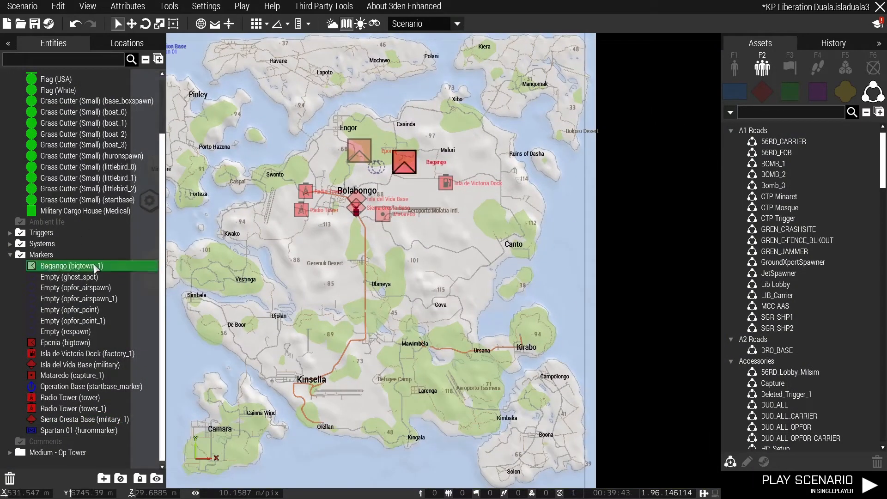
{"action": "left_click", "coordinate": [92, 288]}
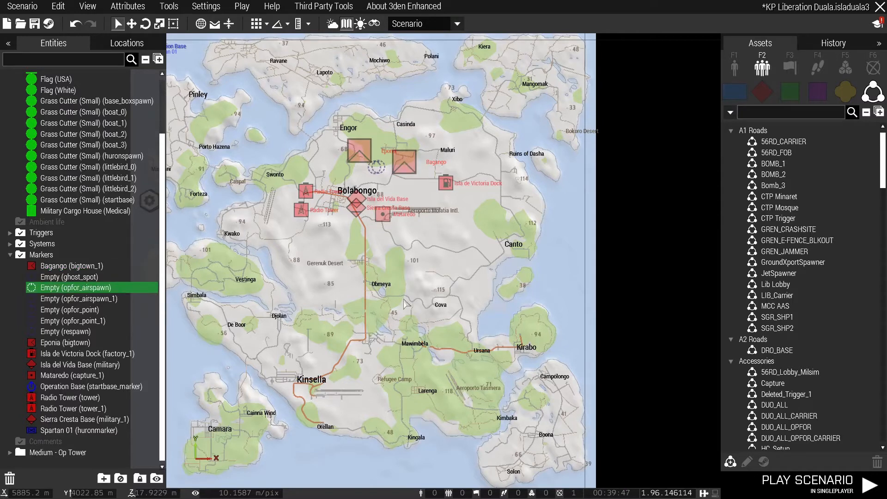
{"action": "right_click_drag", "start_coordinate": [404, 303], "coordinate": [450, 129]}
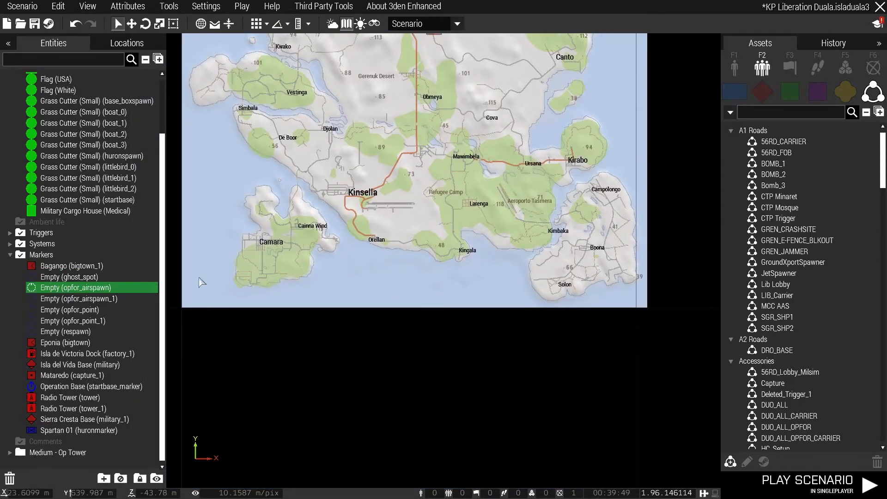
{"action": "key", "text": "m"}
{"action": "right_click_drag", "start_coordinate": [404, 267], "coordinate": [204, 291]}
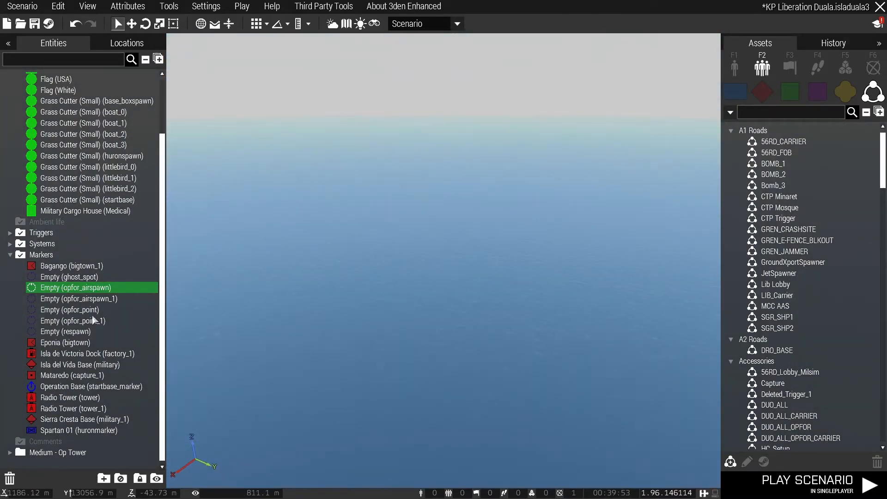
{"action": "left_click", "coordinate": [107, 300], "text": "ctrl"}
{"action": "key", "text": "m"}
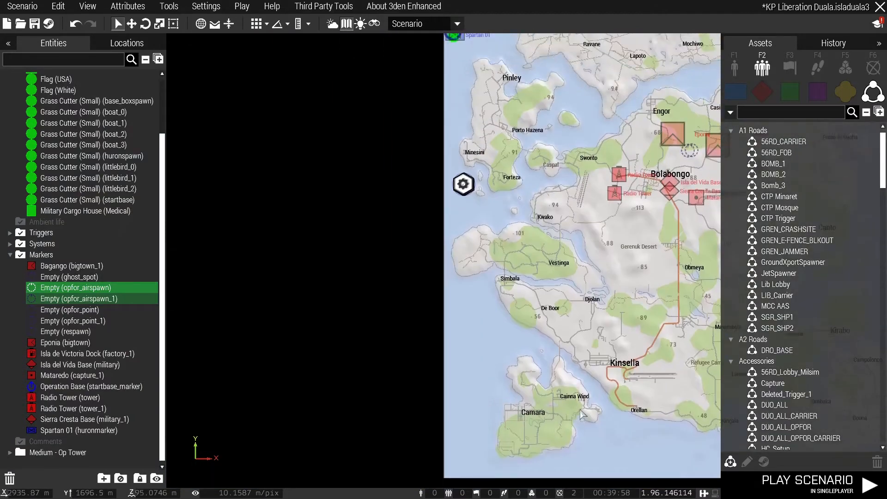
{"action": "right_click_drag", "start_coordinate": [466, 225], "coordinate": [645, 87]}
{"action": "right_click_drag", "start_coordinate": [376, 238], "coordinate": [329, 201]}
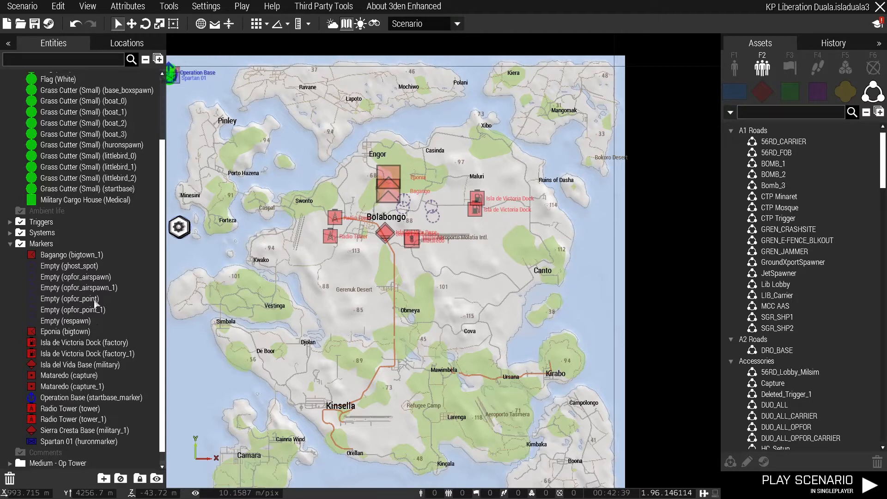
Delete the Eponia (bigtown) marker located south of Engor
{"action": "left_click", "coordinate": [87, 334]}
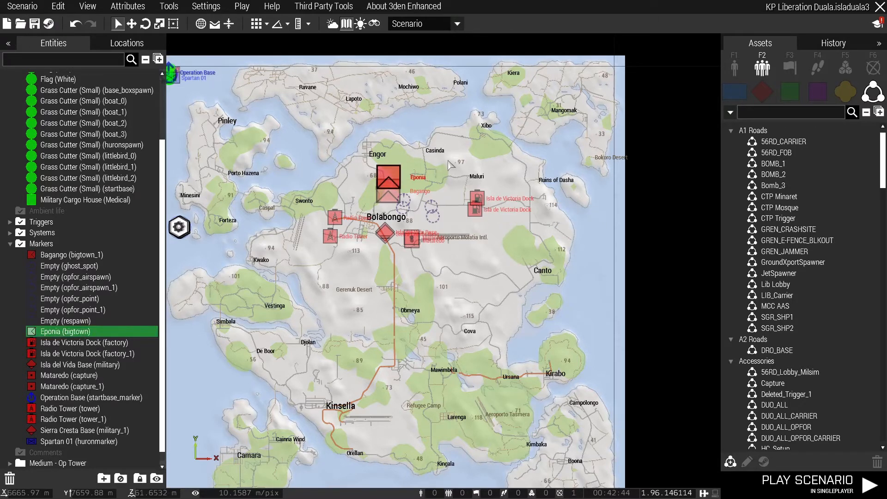
{"action": "scroll", "coordinate": [431, 165], "scroll_direction": "up", "scroll_amount": 2}
{"action": "key", "text": "Delete"}
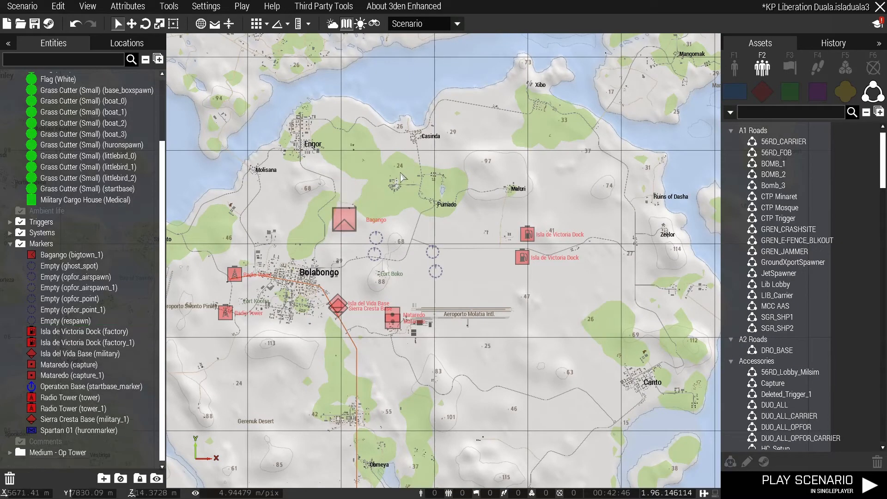
Undo the deletion of the Eponia (bigtown) marker and deselect it
{"action": "key", "text": "ctrl+z"}
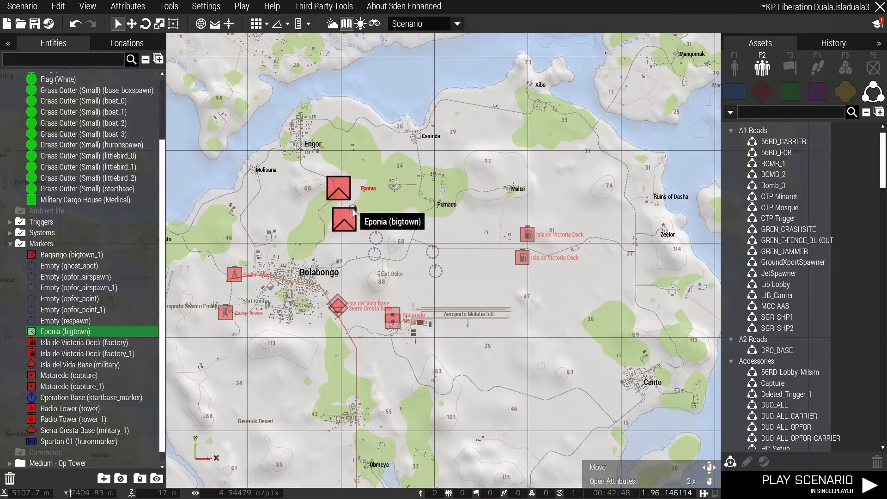
{"action": "left_click", "coordinate": [406, 174]}
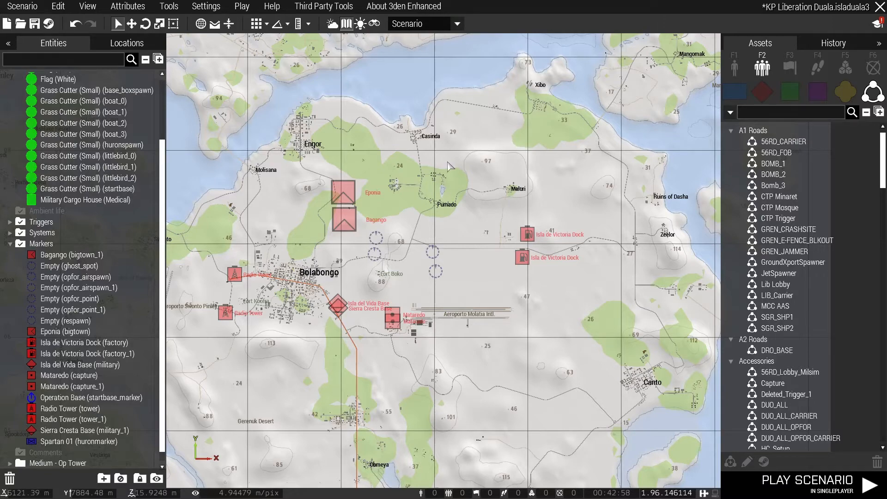
Move the Eponia (bigtown) marker north onto the town of Engor
{"action": "scroll", "coordinate": [284, 185], "scroll_direction": "down", "scroll_amount": 3}
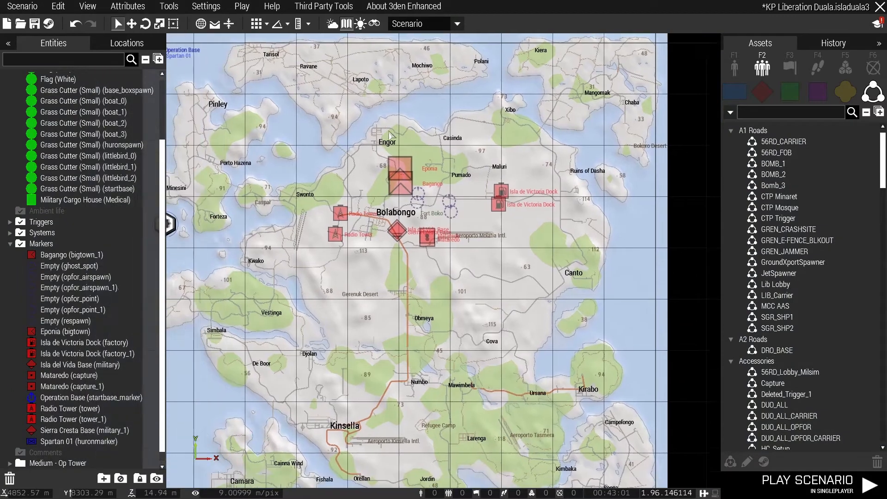
{"action": "right_click_drag", "start_coordinate": [389, 131], "coordinate": [376, 126]}
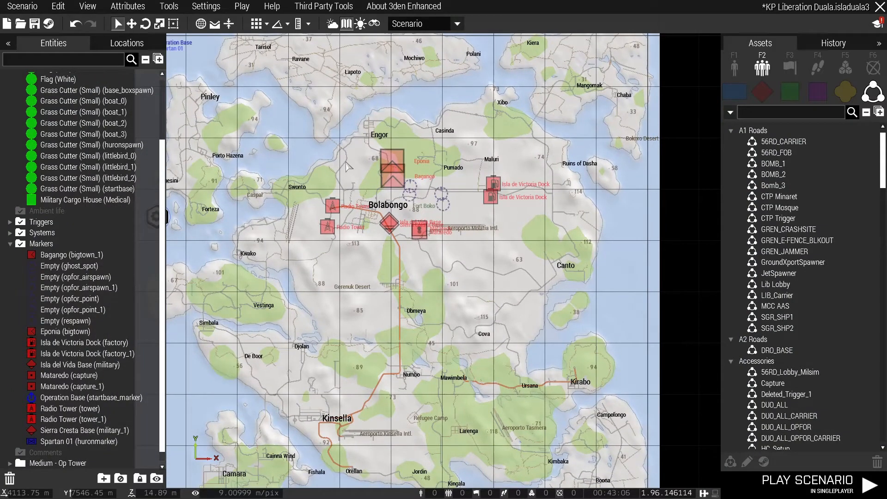
{"action": "scroll", "coordinate": [376, 148], "scroll_direction": "up", "scroll_amount": 5}
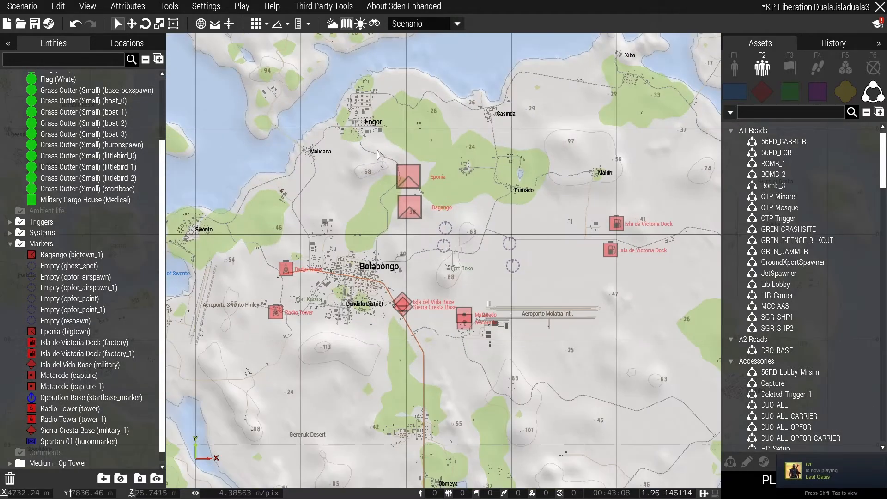
{"action": "scroll", "coordinate": [363, 114], "scroll_direction": "up", "scroll_amount": 1}
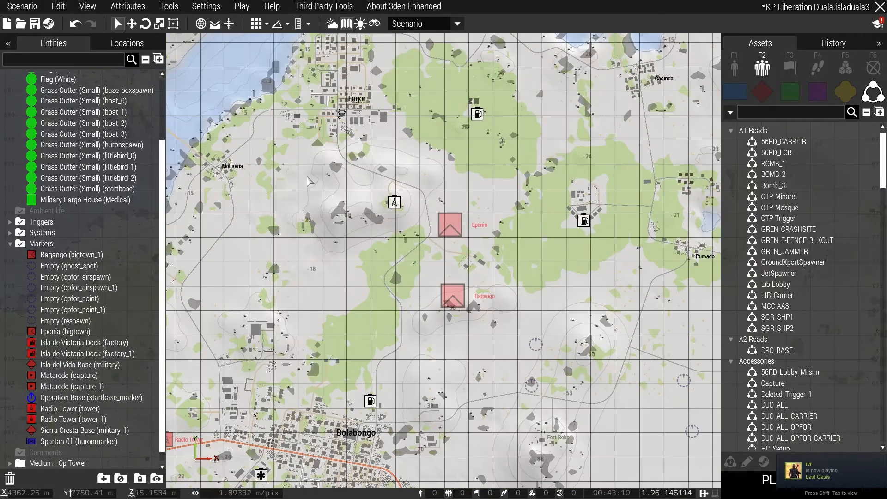
{"action": "right_click_drag", "start_coordinate": [354, 81], "coordinate": [406, 159]}
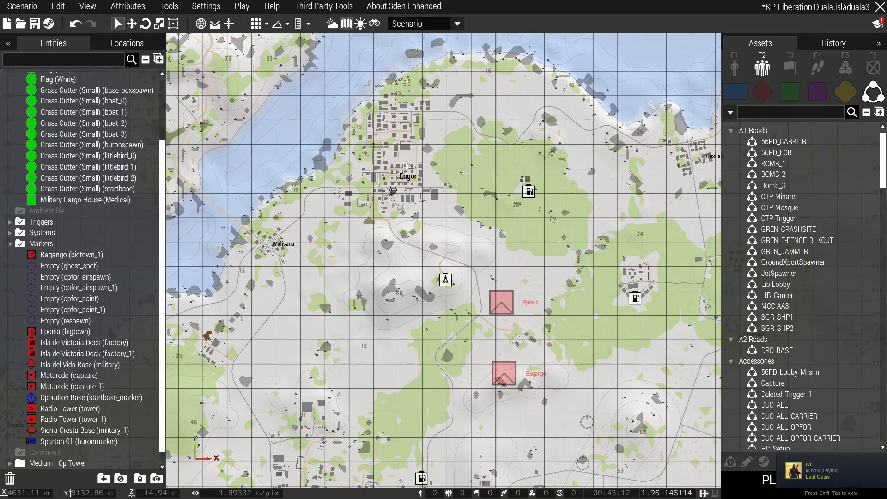
{"action": "scroll", "coordinate": [406, 165], "scroll_direction": "down", "scroll_amount": 3}
{"action": "scroll", "coordinate": [481, 197], "scroll_direction": "up", "scroll_amount": 2}
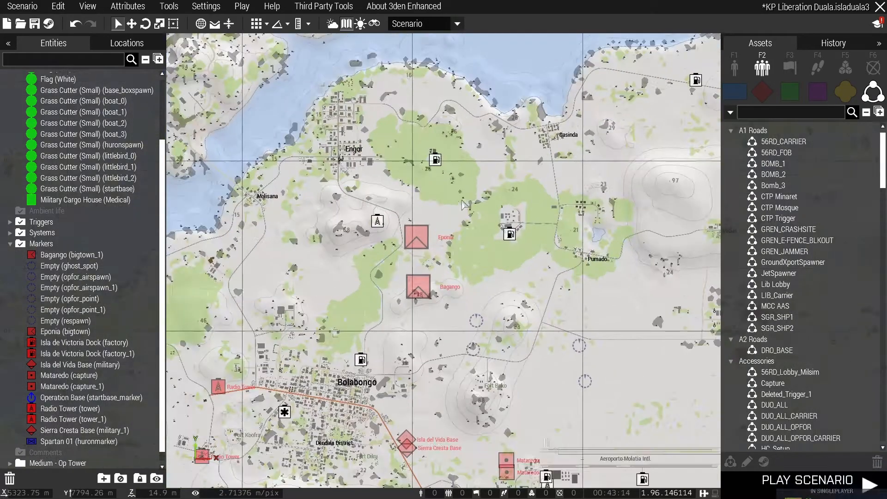
{"action": "scroll", "coordinate": [346, 140], "scroll_direction": "up", "scroll_amount": 3}
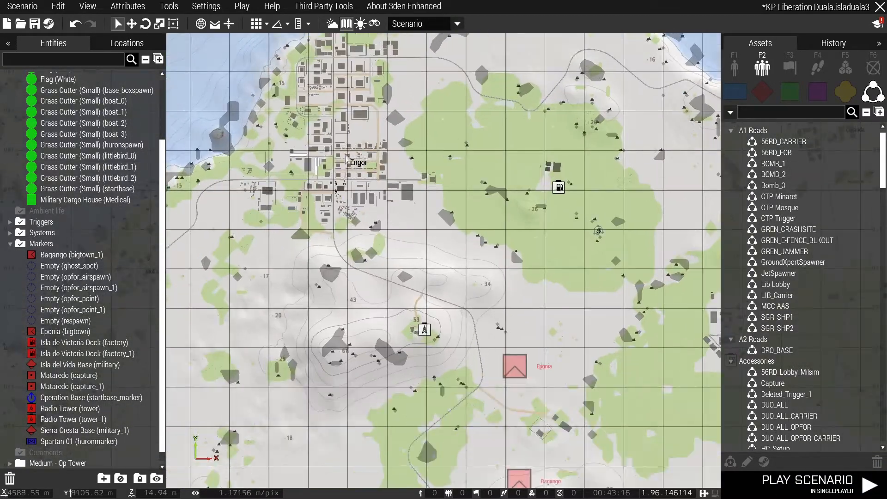
{"action": "scroll", "coordinate": [357, 178], "scroll_direction": "up", "scroll_amount": 3}
{"action": "scroll", "coordinate": [362, 129], "scroll_direction": "down", "scroll_amount": 5}
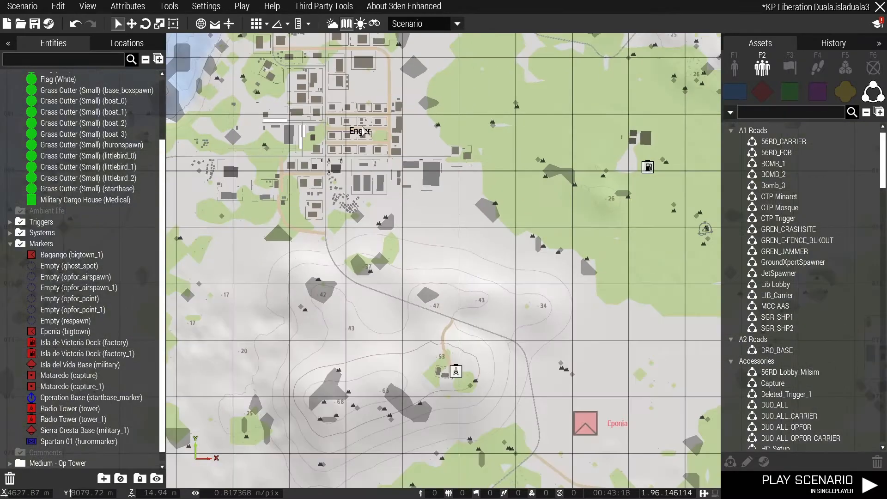
{"action": "scroll", "coordinate": [363, 131], "scroll_direction": "down", "scroll_amount": 2}
{"action": "left_click_drag", "start_coordinate": [432, 216], "coordinate": [351, 120]}
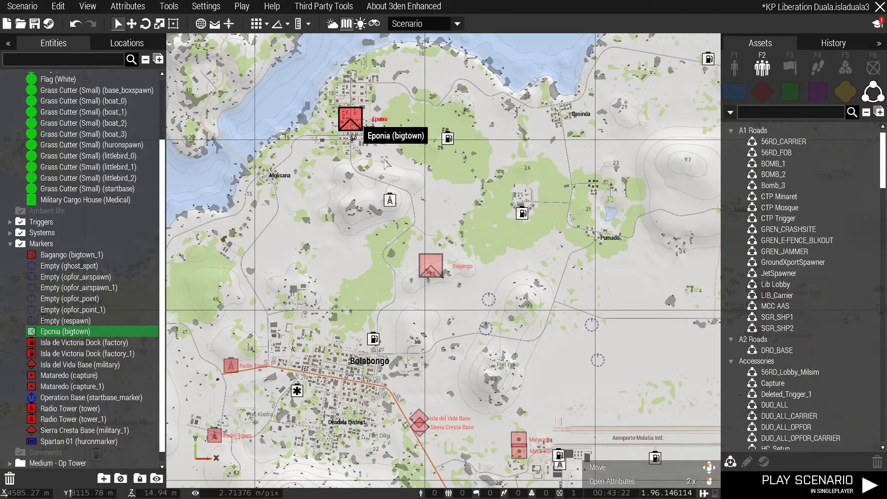
Change the Eponia (bigtown) marker's text to Engor, keeping its variable name, and deselect it
{"action": "double_click", "coordinate": [354, 124]}
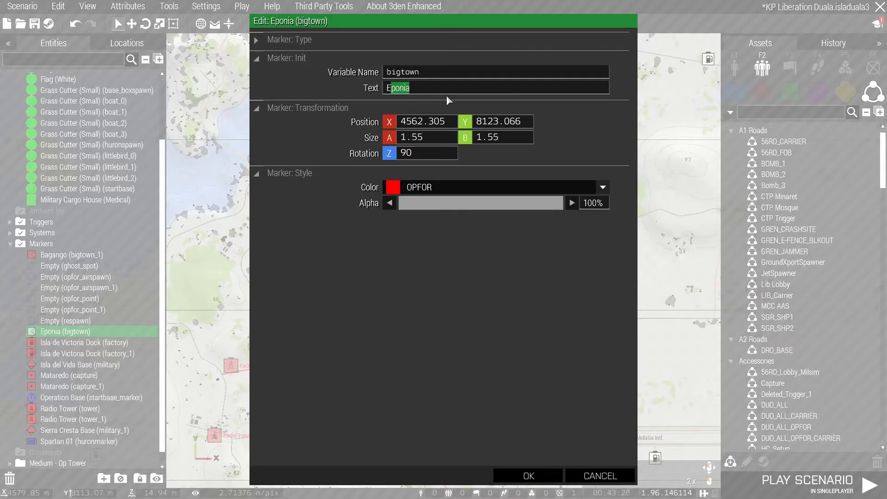
{"action": "left_click", "coordinate": [529, 476]}
{"action": "scroll", "coordinate": [387, 183], "scroll_direction": "up", "scroll_amount": 5}
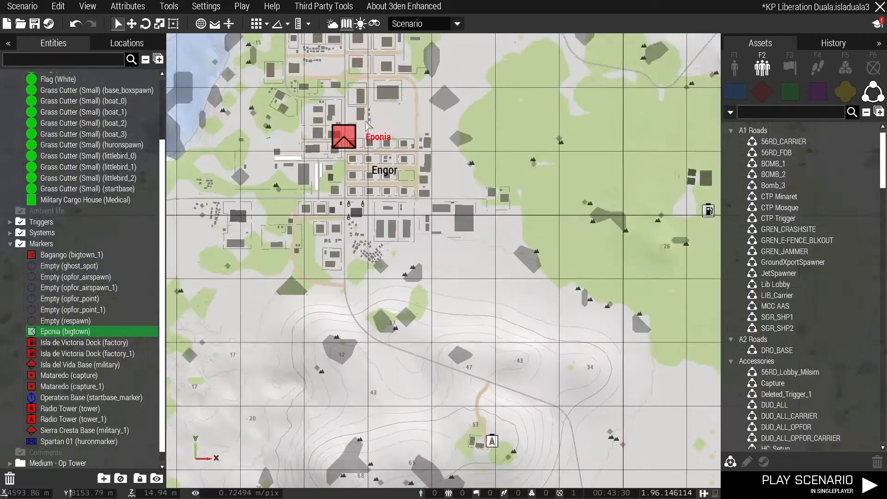
{"action": "double_click", "coordinate": [355, 143]}
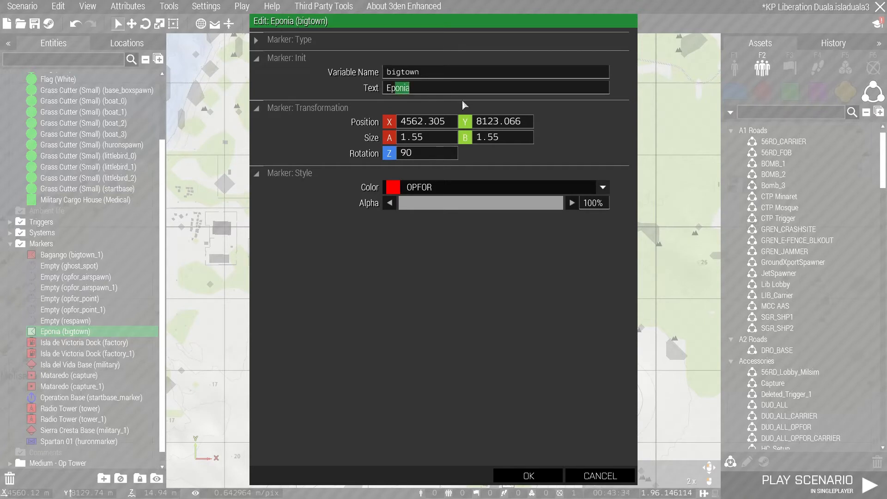
{"action": "key", "text": "BackSpace"}
{"action": "type", "text": "ngor"}
{"action": "key", "text": "Return"}
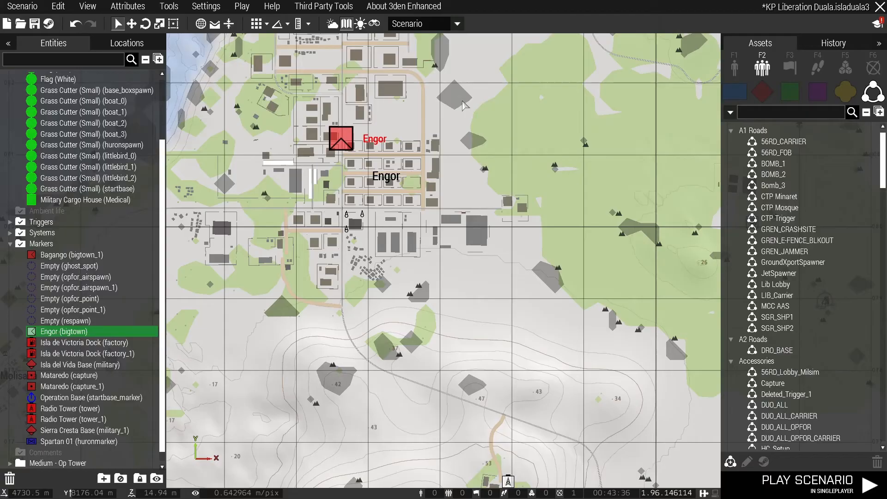
{"action": "scroll", "coordinate": [344, 178], "scroll_direction": "down", "scroll_amount": 5}
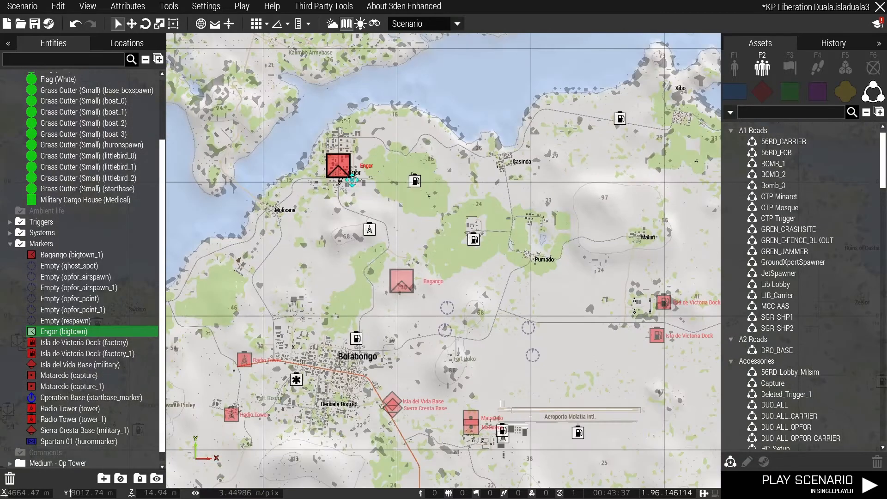
{"action": "left_click", "coordinate": [369, 208]}
Move the Mataredo (capture) marker from the airport onto the village of Molisana, southwest of Engor
{"action": "scroll", "coordinate": [373, 217], "scroll_direction": "down", "scroll_amount": 3}
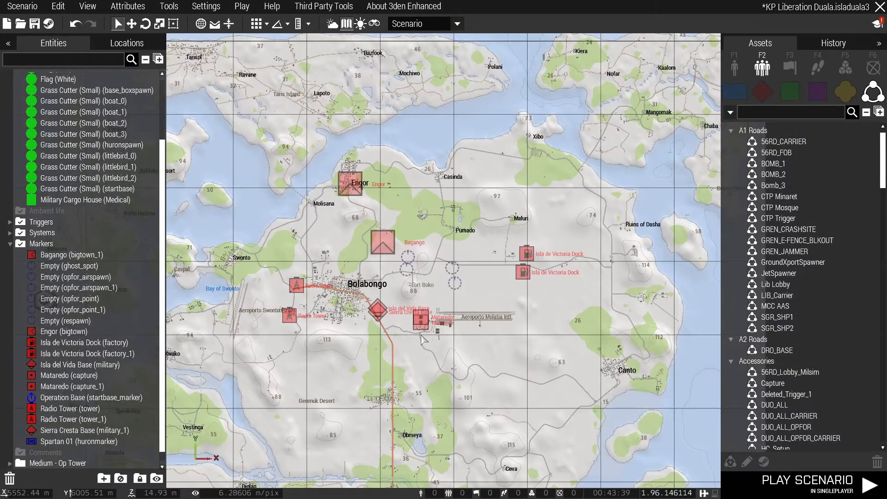
{"action": "scroll", "coordinate": [434, 278], "scroll_direction": "up", "scroll_amount": 2}
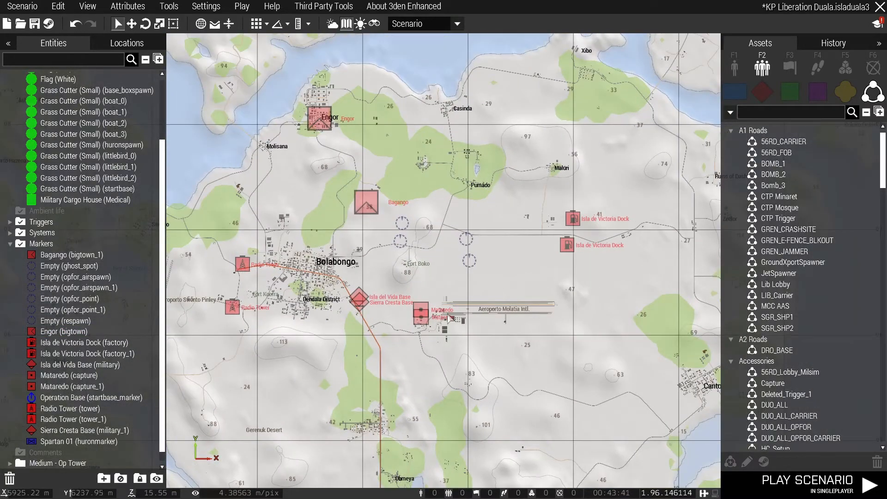
{"action": "left_click_drag", "start_coordinate": [419, 308], "coordinate": [252, 137]}
{"action": "scroll", "coordinate": [262, 147], "scroll_direction": "up", "scroll_amount": 10}
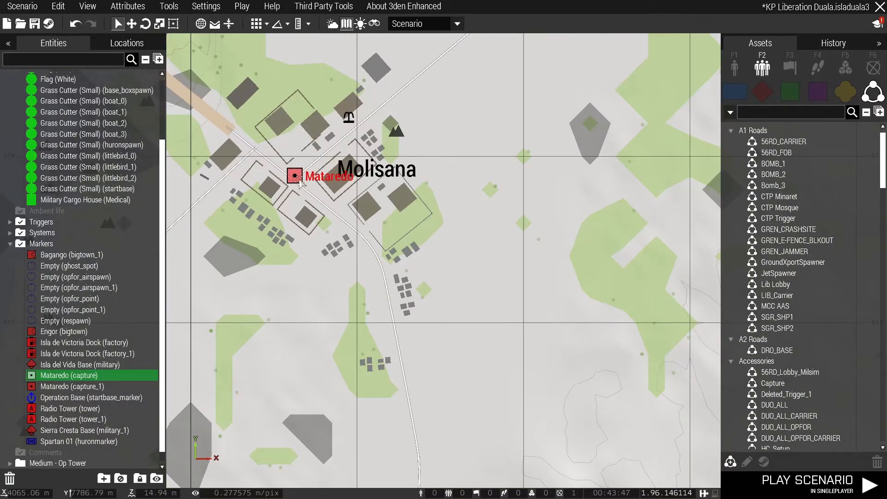
{"action": "scroll", "coordinate": [291, 176], "scroll_direction": "down", "scroll_amount": 2}
{"action": "mouse_move", "coordinate": [291, 178]}
{"action": "left_mouse_down"}
{"action": "mouse_move", "coordinate": [291, 167]}
{"action": "mouse_move", "coordinate": [290, 194]}
{"action": "left_mouse_up"}
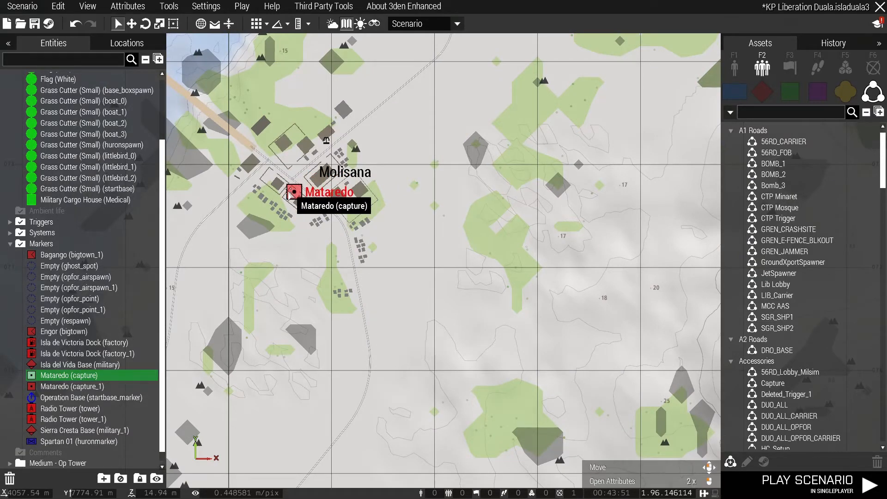
Change the text of the marker placed on the village southwest of Engor to Molisana, spelled as on the map
{"action": "double_click", "coordinate": [288, 190]}
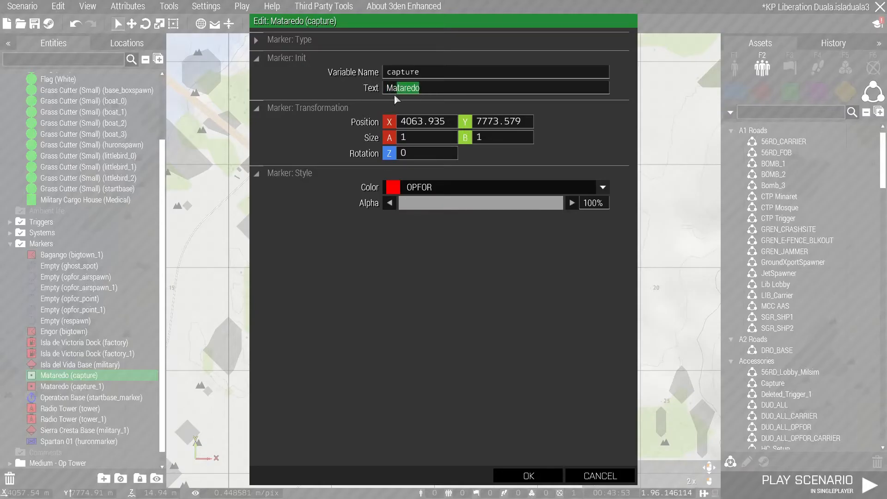
{"action": "type", "text": "Molisina"}
{"action": "key", "text": "Return"}
{"action": "double_click", "coordinate": [294, 193]}
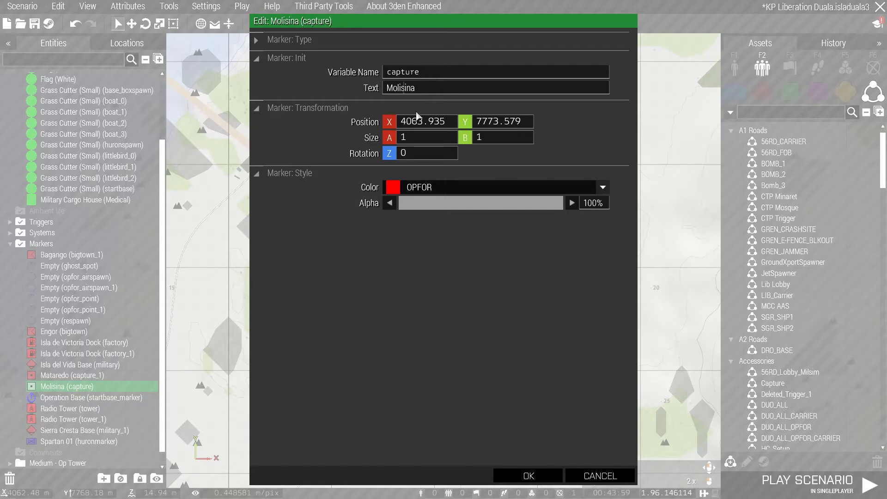
{"action": "left_click", "coordinate": [539, 473]}
{"action": "left_click", "coordinate": [365, 207]}
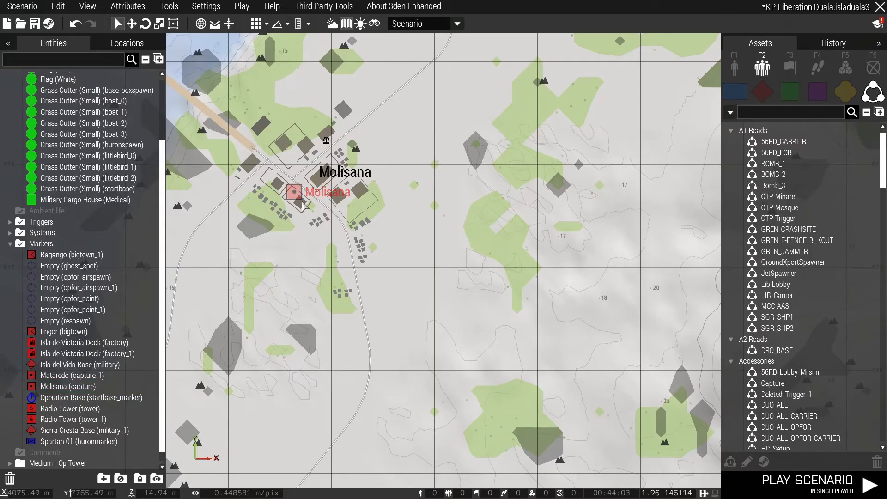
Shift the Engor (bigtown) marker slightly northward among the buildings just north of the town's map label
{"action": "scroll", "coordinate": [303, 204], "scroll_direction": "down", "scroll_amount": 6}
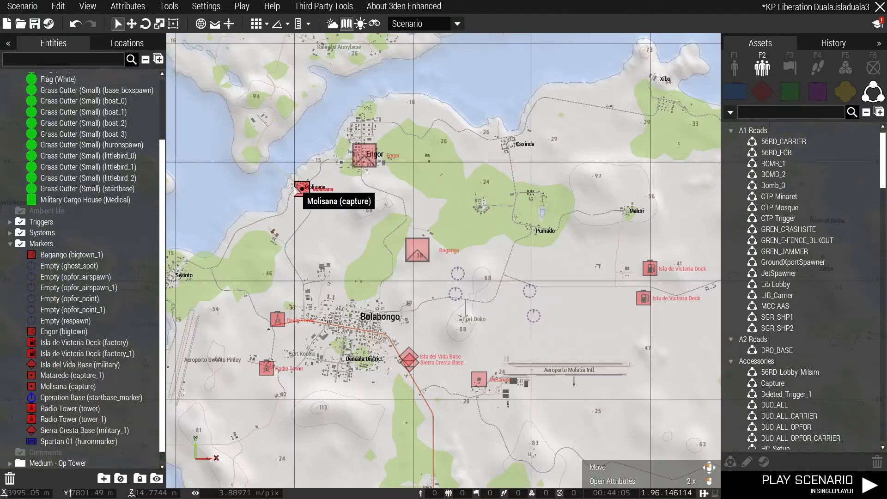
{"action": "scroll", "coordinate": [381, 191], "scroll_direction": "down", "scroll_amount": 2}
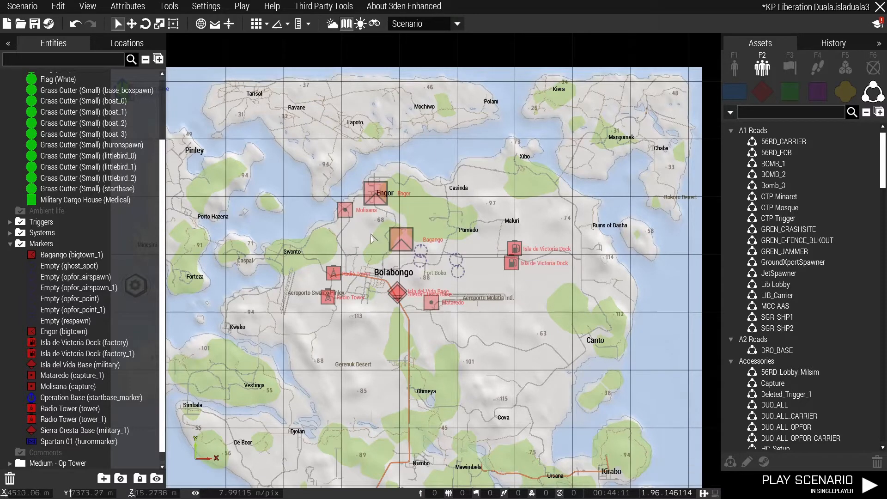
{"action": "scroll", "coordinate": [371, 204], "scroll_direction": "up", "scroll_amount": 3}
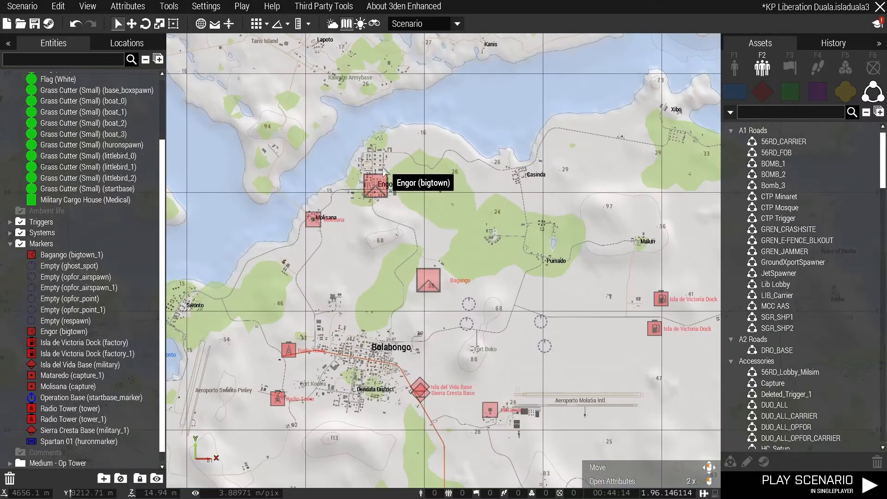
{"action": "scroll", "coordinate": [374, 196], "scroll_direction": "up", "scroll_amount": 2}
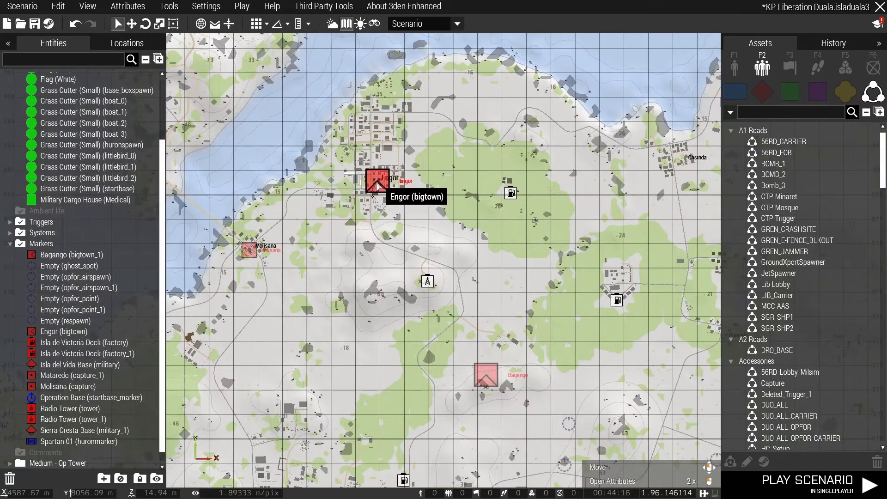
{"action": "scroll", "coordinate": [374, 196], "scroll_direction": "up", "scroll_amount": 2}
{"action": "left_click", "coordinate": [383, 132]}
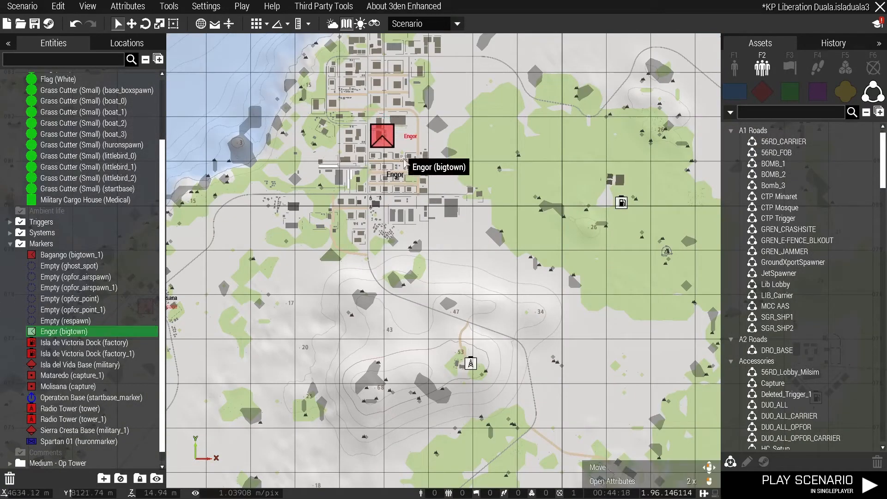
{"action": "scroll", "coordinate": [387, 166], "scroll_direction": "down", "scroll_amount": 2}
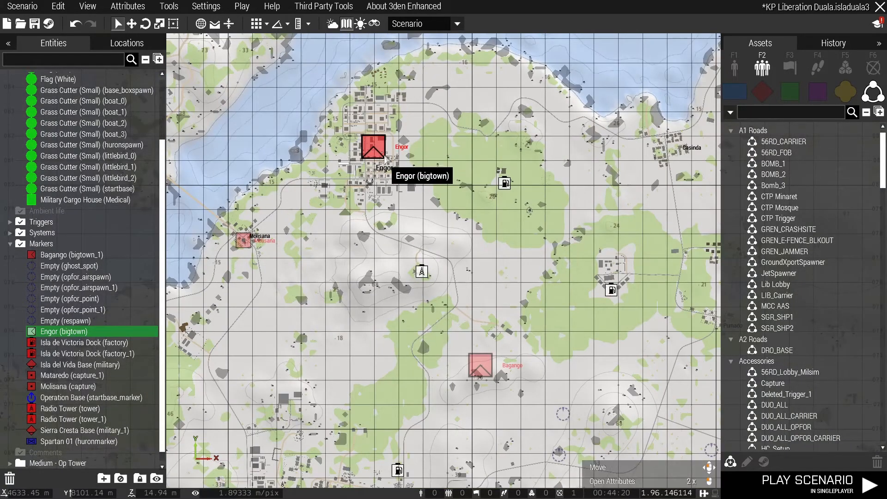
{"action": "scroll", "coordinate": [387, 166], "scroll_direction": "up", "scroll_amount": 2}
{"action": "mouse_move", "coordinate": [356, 158]}
{"action": "left_mouse_down"}
{"action": "mouse_move", "coordinate": [361, 144]}
{"action": "mouse_move", "coordinate": [354, 161]}
{"action": "left_mouse_up"}
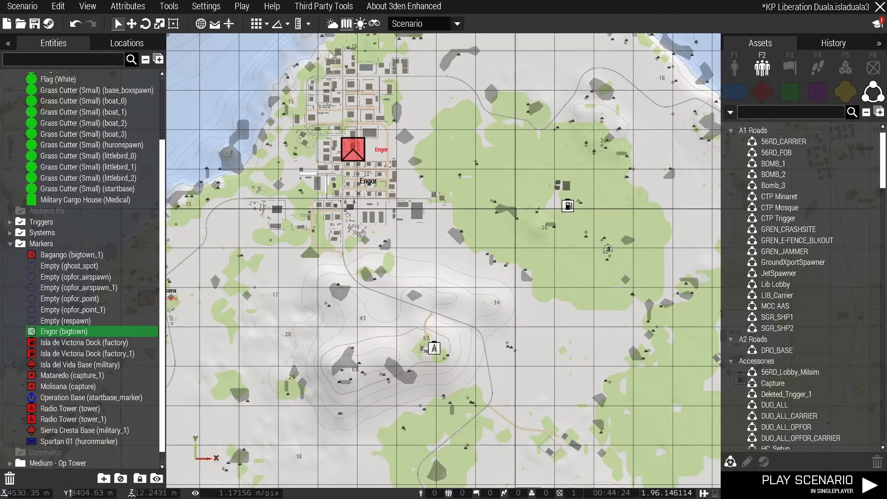
{"action": "scroll", "coordinate": [366, 195], "scroll_direction": "up", "scroll_amount": 5}
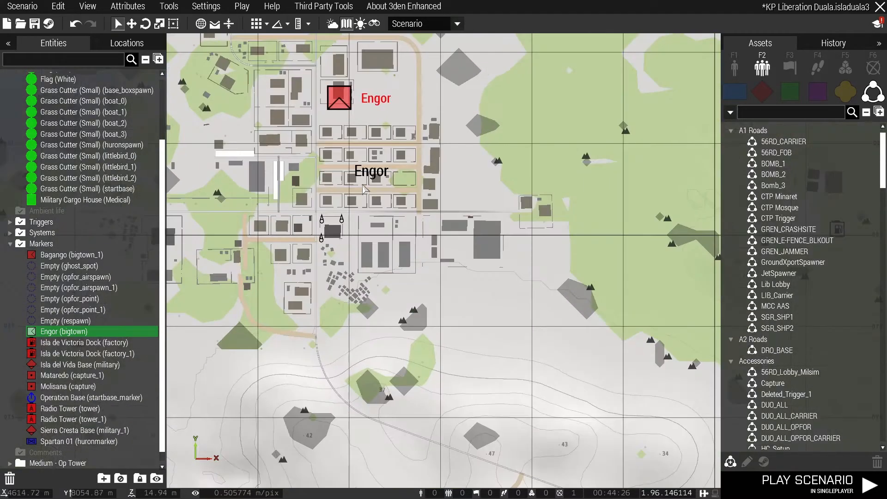
Nudge the Molisana (capture) marker slightly north onto the road in the middle of the village
{"action": "scroll", "coordinate": [351, 194], "scroll_direction": "down", "scroll_amount": 8}
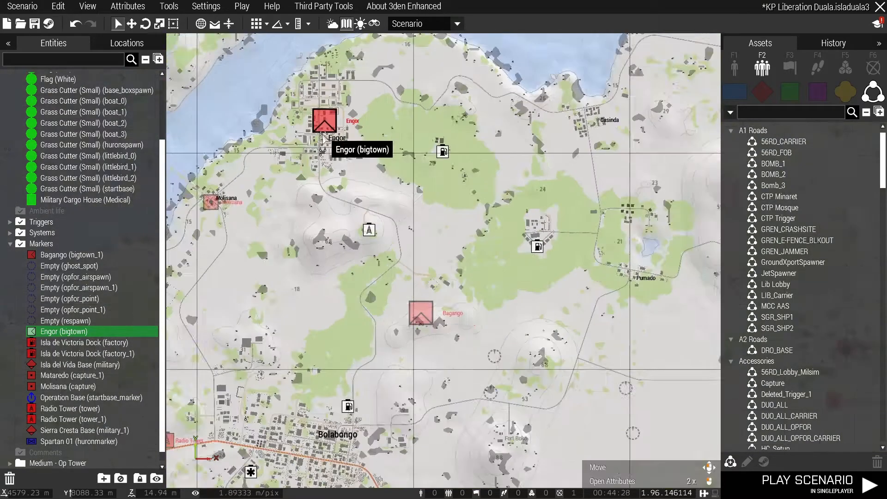
{"action": "scroll", "coordinate": [256, 209], "scroll_direction": "up", "scroll_amount": 7}
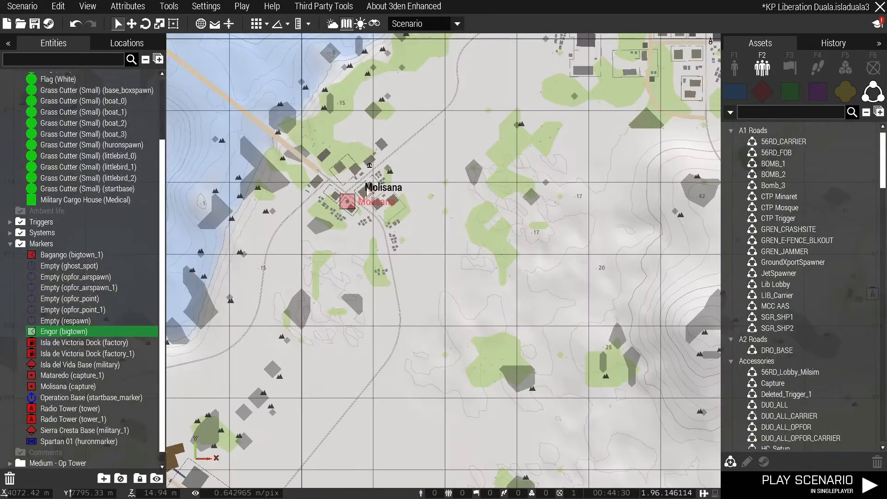
{"action": "left_click_drag", "start_coordinate": [416, 205], "coordinate": [416, 183]}
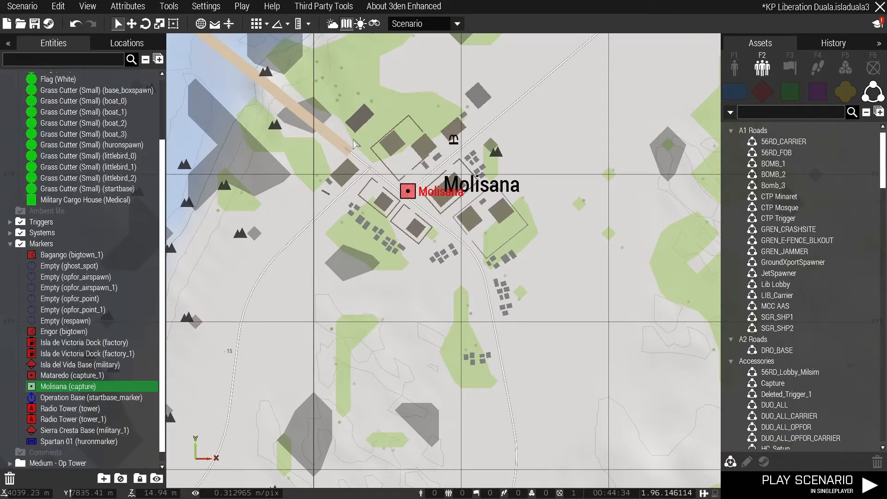
{"action": "scroll", "coordinate": [372, 175], "scroll_direction": "down", "scroll_amount": 5}
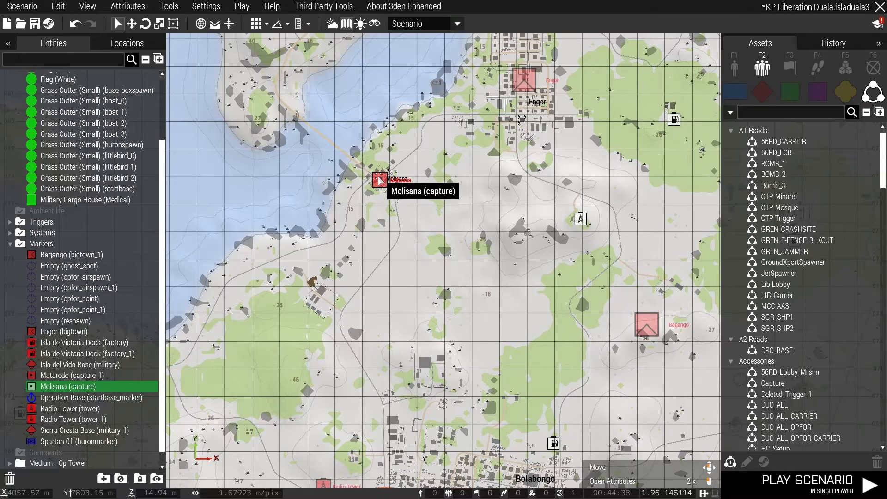
Move the Bagango (bigtown_1) marker from the open ground north of Fort Boko into the centre of Bolabongo
{"action": "left_click", "coordinate": [378, 225]}
{"action": "scroll", "coordinate": [298, 203], "scroll_direction": "down", "scroll_amount": 3}
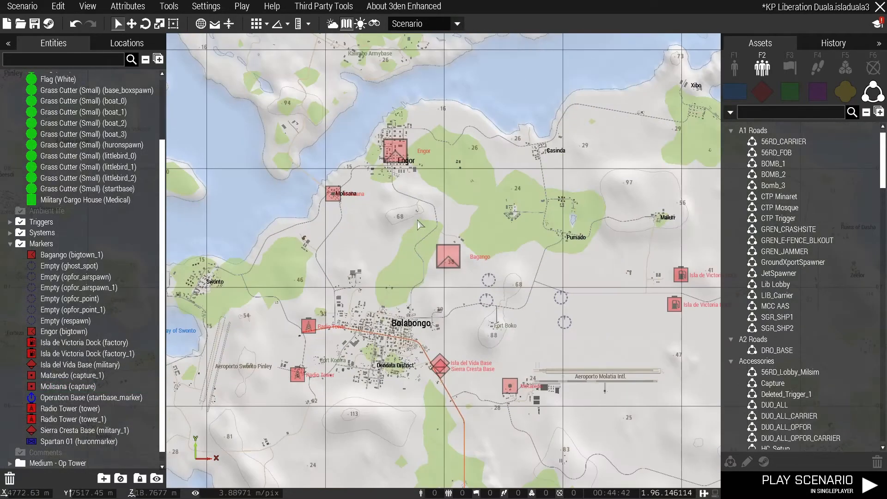
{"action": "right_click_drag", "start_coordinate": [435, 208], "coordinate": [436, 133]}
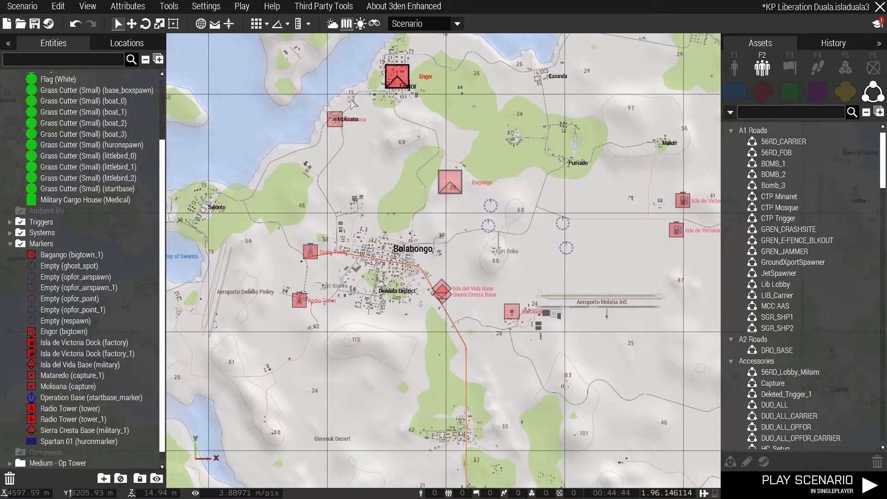
{"action": "scroll", "coordinate": [461, 184], "scroll_direction": "up", "scroll_amount": 2}
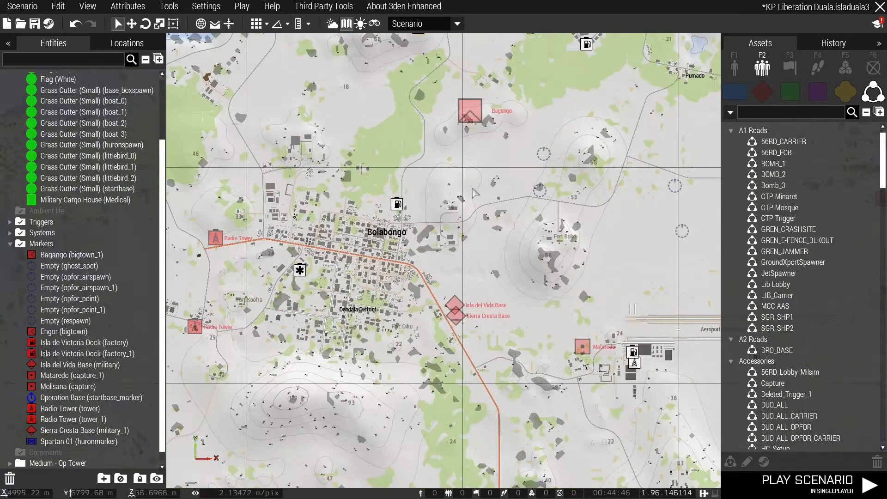
{"action": "mouse_move", "coordinate": [464, 114]}
{"action": "left_mouse_down"}
{"action": "mouse_move", "coordinate": [451, 146]}
{"action": "mouse_move", "coordinate": [347, 267]}
{"action": "left_mouse_up"}
{"action": "scroll", "coordinate": [348, 267], "scroll_direction": "up", "scroll_amount": 2}
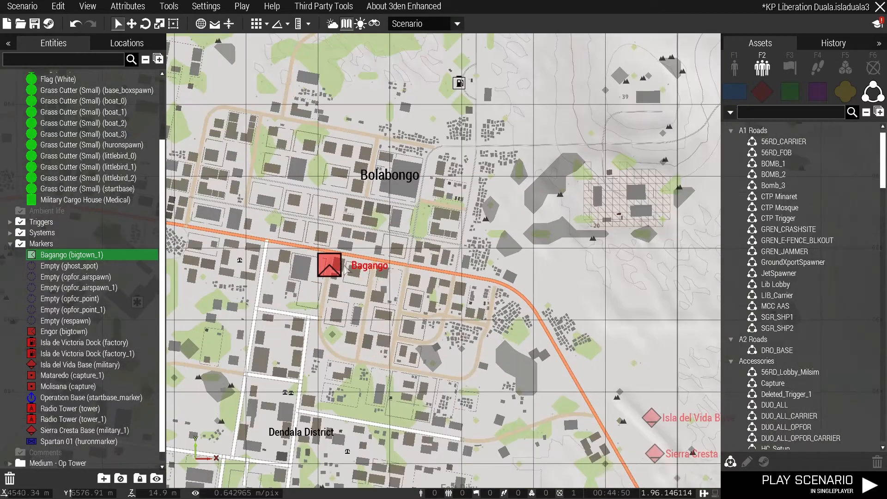
Check the variable name and text of the Bagango marker in its attributes, leaving them as they are
{"action": "double_click", "coordinate": [339, 264]}
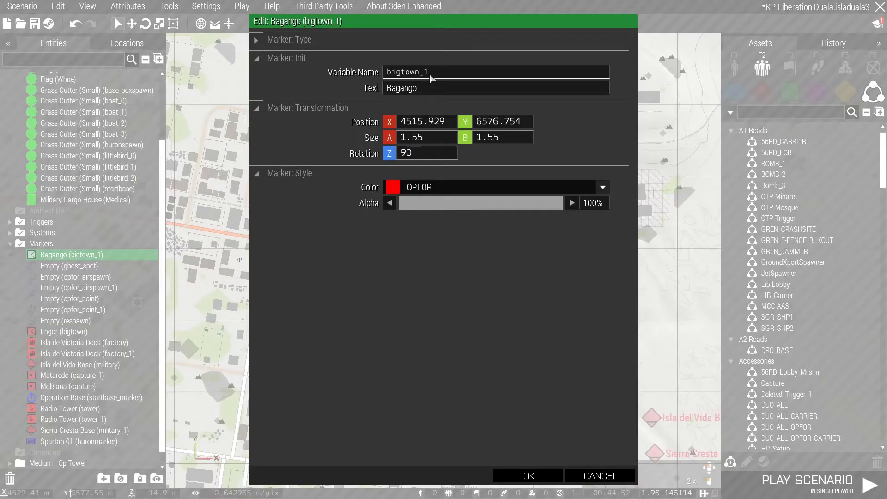
{"action": "left_click_drag", "start_coordinate": [430, 90], "coordinate": [400, 95]}
{"action": "key", "text": "Escape"}
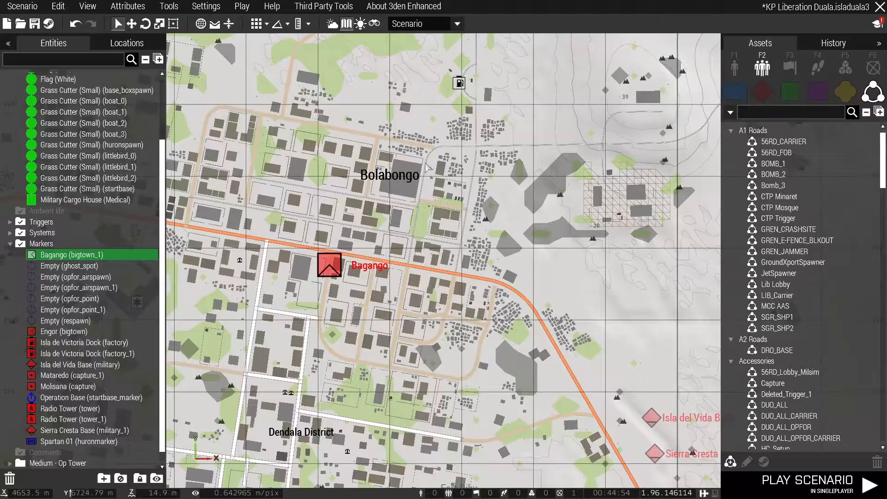
{"action": "double_click", "coordinate": [329, 263]}
{"action": "key", "text": "Escape"}
{"action": "left_click", "coordinate": [375, 210]}
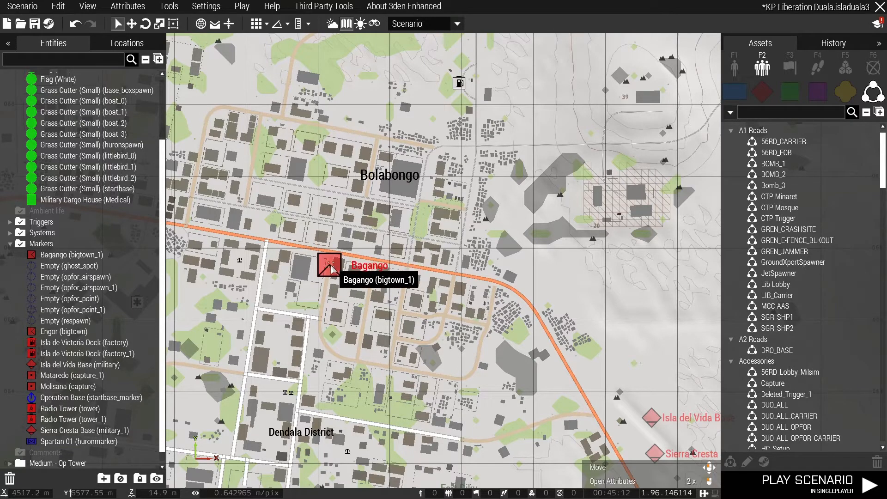
Shift the Bagango (bigtown_1) marker slightly south, just below the main road between the Bolabongo and Dendala District labels
{"action": "scroll", "coordinate": [330, 268], "scroll_direction": "down", "scroll_amount": 10}
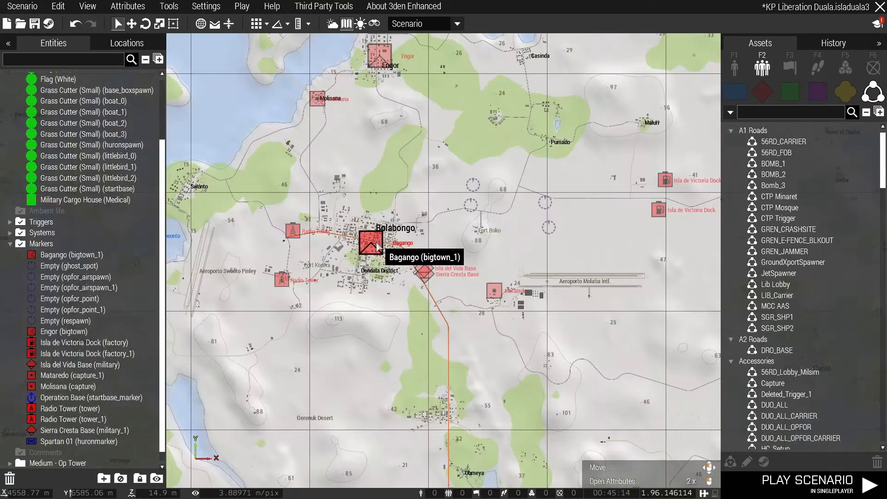
{"action": "scroll", "coordinate": [397, 235], "scroll_direction": "up", "scroll_amount": 6}
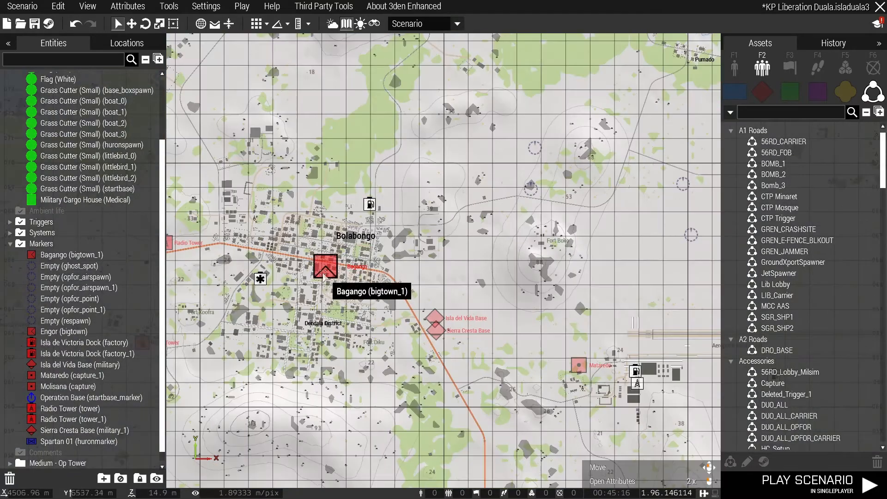
{"action": "left_click", "coordinate": [323, 270]}
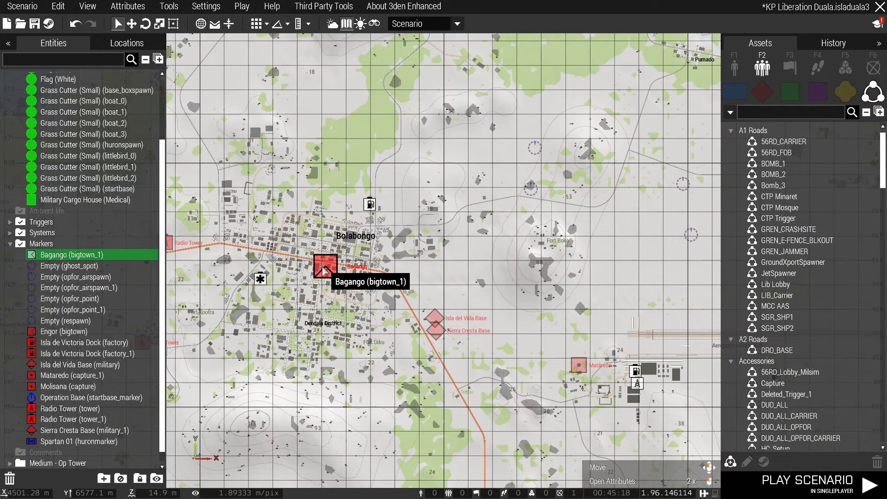
{"action": "mouse_move", "coordinate": [324, 271]}
{"action": "left_mouse_down"}
{"action": "mouse_move", "coordinate": [314, 276]}
{"action": "mouse_move", "coordinate": [337, 286]}
{"action": "left_mouse_up"}
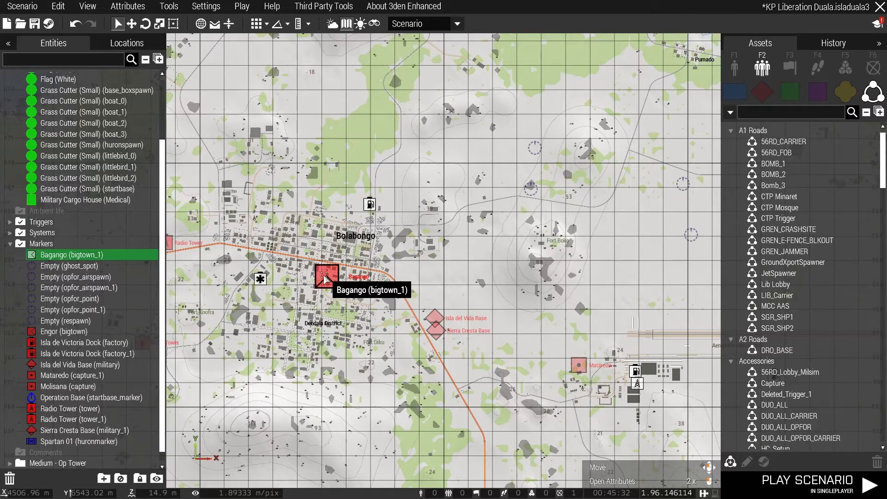
Paste a copy of the Bagango bigtown marker onto the town of Camara in the southwest of the map
{"action": "left_click", "coordinate": [363, 180]}
{"action": "scroll", "coordinate": [363, 180], "scroll_direction": "down", "scroll_amount": 5}
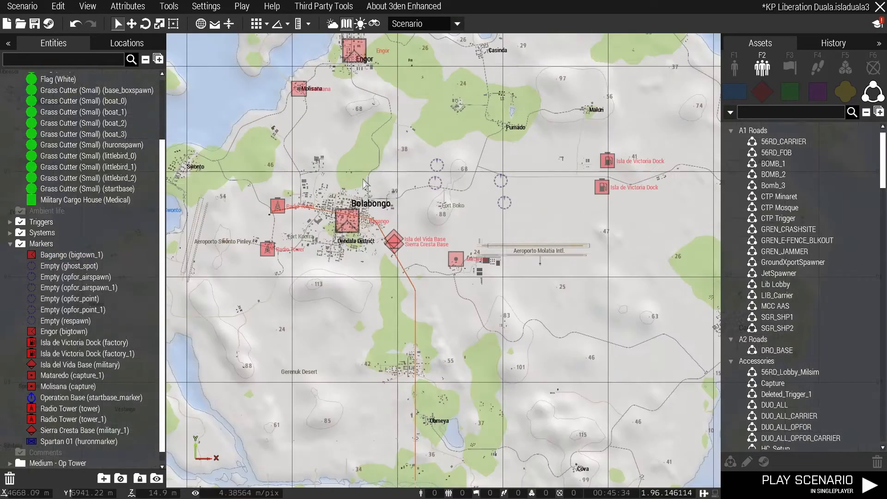
{"action": "right_click_drag", "start_coordinate": [376, 374], "coordinate": [402, 210]}
{"action": "scroll", "coordinate": [411, 262], "scroll_direction": "down", "scroll_amount": 1}
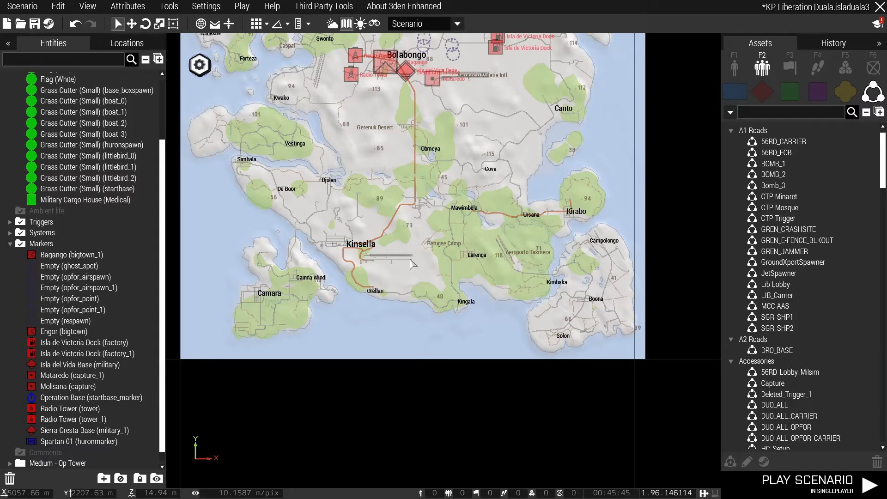
{"action": "scroll", "coordinate": [266, 298], "scroll_direction": "up", "scroll_amount": 8}
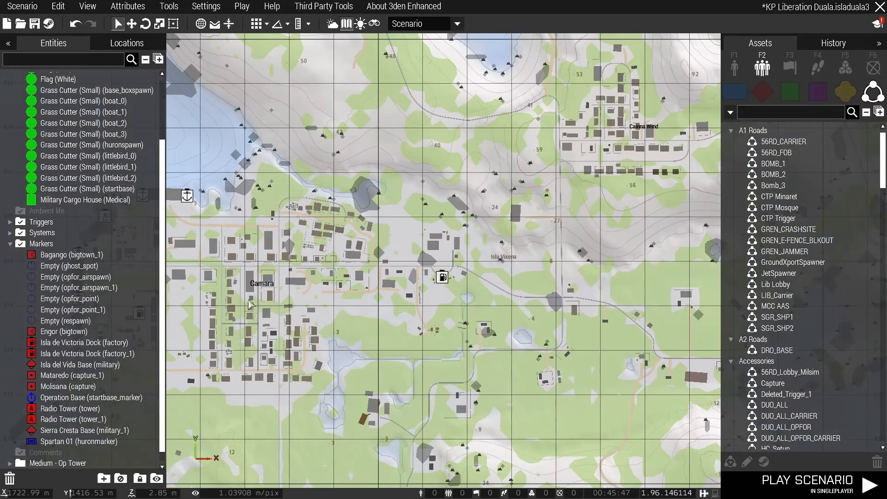
{"action": "key", "text": "ctrl+v"}
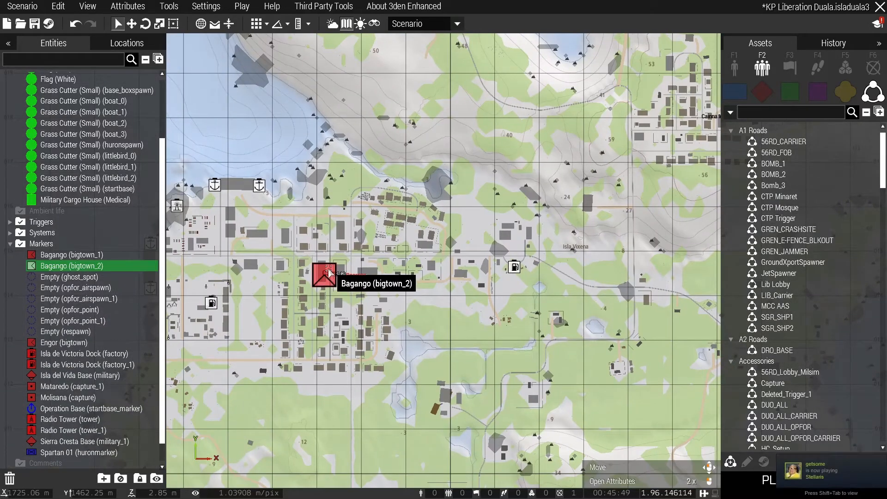
Paste another copy of the Bagango bigtown marker onto the town of Kirabo in the southeast of the map
{"action": "scroll", "coordinate": [329, 273], "scroll_direction": "down", "scroll_amount": 6}
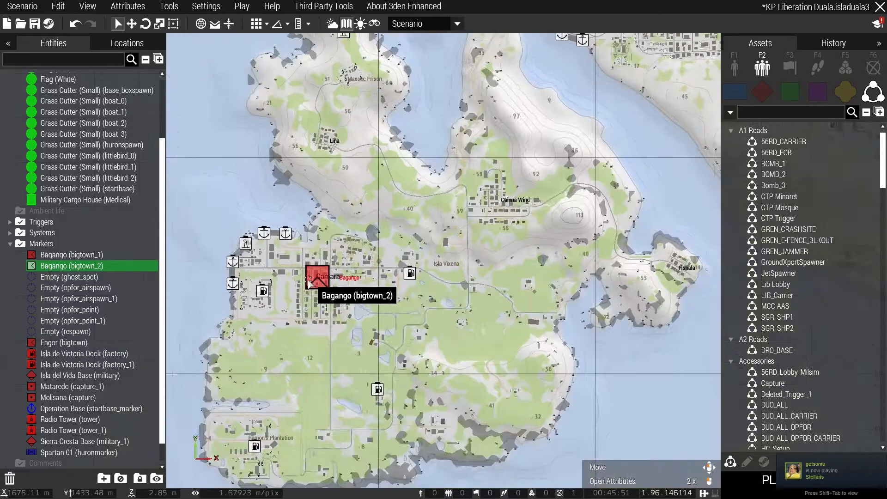
{"action": "scroll", "coordinate": [456, 286], "scroll_direction": "up", "scroll_amount": 6}
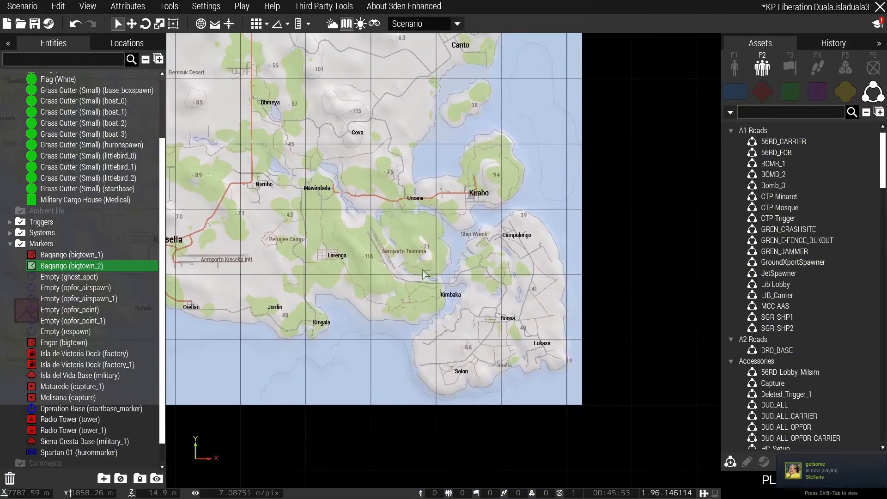
{"action": "scroll", "coordinate": [455, 286], "scroll_direction": "up", "scroll_amount": 4}
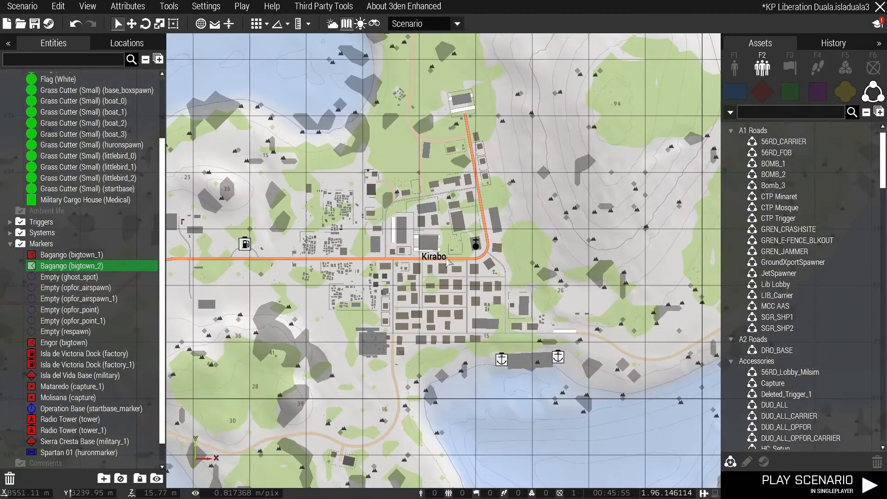
{"action": "key", "text": "ctrl+v"}
Paste four copies of the empty opfor_point_1 marker around the woods west of Pumado
{"action": "scroll", "coordinate": [420, 267], "scroll_direction": "down", "scroll_amount": 8}
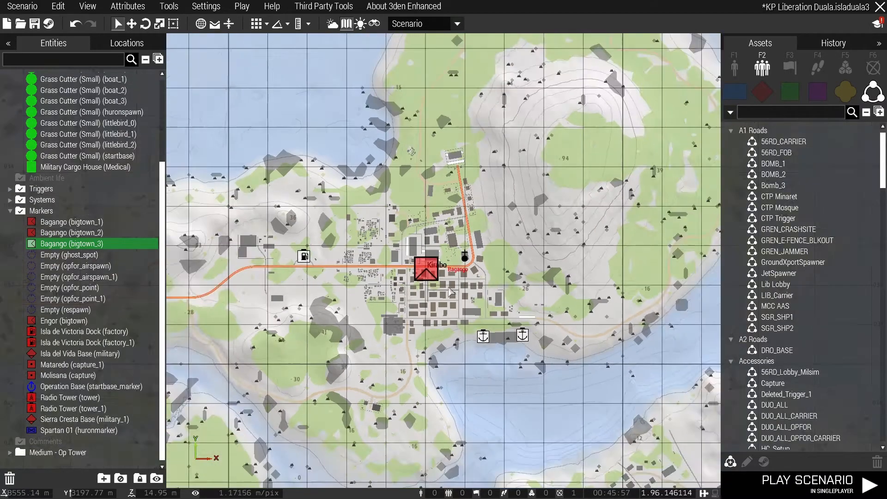
{"action": "scroll", "coordinate": [381, 252], "scroll_direction": "up", "scroll_amount": 4}
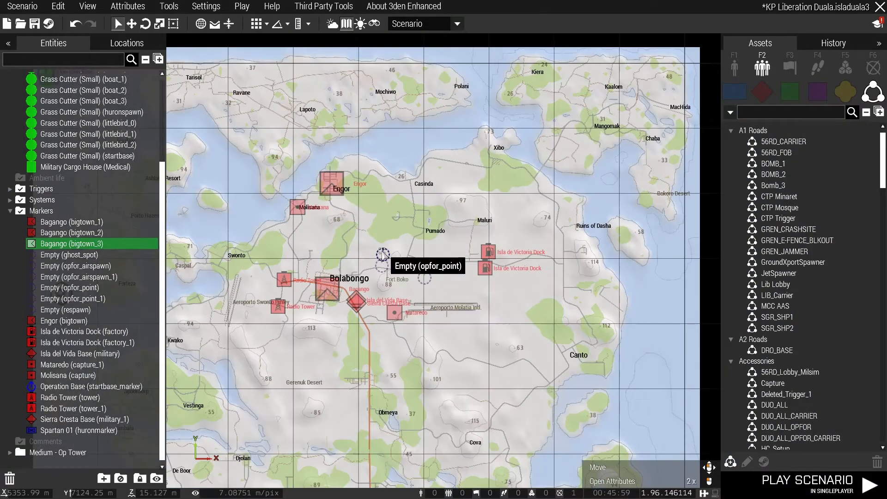
{"action": "left_click", "coordinate": [382, 278]}
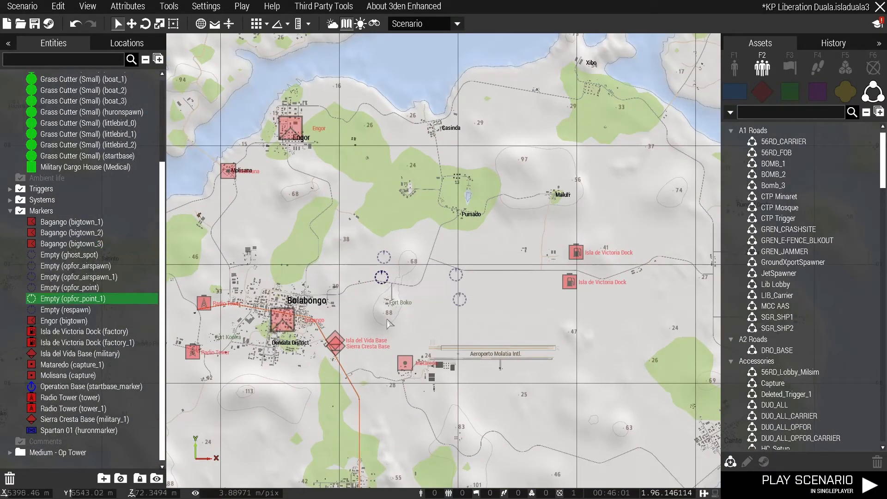
{"action": "left_click", "coordinate": [384, 258]}
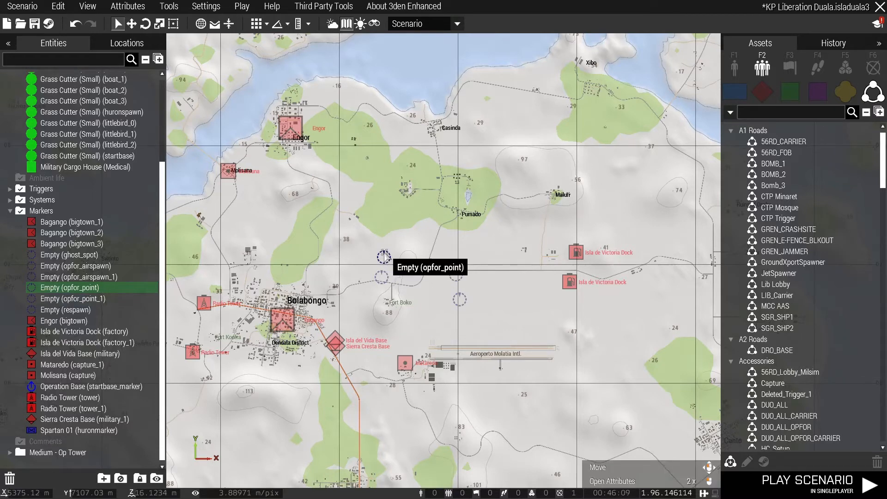
{"action": "left_click", "coordinate": [382, 277]}
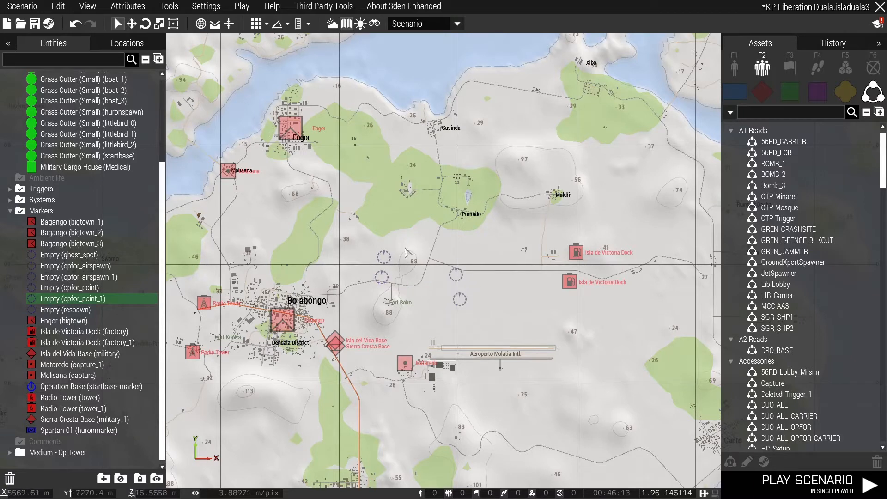
{"action": "key", "text": "ctrl+v"}
{"action": "key", "text": "ctrl+v"}
{"action": "key", "text": "ctrl+v"}
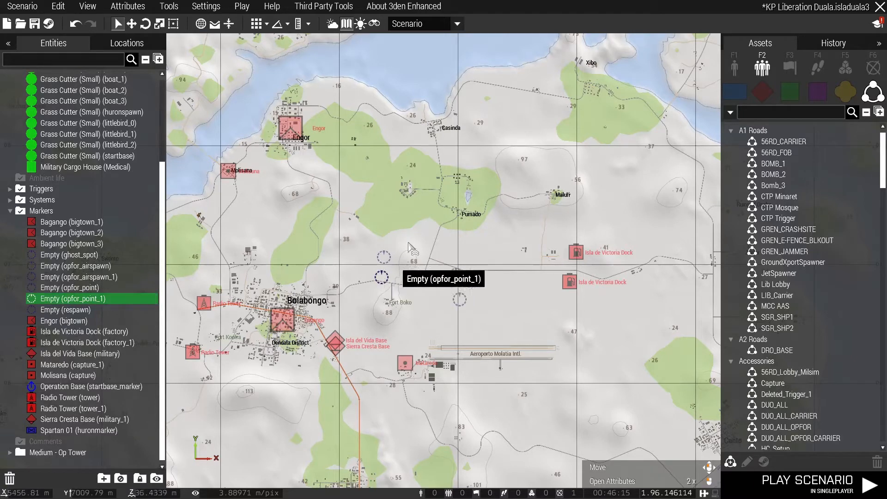
{"action": "key", "text": "ctrl+v"}
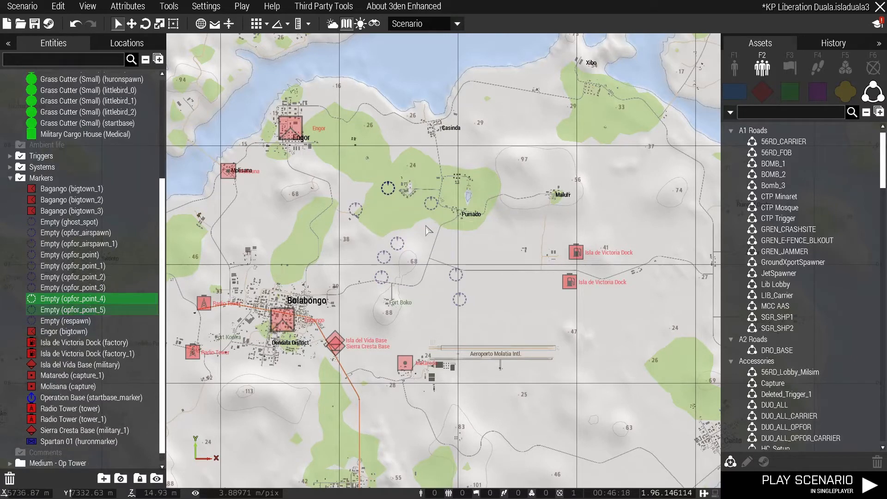
Gather the four copied opfor_point markers west of Pumado and delete them together
{"action": "mouse_move", "coordinate": [397, 240]}
{"action": "left_mouse_down"}
{"action": "mouse_move", "coordinate": [396, 217]}
{"action": "mouse_move", "coordinate": [378, 206]}
{"action": "left_mouse_up"}
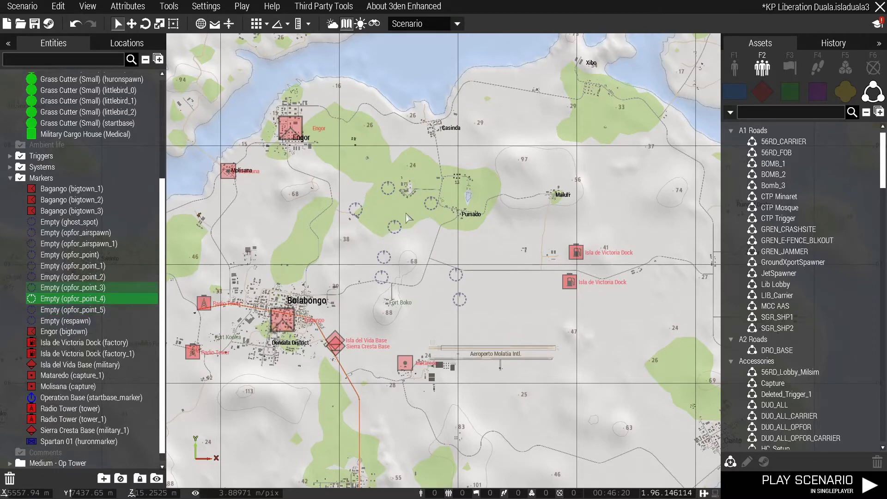
{"action": "scroll", "coordinate": [378, 206], "scroll_direction": "up", "scroll_amount": 3}
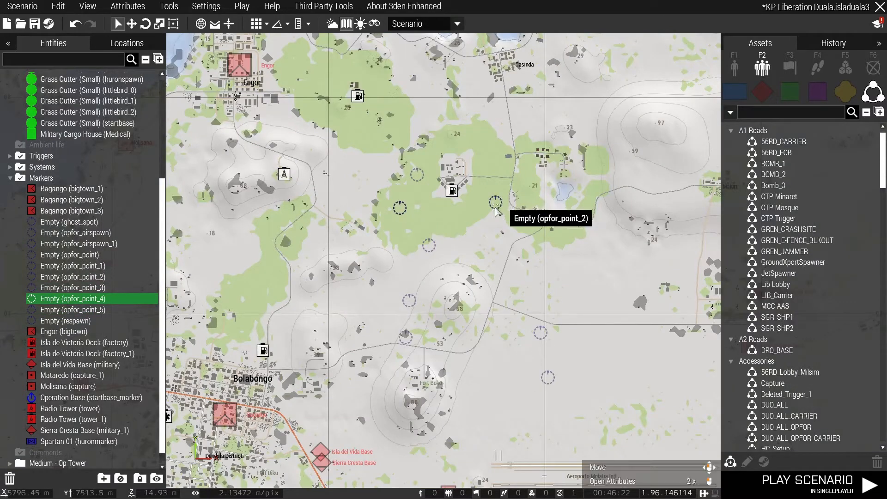
{"action": "left_click_drag", "start_coordinate": [495, 202], "coordinate": [434, 206]}
{"action": "left_click_drag", "start_coordinate": [483, 161], "coordinate": [361, 272]}
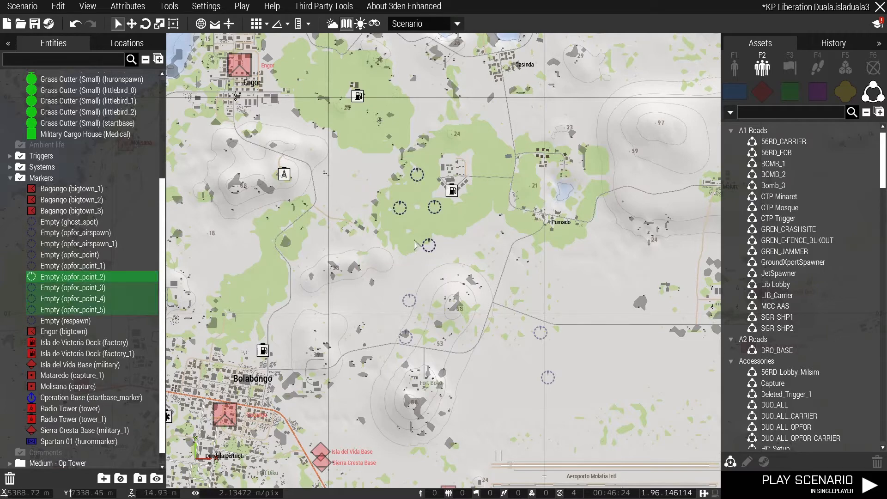
{"action": "key", "text": "Delete"}
Move the Sierra Cresta Base (military_1) marker slightly south onto the main road southeast of Bolabongo, apart from the Isla del Vida Base marker
{"action": "scroll", "coordinate": [389, 261], "scroll_direction": "down", "scroll_amount": 3}
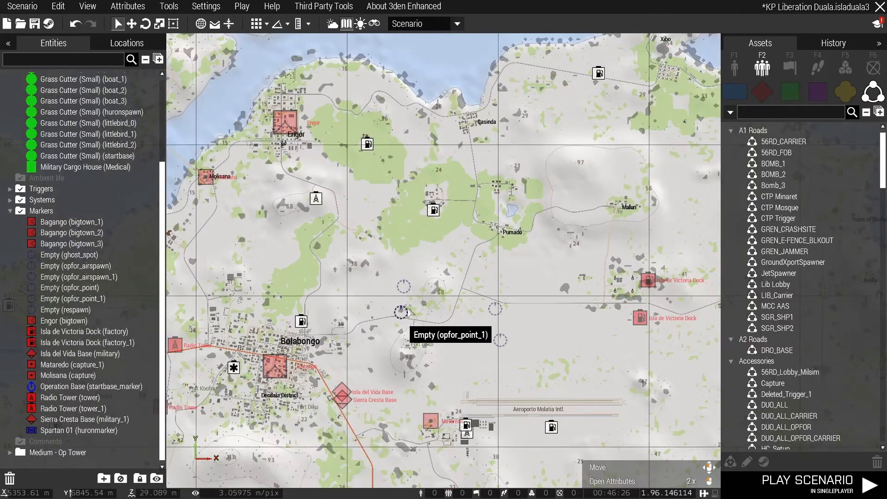
{"action": "scroll", "coordinate": [430, 263], "scroll_direction": "down", "scroll_amount": 1}
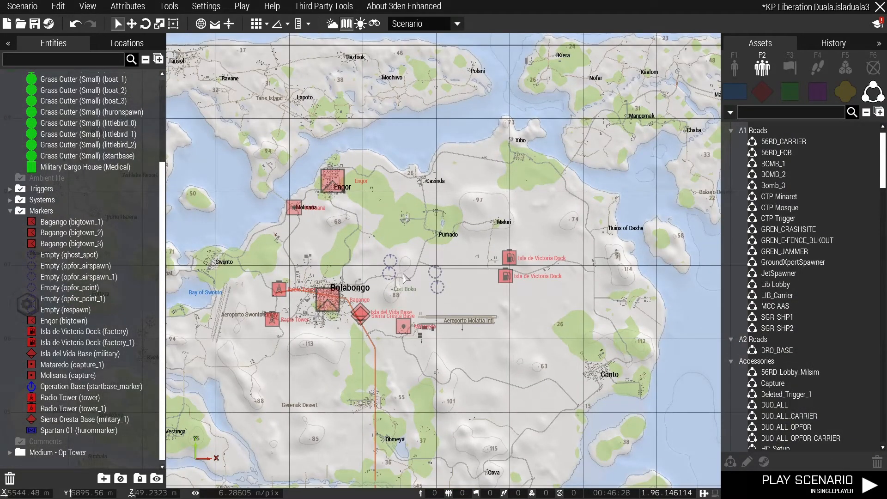
{"action": "scroll", "coordinate": [399, 291], "scroll_direction": "down", "scroll_amount": 2}
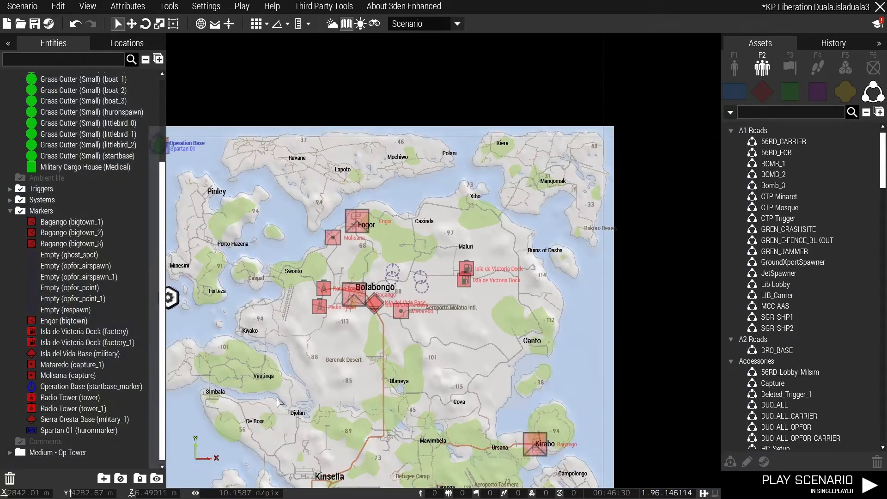
{"action": "scroll", "coordinate": [279, 401], "scroll_direction": "up", "scroll_amount": 5}
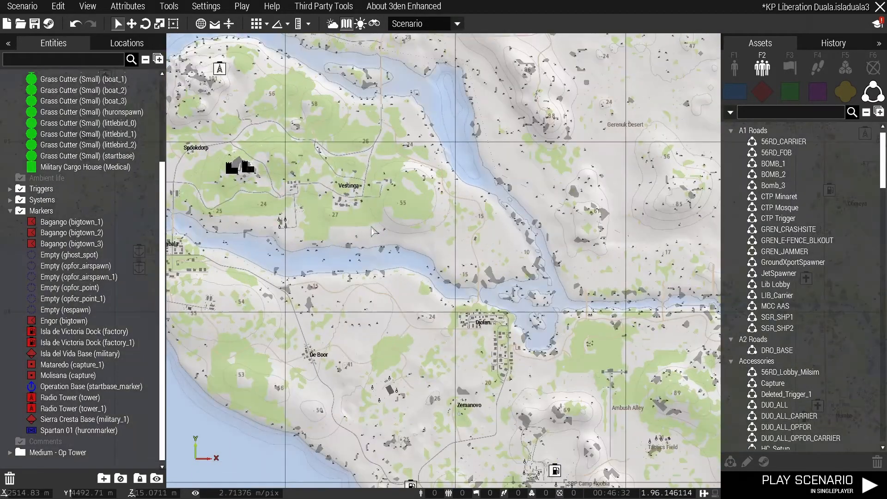
{"action": "scroll", "coordinate": [348, 212], "scroll_direction": "down", "scroll_amount": 2}
{"action": "right_click_drag", "start_coordinate": [493, 76], "coordinate": [391, 207]}
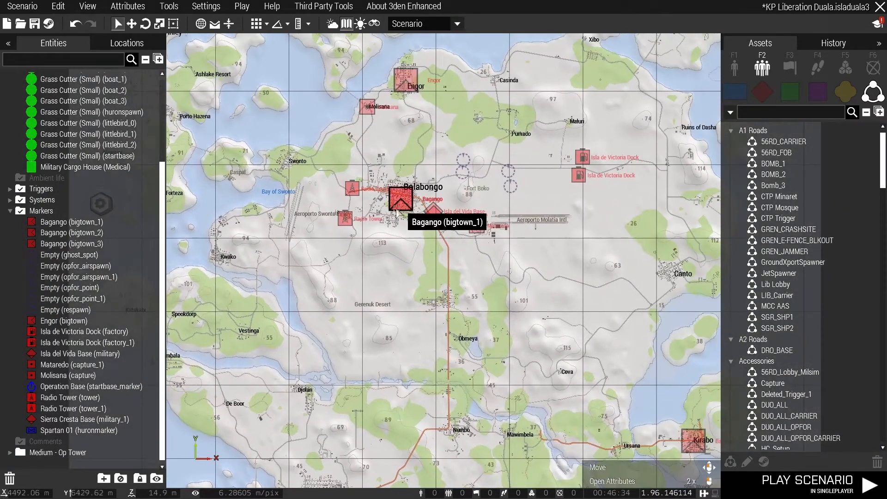
{"action": "scroll", "coordinate": [375, 212], "scroll_direction": "up", "scroll_amount": 1}
{"action": "scroll", "coordinate": [472, 221], "scroll_direction": "up", "scroll_amount": 4}
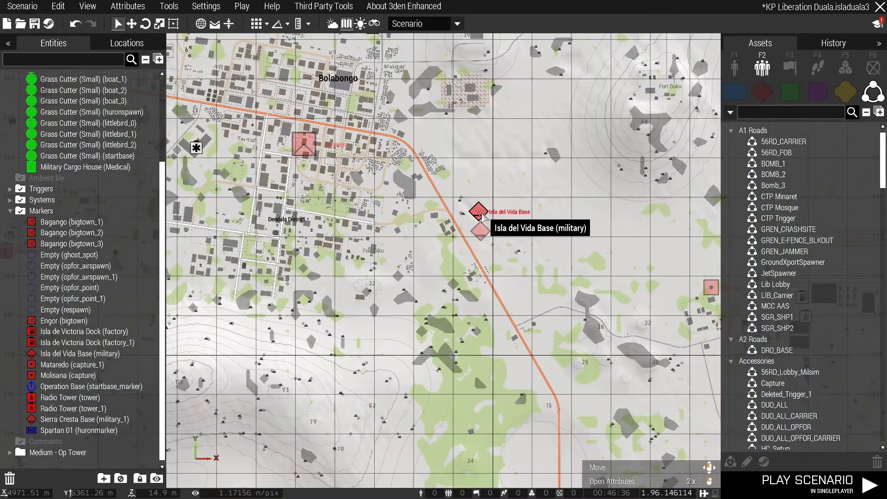
{"action": "left_click_drag", "start_coordinate": [478, 229], "coordinate": [489, 270]}
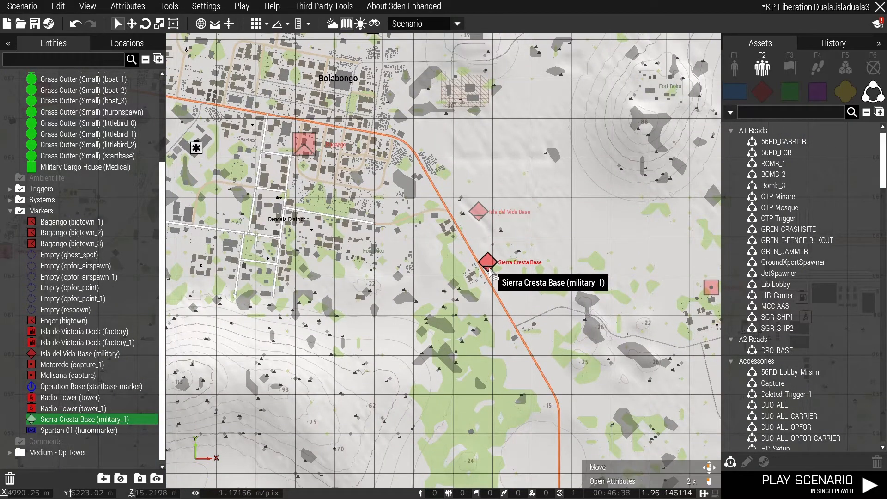
Paste a copy of the Sierra Cresta Base marker onto the fortress site between Spookdorp and Vestinga on the western island
{"action": "scroll", "coordinate": [489, 270], "scroll_direction": "down", "scroll_amount": 5}
{"action": "scroll", "coordinate": [296, 359], "scroll_direction": "up", "scroll_amount": 7}
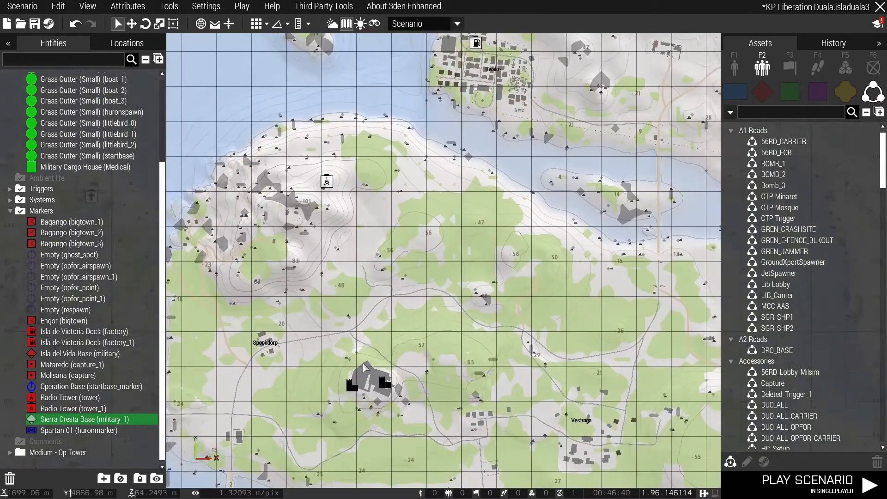
{"action": "scroll", "coordinate": [411, 280], "scroll_direction": "down", "scroll_amount": 3}
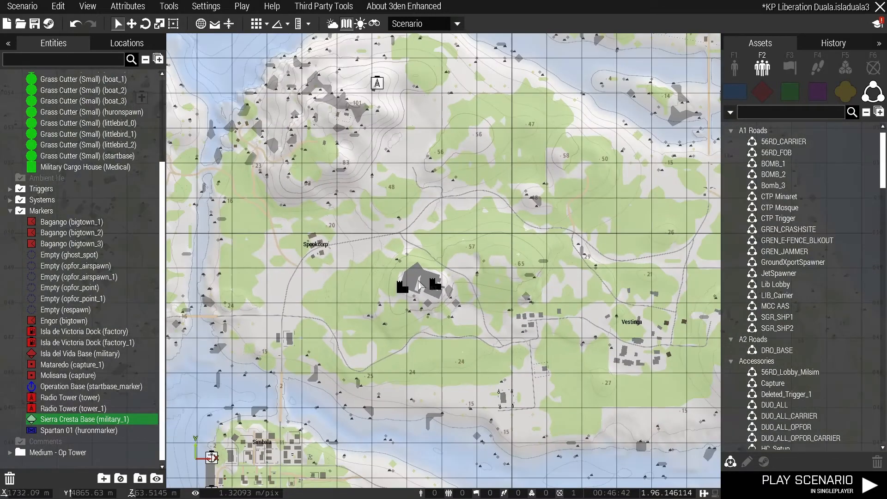
{"action": "key", "text": "ctrl+v"}
{"action": "scroll", "coordinate": [418, 284], "scroll_direction": "up", "scroll_amount": 3}
{"action": "scroll", "coordinate": [418, 283], "scroll_direction": "down", "scroll_amount": 2}
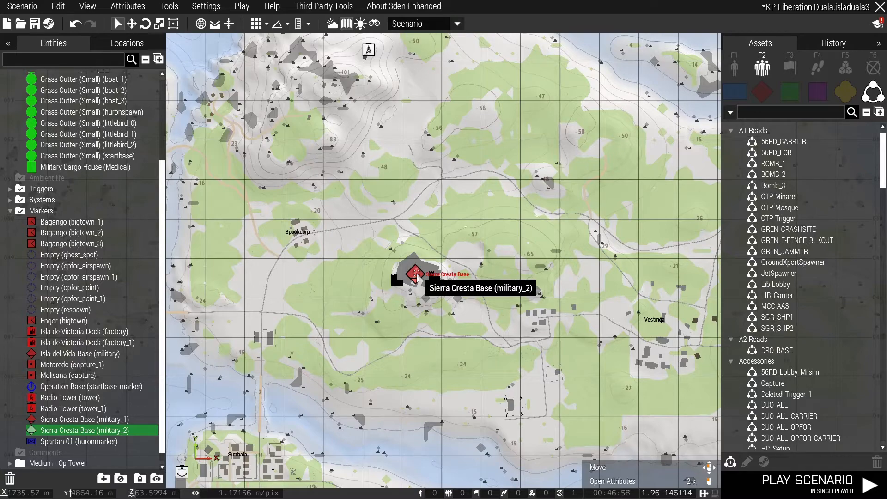
Examine the fortress ruins at the new Sierra Cresta Base marker in the 3D view and the surrounding island on the map
{"action": "scroll", "coordinate": [416, 277], "scroll_direction": "up", "scroll_amount": 3}
{"action": "scroll", "coordinate": [406, 275], "scroll_direction": "down", "scroll_amount": 6}
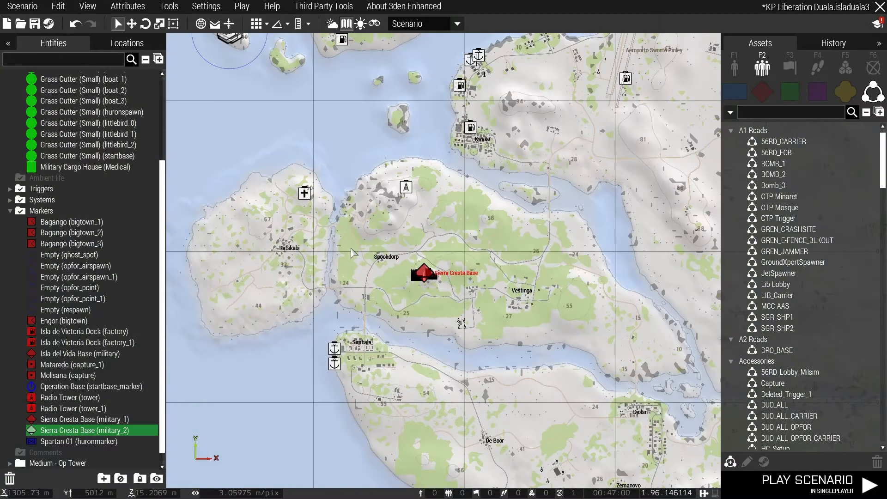
{"action": "scroll", "coordinate": [352, 252], "scroll_direction": "up", "scroll_amount": 4}
{"action": "scroll", "coordinate": [469, 264], "scroll_direction": "down", "scroll_amount": 3}
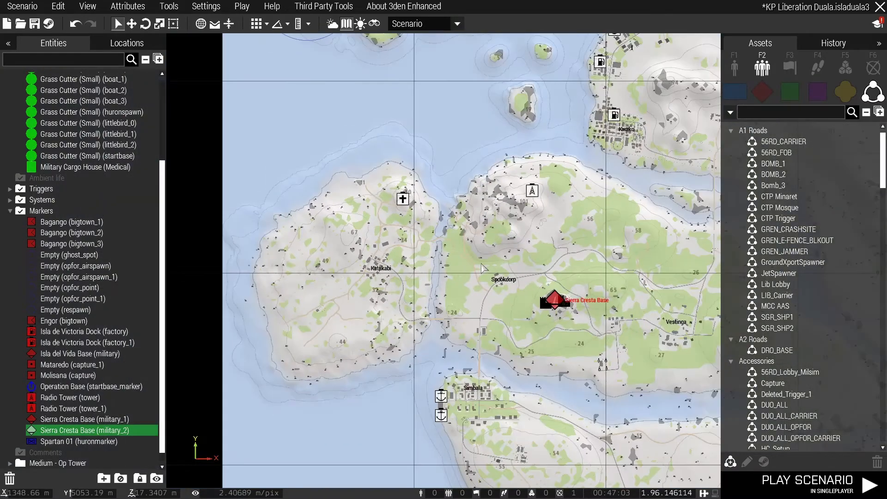
{"action": "right_click_drag", "start_coordinate": [554, 299], "coordinate": [444, 285]}
{"action": "scroll", "coordinate": [445, 284], "scroll_direction": "up", "scroll_amount": 9}
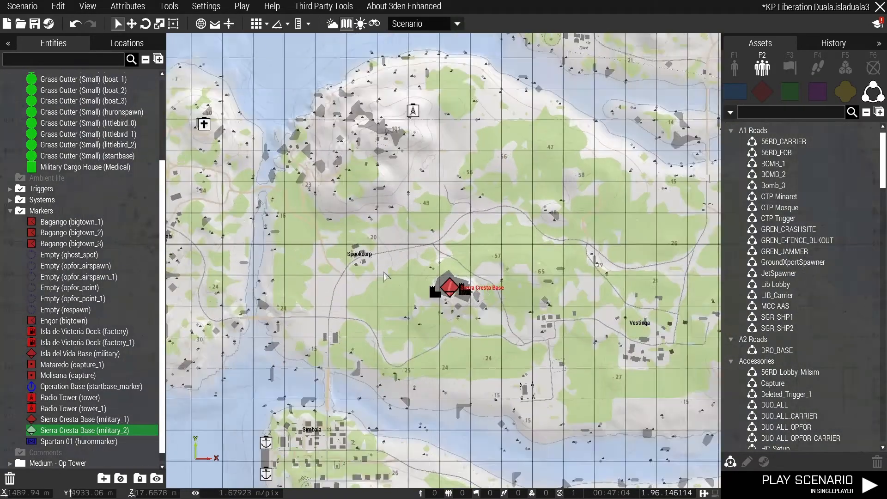
{"action": "key", "text": "m"}
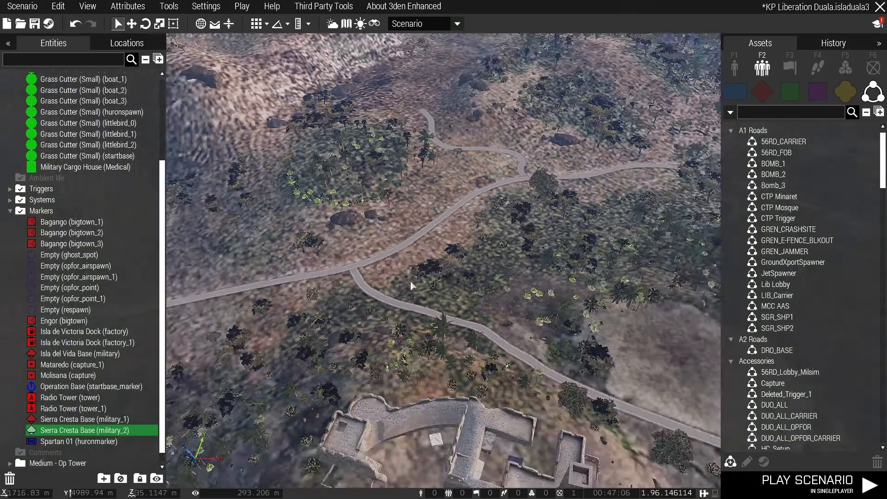
{"action": "scroll", "coordinate": [465, 318], "scroll_direction": "up", "scroll_amount": 5}
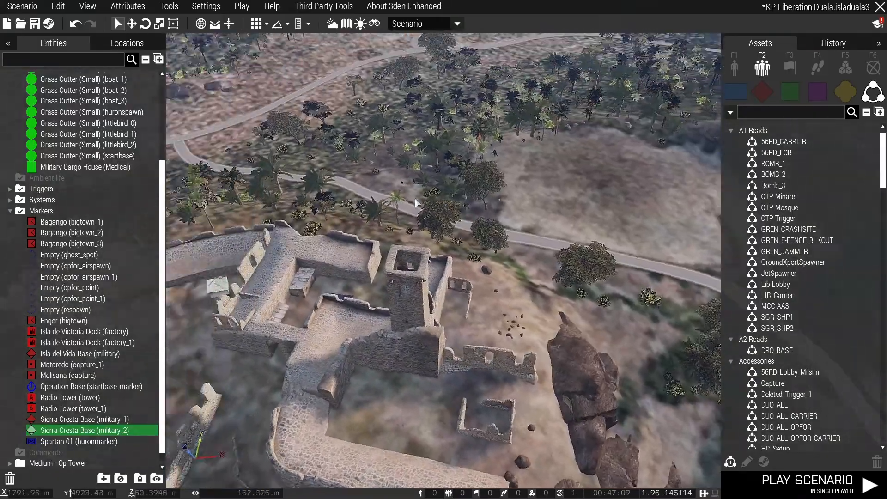
{"action": "right_click_drag", "start_coordinate": [415, 199], "coordinate": [474, 279]}
{"action": "right_click_drag", "start_coordinate": [548, 152], "coordinate": [445, 231]}
{"action": "scroll", "coordinate": [392, 229], "scroll_direction": "up", "scroll_amount": 2}
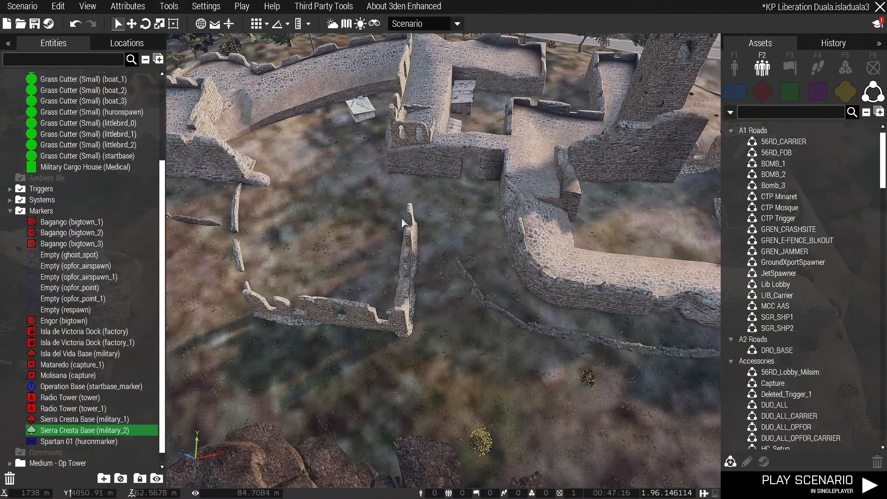
{"action": "scroll", "coordinate": [401, 223], "scroll_direction": "down", "scroll_amount": 2}
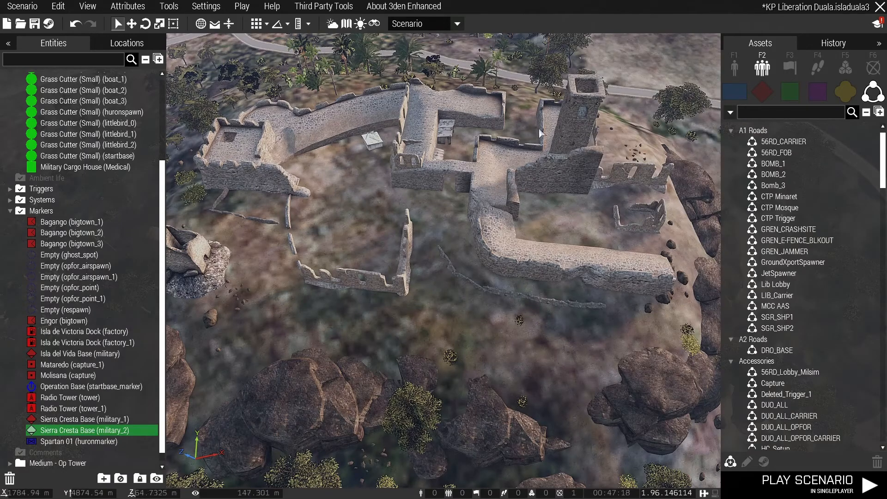
{"action": "key", "text": "w"}
{"action": "right_click_drag", "start_coordinate": [512, 154], "coordinate": [443, 180]}
{"action": "key", "text": "a"}
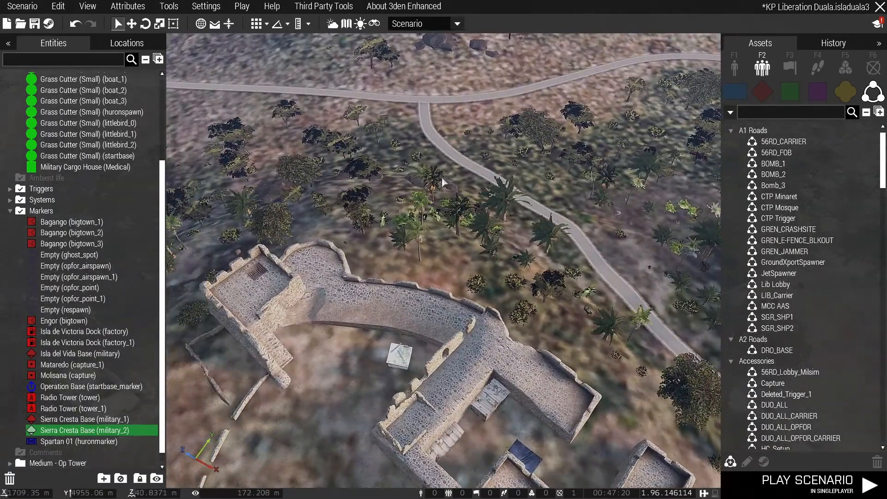
{"action": "key", "text": "m"}
{"action": "scroll", "coordinate": [444, 184], "scroll_direction": "down", "scroll_amount": 10}
{"action": "scroll", "coordinate": [417, 207], "scroll_direction": "up", "scroll_amount": 4}
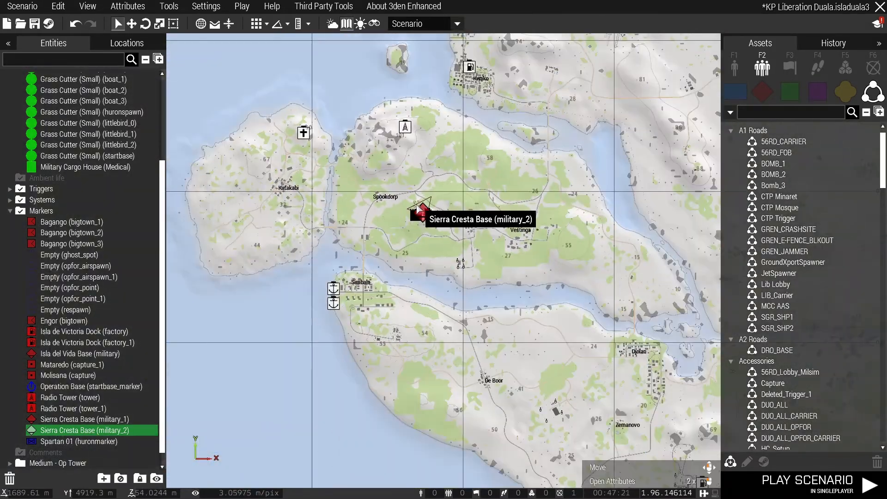
Copy the Radio Tower (tower_1) marker southwest of Bolabongo onto the transmitter tower on the hill north of Spookdorp
{"action": "left_click", "coordinate": [460, 162]}
{"action": "right_click_drag", "start_coordinate": [460, 161], "coordinate": [482, 171]}
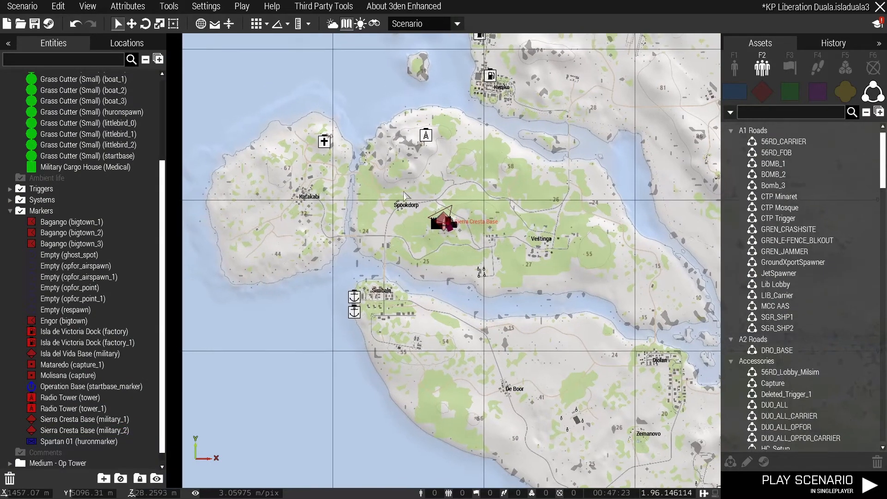
{"action": "scroll", "coordinate": [358, 190], "scroll_direction": "down", "scroll_amount": 3}
{"action": "scroll", "coordinate": [363, 192], "scroll_direction": "down", "scroll_amount": 3}
{"action": "scroll", "coordinate": [397, 201], "scroll_direction": "up", "scroll_amount": 4}
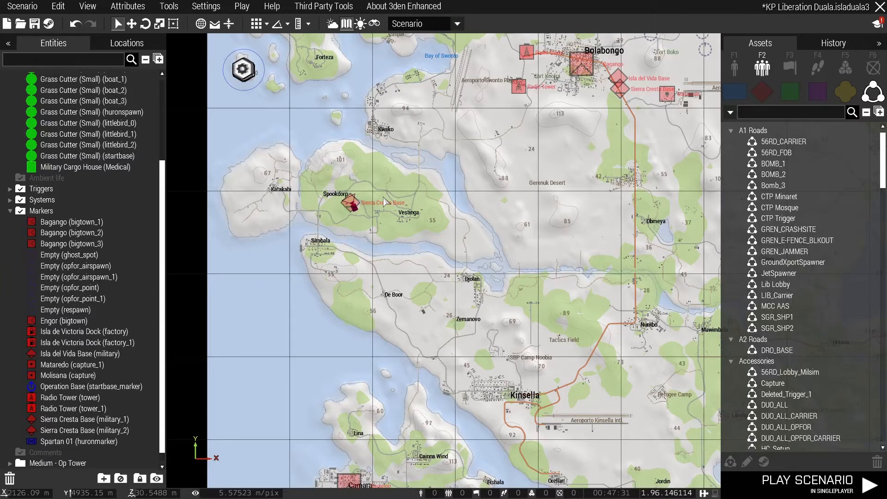
{"action": "right_click_drag", "start_coordinate": [481, 123], "coordinate": [511, 170]}
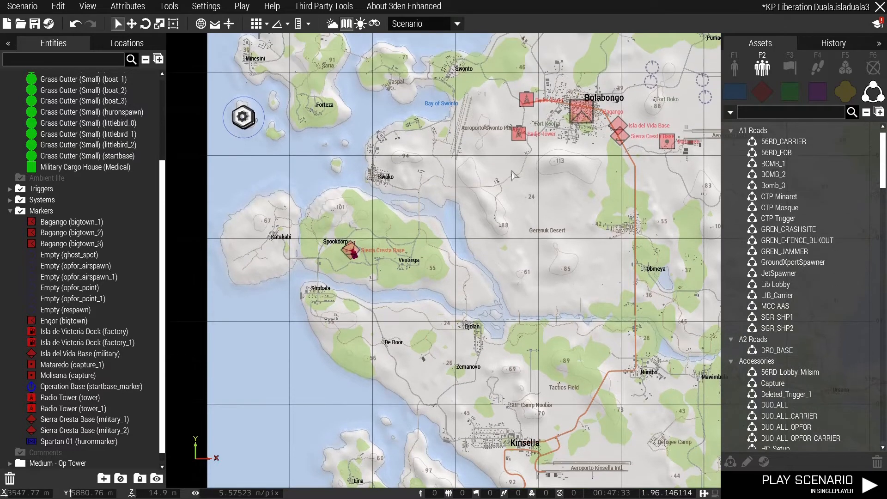
{"action": "left_click", "coordinate": [518, 134]}
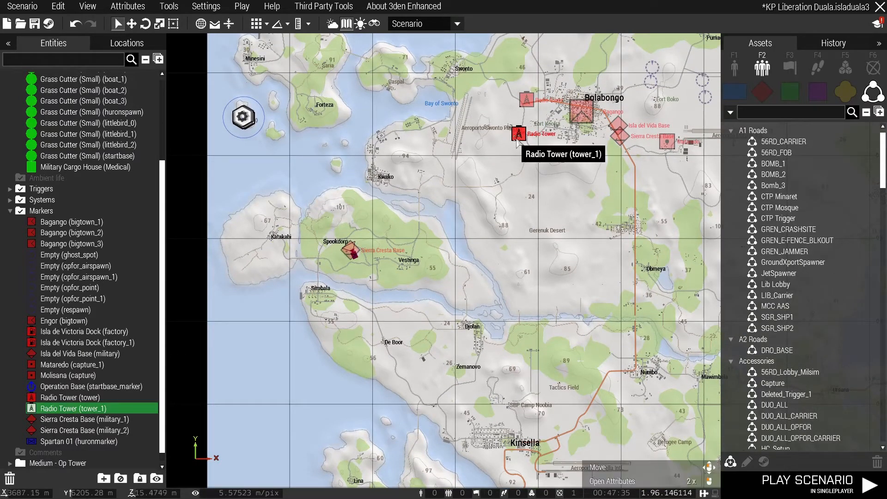
{"action": "left_click", "coordinate": [499, 180]}
{"action": "scroll", "coordinate": [332, 203], "scroll_direction": "up", "scroll_amount": 7}
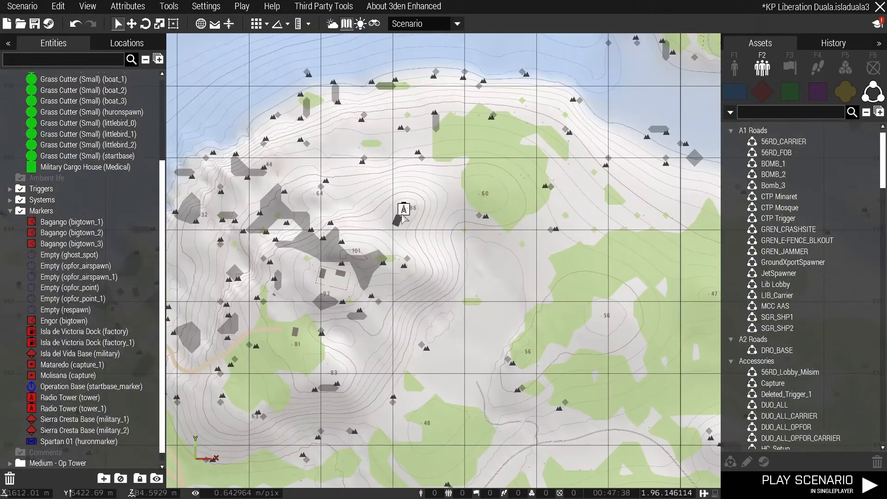
{"action": "left_click", "coordinate": [402, 215]}
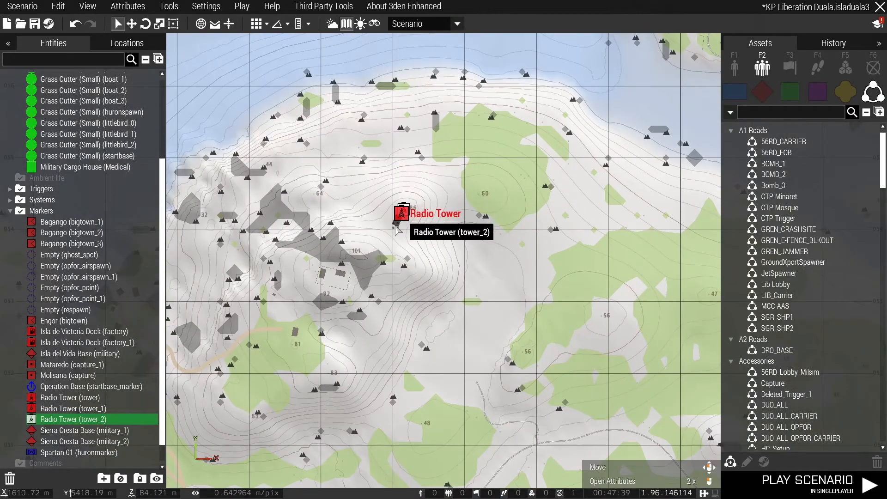
Paste another copy of the Radio Tower marker onto the hills north of Cova
{"action": "scroll", "coordinate": [402, 217], "scroll_direction": "down", "scroll_amount": 5}
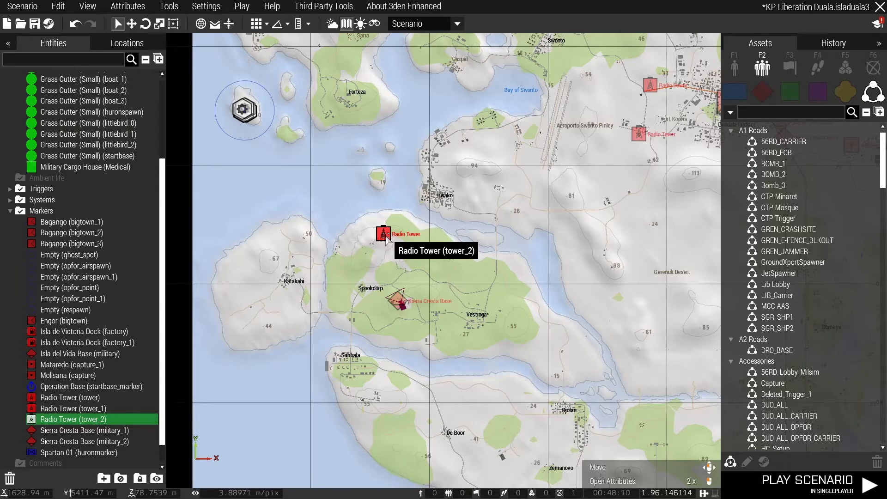
{"action": "right_click_drag", "start_coordinate": [462, 208], "coordinate": [234, 189]}
{"action": "scroll", "coordinate": [234, 190], "scroll_direction": "down", "scroll_amount": 3}
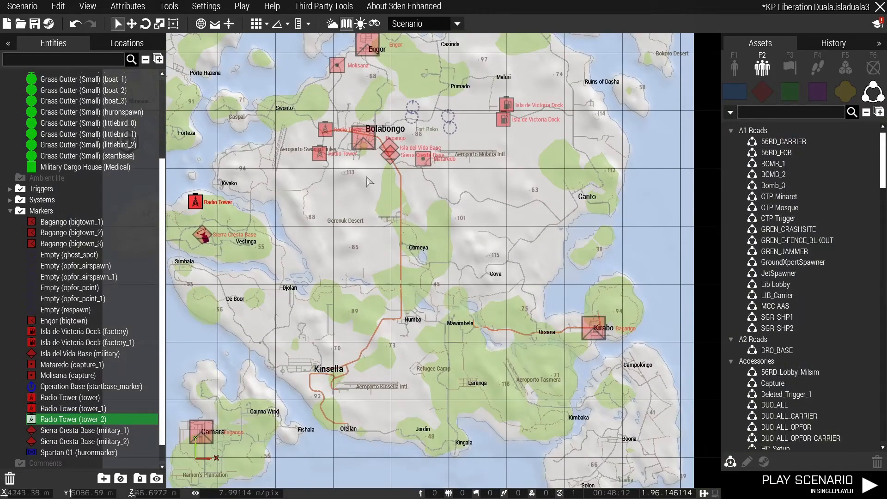
{"action": "scroll", "coordinate": [469, 249], "scroll_direction": "up", "scroll_amount": 5}
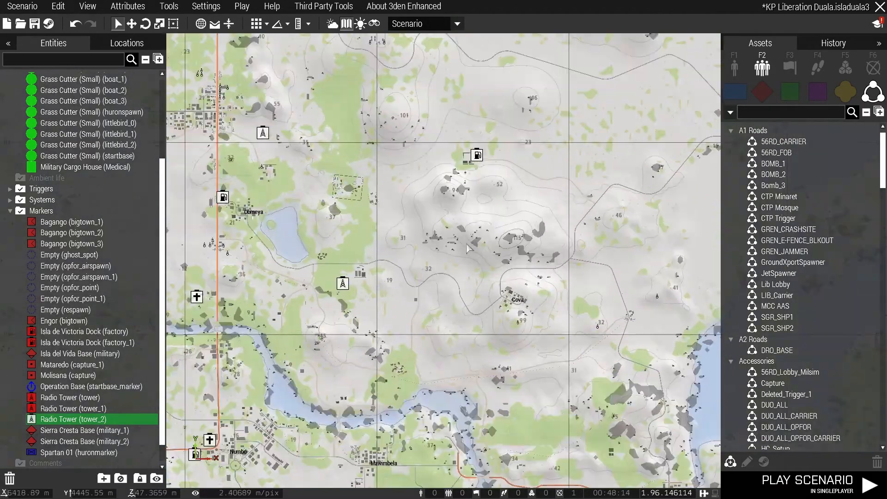
{"action": "scroll", "coordinate": [492, 200], "scroll_direction": "up", "scroll_amount": 3}
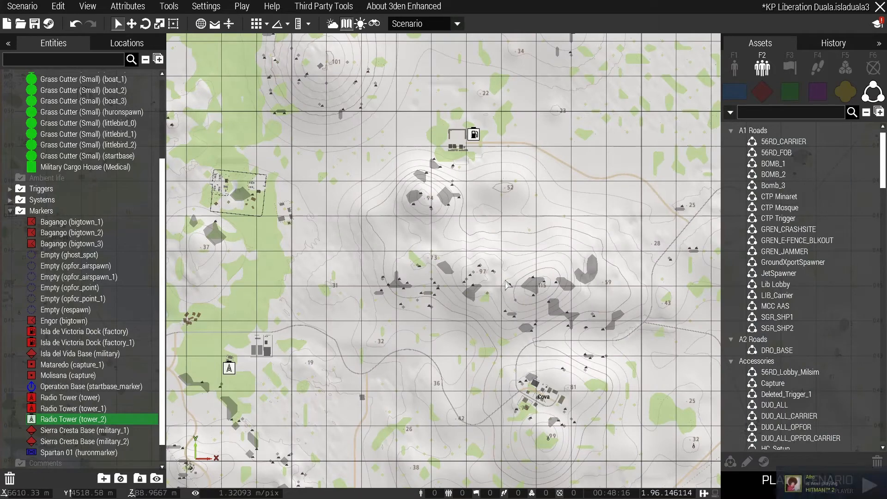
{"action": "key", "text": "ctrl+v"}
{"action": "scroll", "coordinate": [496, 194], "scroll_direction": "down", "scroll_amount": 4}
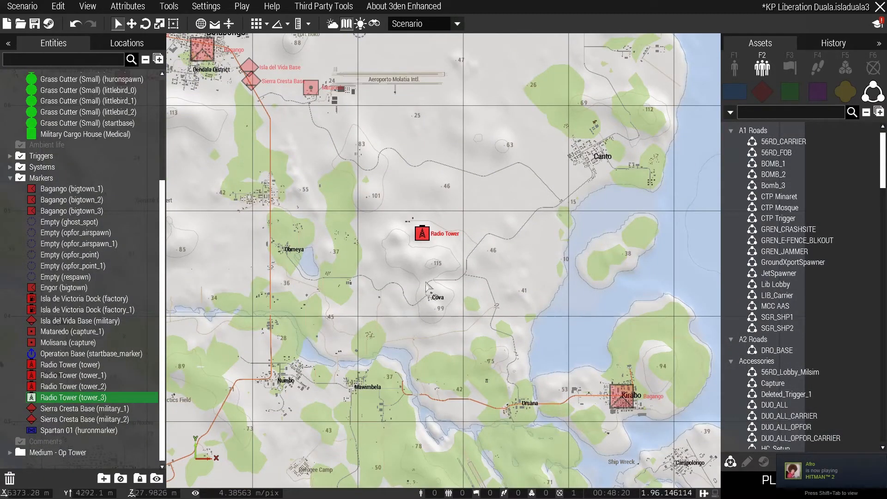
{"action": "scroll", "coordinate": [454, 186], "scroll_direction": "up", "scroll_amount": 4}
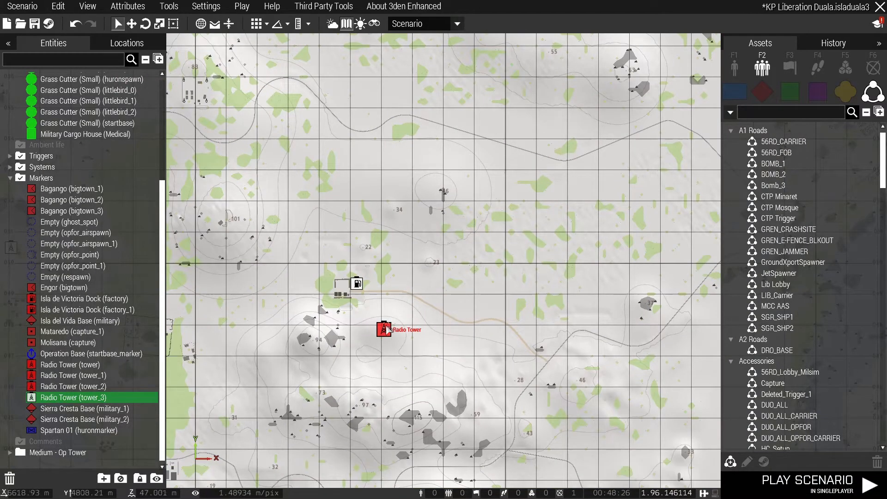
Move the Isla de Victoria Dock (factory) marker northeast onto the open ground southeast of Maluri
{"action": "scroll", "coordinate": [387, 327], "scroll_direction": "down", "scroll_amount": 5}
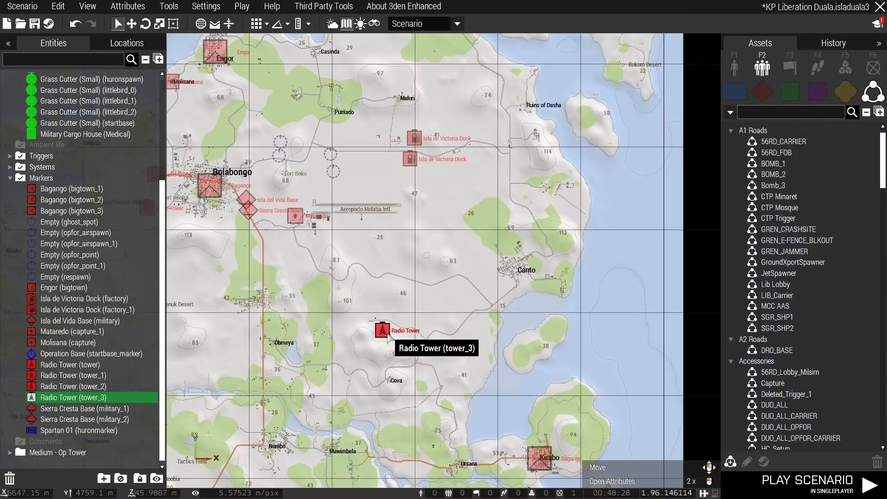
{"action": "scroll", "coordinate": [387, 335], "scroll_direction": "down", "scroll_amount": 3}
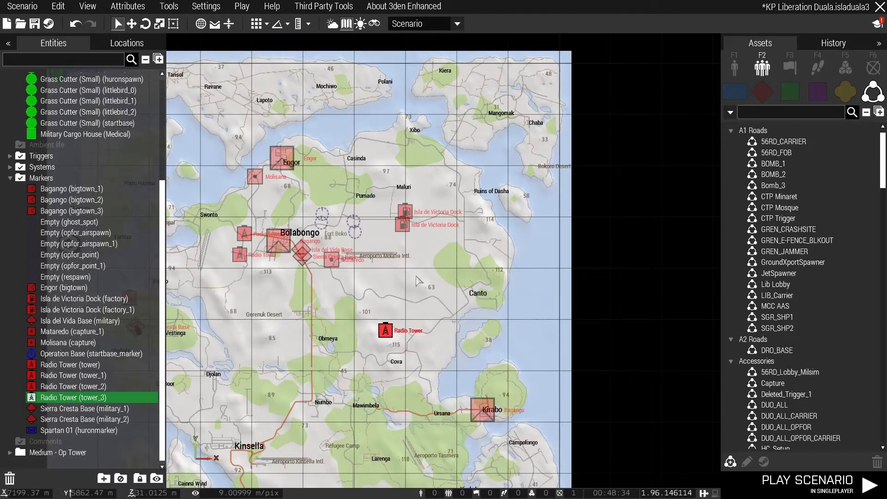
{"action": "scroll", "coordinate": [423, 210], "scroll_direction": "up", "scroll_amount": 5}
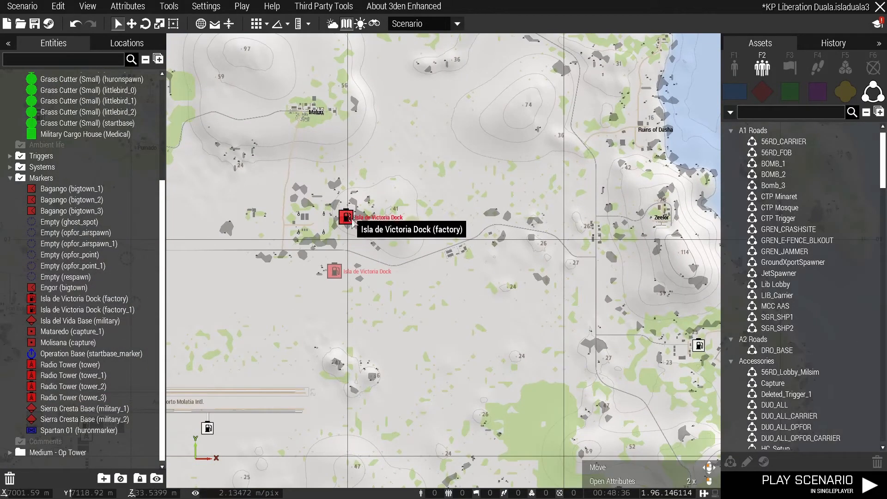
{"action": "scroll", "coordinate": [347, 218], "scroll_direction": "up", "scroll_amount": 2}
{"action": "left_click_drag", "start_coordinate": [352, 221], "coordinate": [420, 169]}
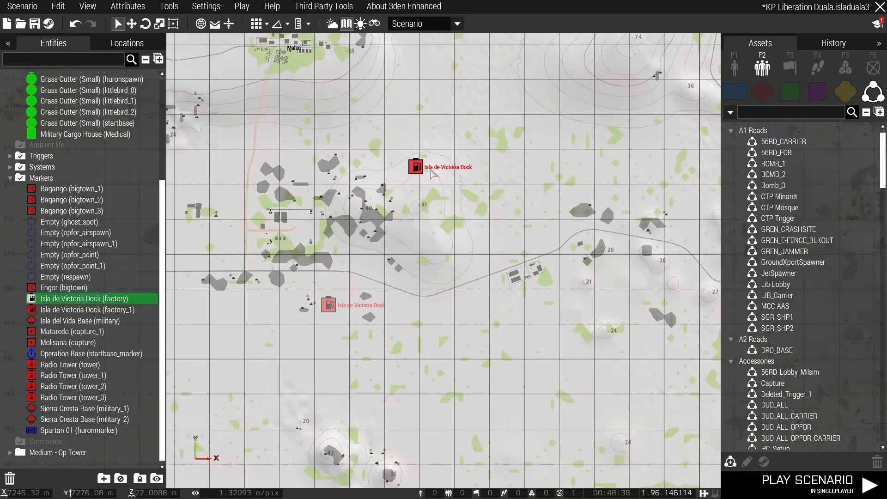
Copy the Isla de Victoria Dock (factory_1) marker onto the fuel station west of Mangomak
{"action": "left_click", "coordinate": [323, 310]}
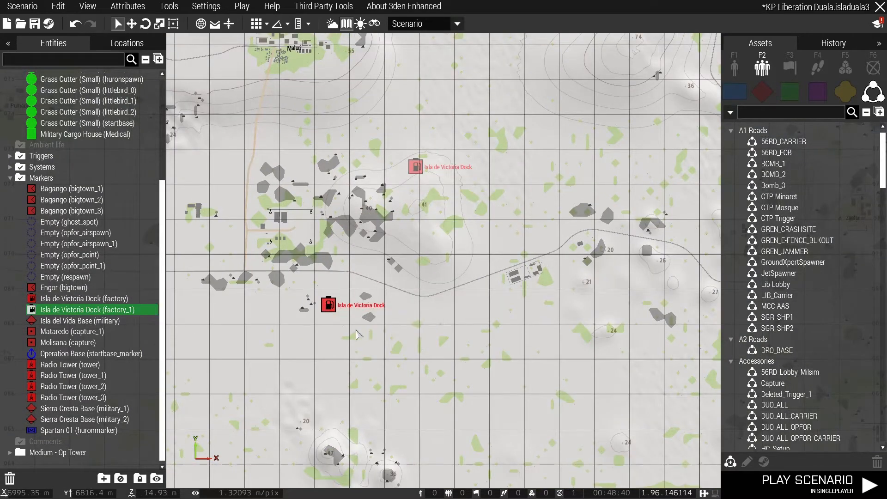
{"action": "scroll", "coordinate": [330, 311], "scroll_direction": "down", "scroll_amount": 7}
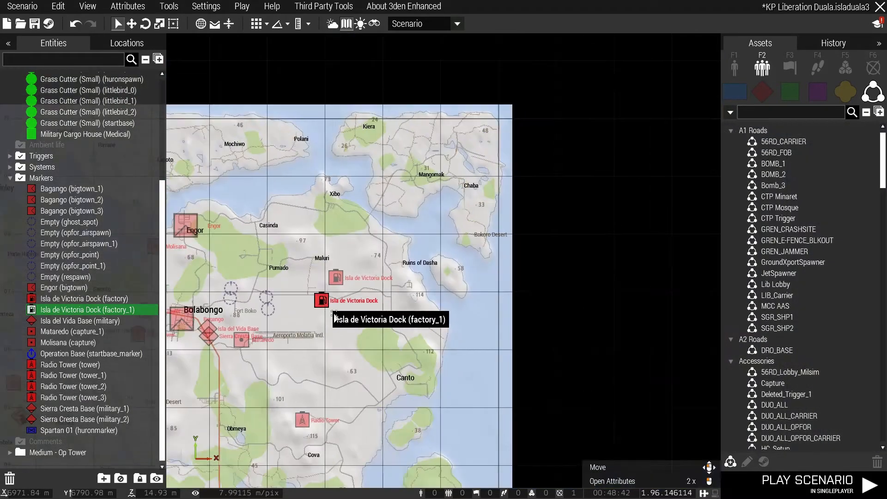
{"action": "scroll", "coordinate": [393, 204], "scroll_direction": "up", "scroll_amount": 4}
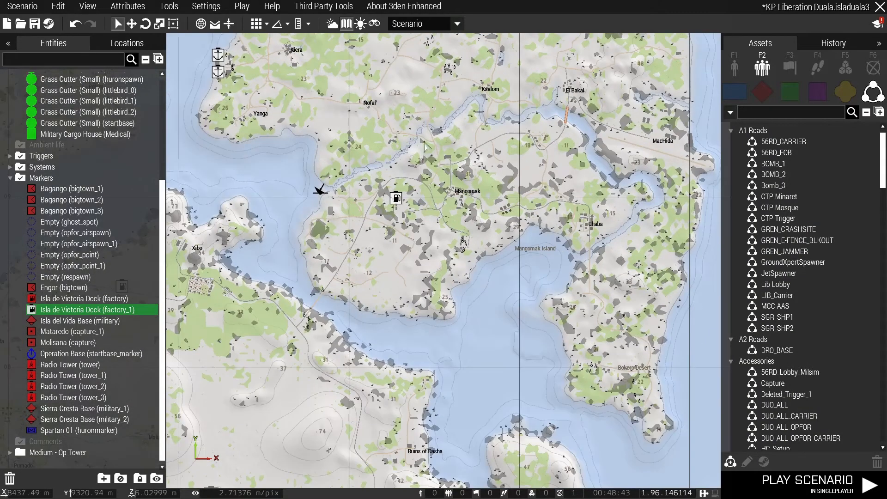
{"action": "scroll", "coordinate": [380, 252], "scroll_direction": "up", "scroll_amount": 2}
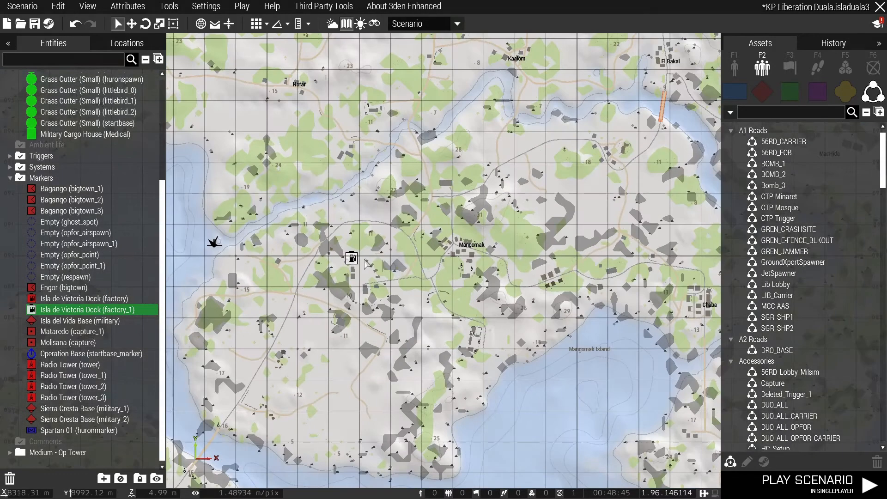
{"action": "scroll", "coordinate": [366, 263], "scroll_direction": "down", "scroll_amount": 1}
{"action": "key", "text": "ctrl+v"}
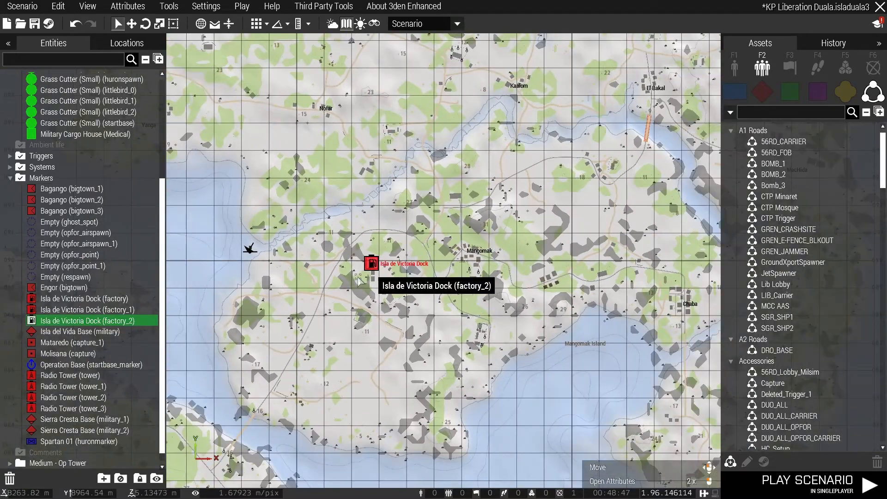
Paste two more copies of the Isla de Victoria Dock marker southwest of Mangomak, spaced apart from the one at the fuel station
{"action": "key", "text": "ctrl+v"}
{"action": "key", "text": "ctrl+v"}
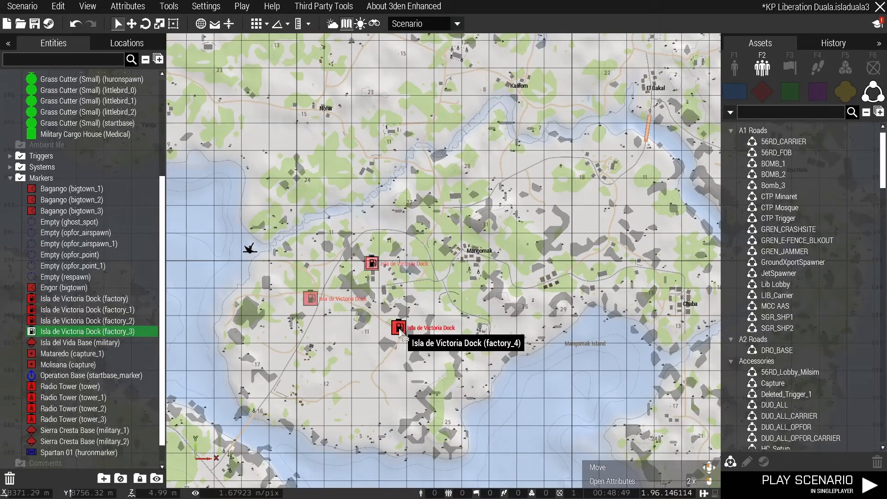
{"action": "left_click", "coordinate": [375, 352]}
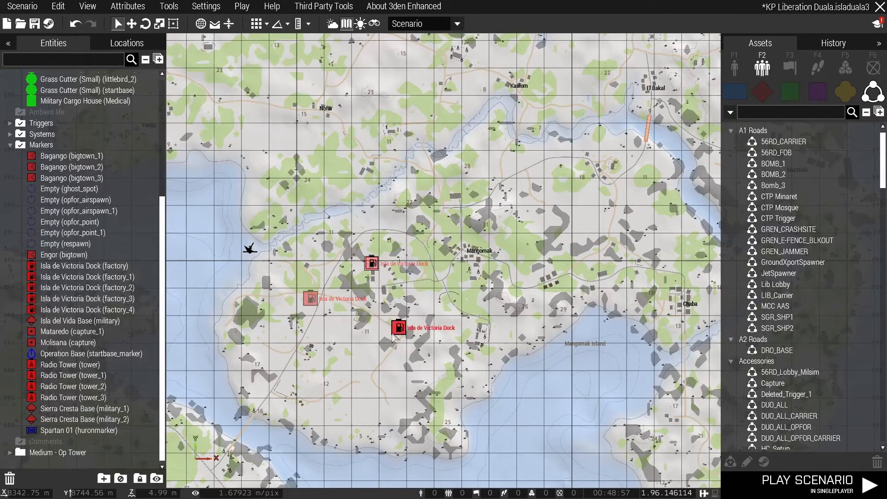
Delete the three selected Isla de Victoria Dock marker copies around Mangomak
{"action": "scroll", "coordinate": [373, 317], "scroll_direction": "down", "scroll_amount": 3}
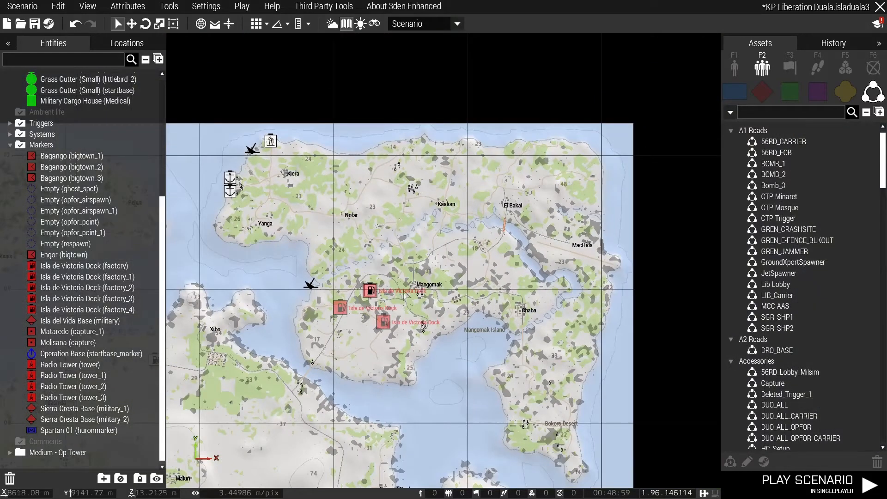
{"action": "key", "text": "Delete"}
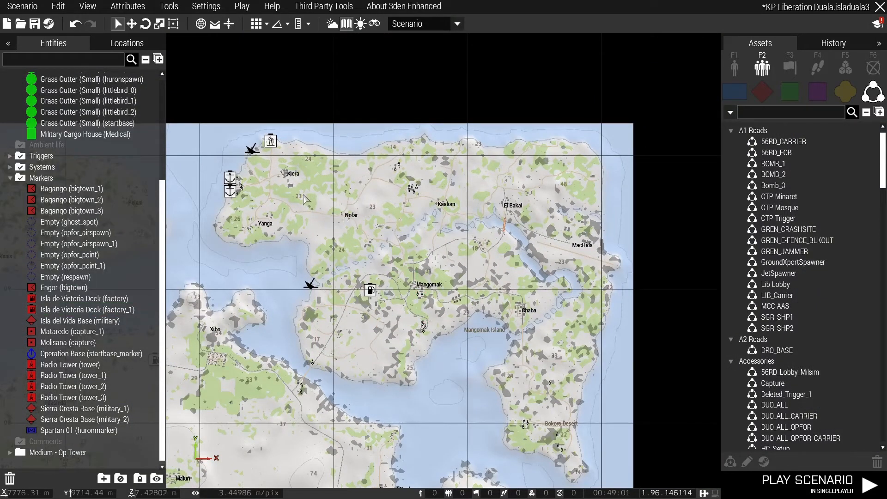
{"action": "key", "text": "ctrl+z"}
{"action": "key", "text": "ctrl+z"}
{"action": "key", "text": "ctrl+z"}
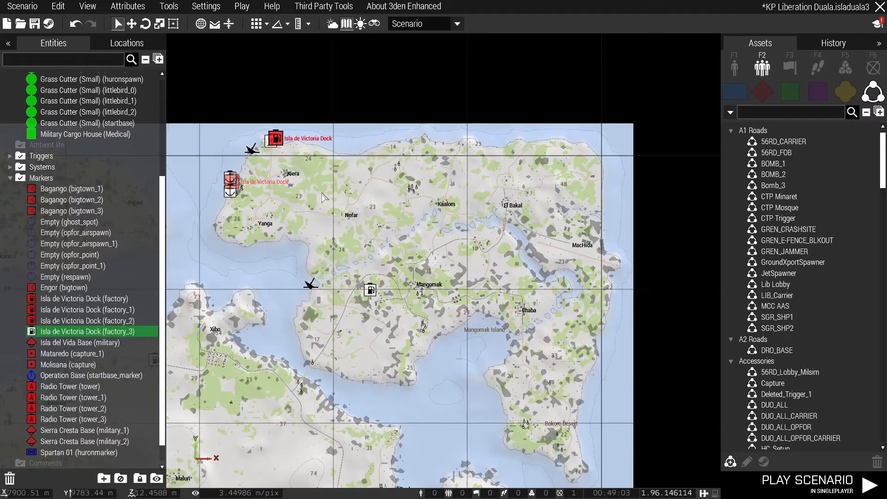
{"action": "left_click", "coordinate": [373, 277]}
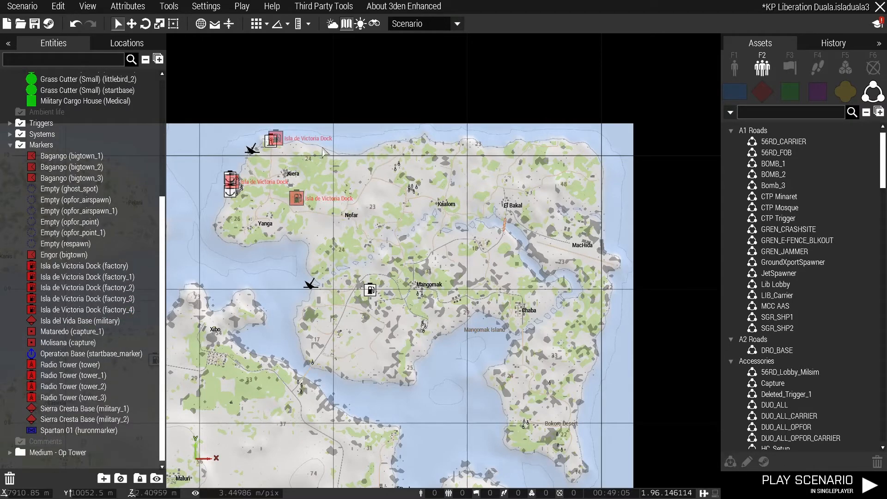
{"action": "left_click_drag", "start_coordinate": [322, 134], "coordinate": [206, 235]}
{"action": "key", "text": "Delete"}
Paste a copy of the Isla de Victoria Dock marker at the northern edge of Engor
{"action": "scroll", "coordinate": [277, 254], "scroll_direction": "down", "scroll_amount": 3}
{"action": "right_click_drag", "start_coordinate": [277, 259], "coordinate": [450, 203]}
{"action": "right_click_drag", "start_coordinate": [322, 294], "coordinate": [406, 217]}
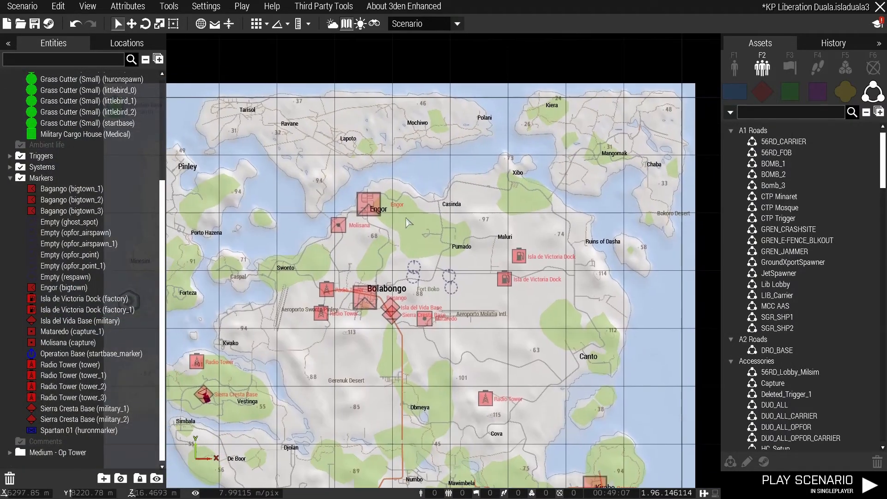
{"action": "scroll", "coordinate": [408, 223], "scroll_direction": "up", "scroll_amount": 5}
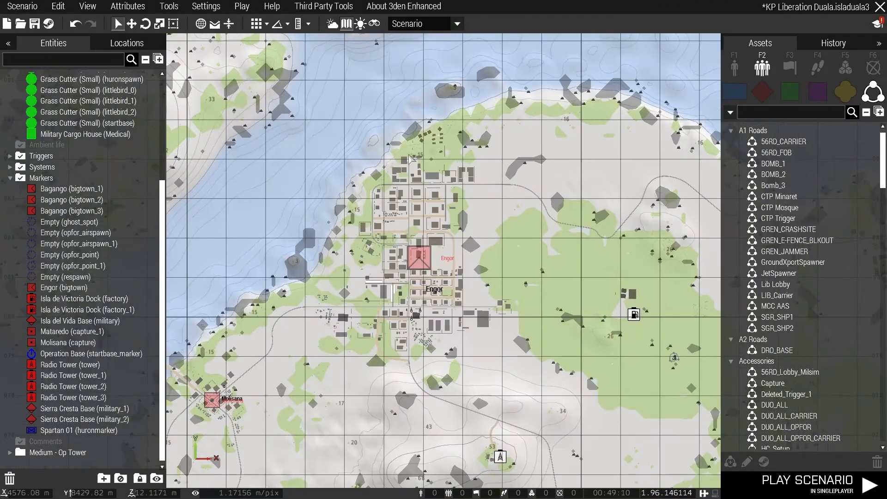
{"action": "key", "text": "ctrl+v"}
Paste two more Isla de Victoria Dock markers, one on the open ground between Engor and Bolabongo and one at the fuel station north of Bolabongo
{"action": "mouse_move", "coordinate": [277, 309]}
{"action": "right_mouse_down"}
{"action": "mouse_move", "coordinate": [304, 287]}
{"action": "mouse_move", "coordinate": [371, 176]}
{"action": "right_mouse_up"}
{"action": "scroll", "coordinate": [372, 176], "scroll_direction": "down", "scroll_amount": 2}
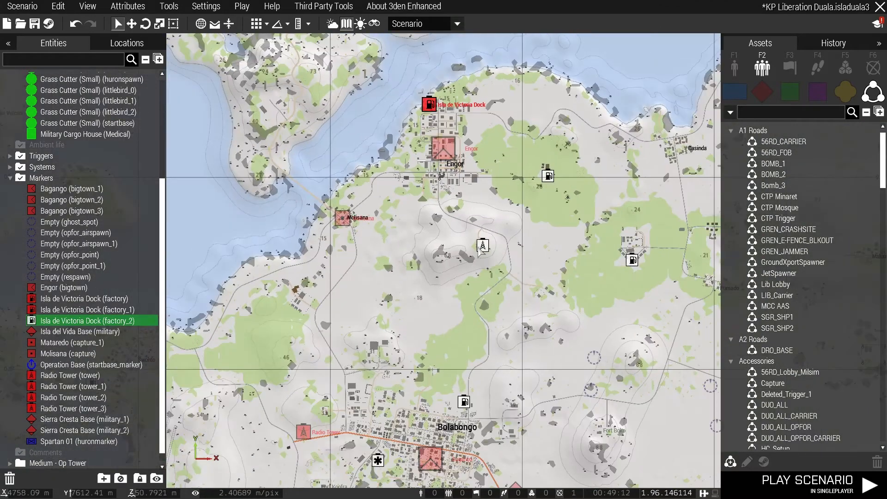
{"action": "scroll", "coordinate": [478, 245], "scroll_direction": "down", "scroll_amount": 2}
{"action": "key", "text": "ctrl+v"}
{"action": "scroll", "coordinate": [364, 312], "scroll_direction": "up", "scroll_amount": 2}
{"action": "right_click_drag", "start_coordinate": [365, 312], "coordinate": [350, 223]}
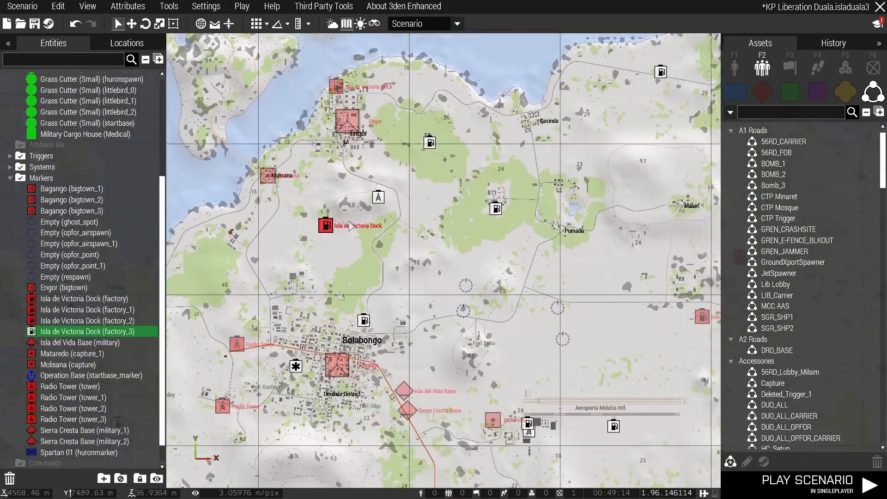
{"action": "scroll", "coordinate": [422, 339], "scroll_direction": "down", "scroll_amount": 2}
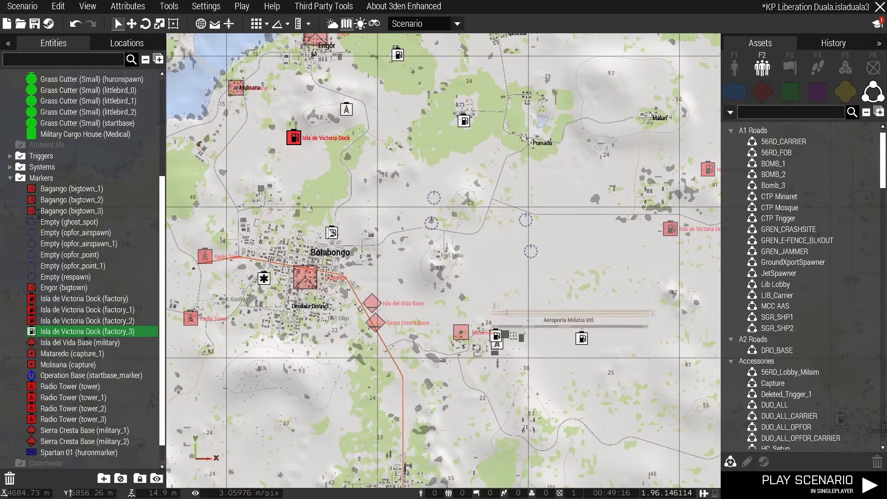
{"action": "key", "text": "ctrl+v"}
{"action": "scroll", "coordinate": [430, 238], "scroll_direction": "down", "scroll_amount": 1}
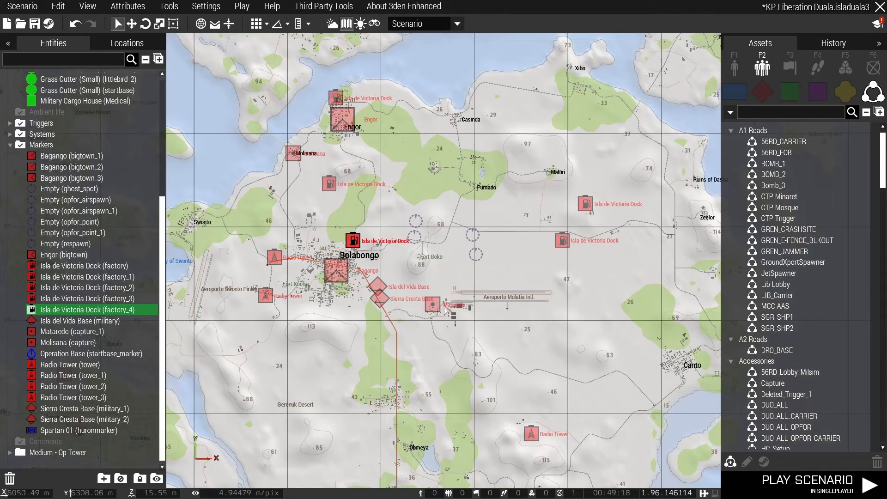
Move the Radio Tower (tower_1) marker from west of Bolabongo onto the transmitter tower in the hills south of Engor
{"action": "mouse_move", "coordinate": [267, 295]}
{"action": "left_mouse_down"}
{"action": "mouse_move", "coordinate": [387, 202]}
{"action": "mouse_move", "coordinate": [371, 175]}
{"action": "mouse_move", "coordinate": [369, 140]}
{"action": "left_mouse_up"}
{"action": "scroll", "coordinate": [370, 176], "scroll_direction": "up", "scroll_amount": 5}
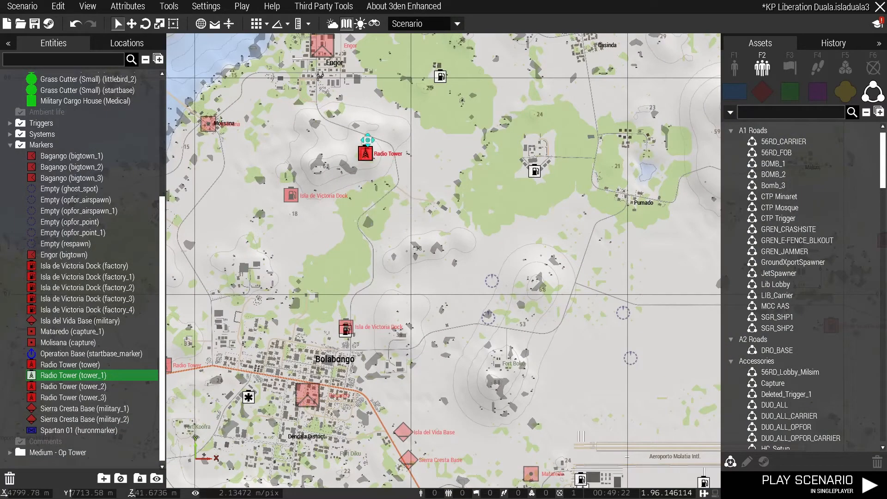
{"action": "left_click", "coordinate": [384, 204]}
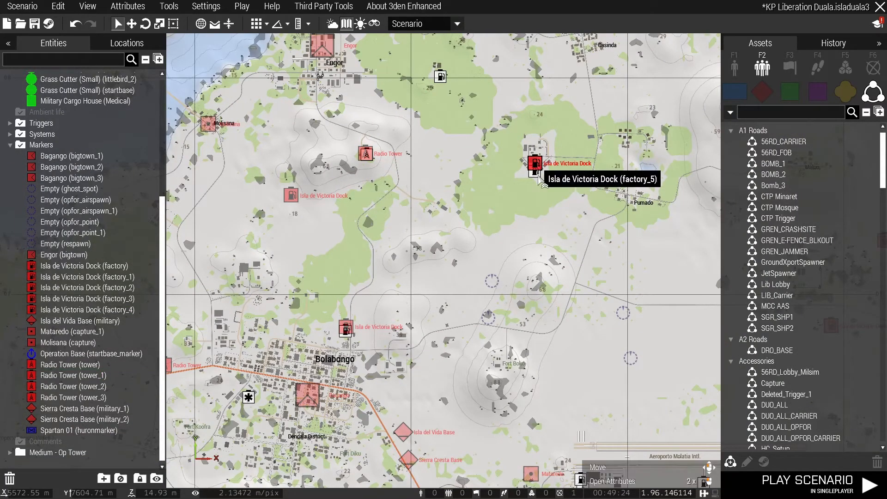
Paste another Isla de Victoria Dock marker at the fuel station in the woods west of Pumado
{"action": "left_click", "coordinate": [535, 170]}
{"action": "scroll", "coordinate": [534, 170], "scroll_direction": "down", "scroll_amount": 5}
{"action": "scroll", "coordinate": [510, 178], "scroll_direction": "up", "scroll_amount": 3}
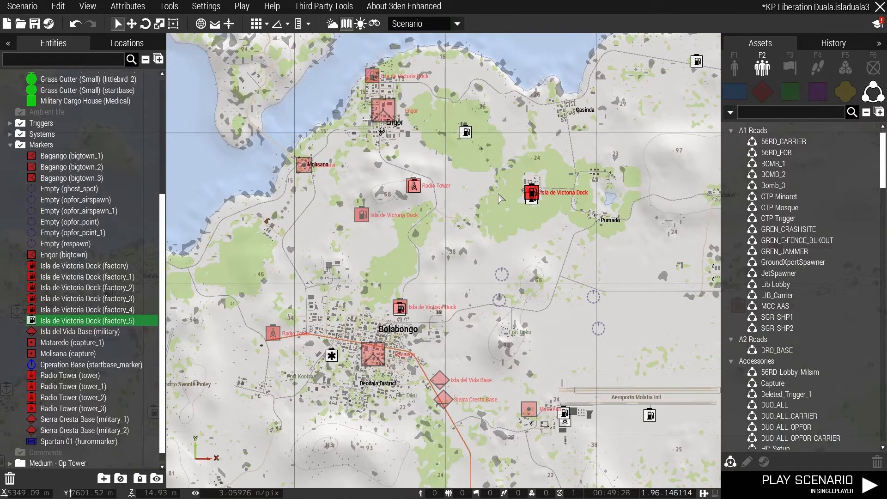
Examine the spread of factory, tower and town markers between Engor, Bolabongo, Maluri and Ruins of Dasha
{"action": "right_click_drag", "start_coordinate": [589, 143], "coordinate": [544, 148]}
{"action": "scroll", "coordinate": [455, 152], "scroll_direction": "down", "scroll_amount": 3}
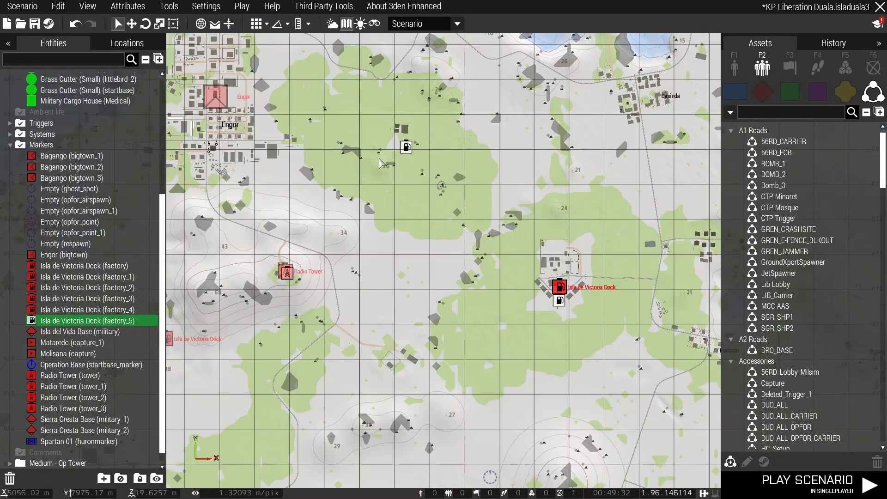
{"action": "scroll", "coordinate": [430, 147], "scroll_direction": "up", "scroll_amount": 4}
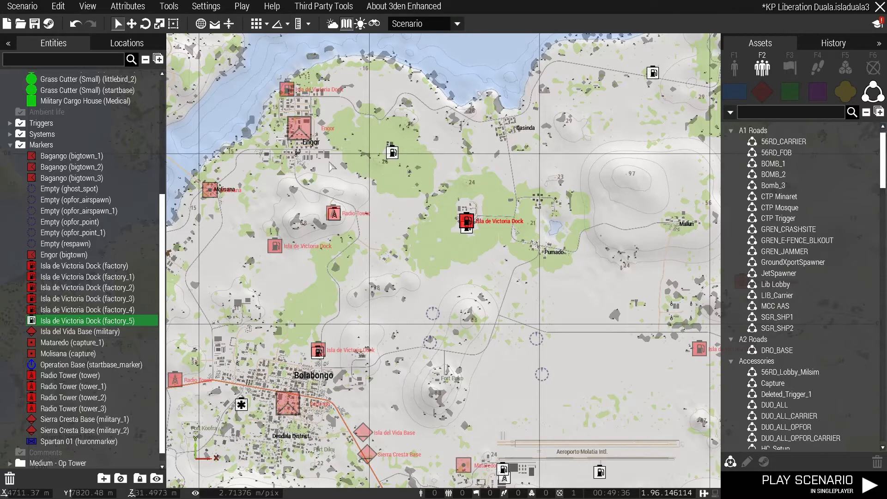
{"action": "scroll", "coordinate": [531, 128], "scroll_direction": "down", "scroll_amount": 3}
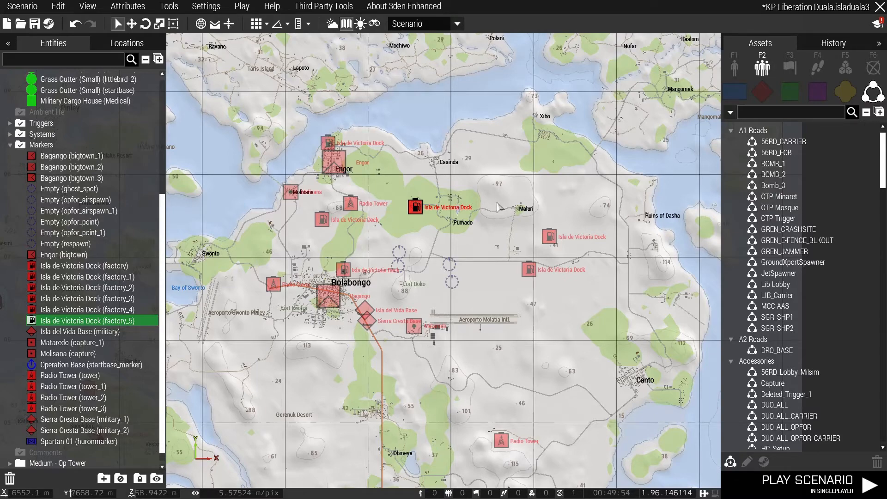
{"action": "scroll", "coordinate": [661, 214], "scroll_direction": "up", "scroll_amount": 2}
{"action": "scroll", "coordinate": [660, 214], "scroll_direction": "down", "scroll_amount": 4}
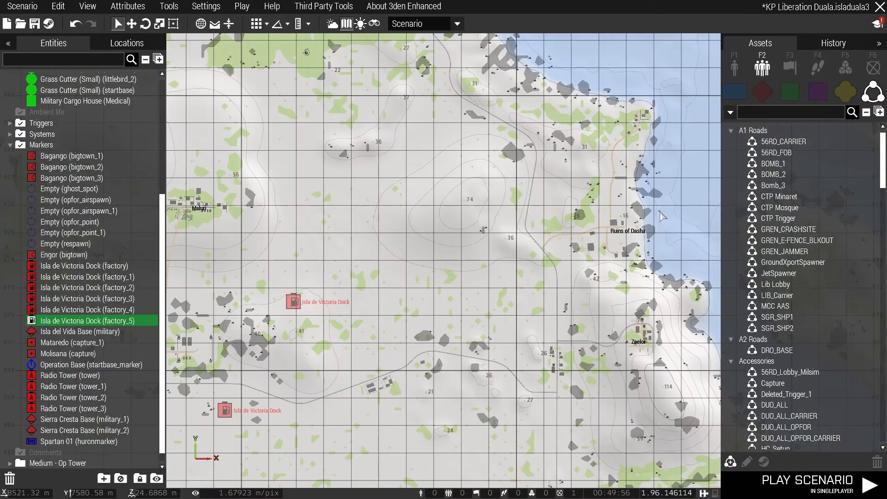
{"action": "scroll", "coordinate": [638, 233], "scroll_direction": "up", "scroll_amount": 3}
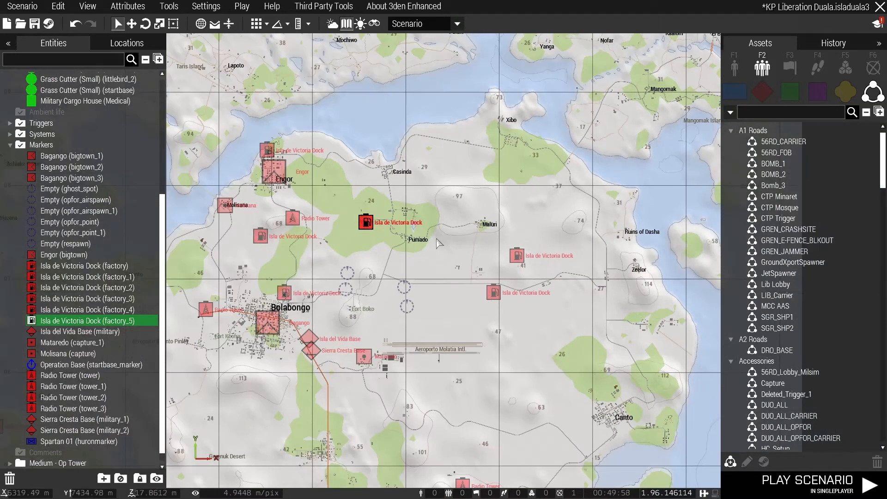
{"action": "right_click_drag", "start_coordinate": [437, 238], "coordinate": [545, 175]}
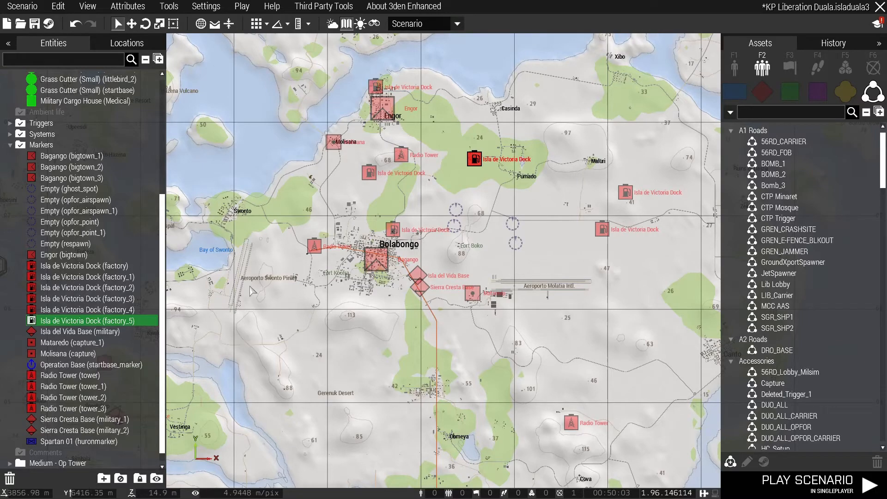
Move the Isla del Vida Base and Sierra Cresta Base markers together from the road east of Bolabongo to Aeroporto Molatia Intl
{"action": "scroll", "coordinate": [448, 280], "scroll_direction": "up", "scroll_amount": 4}
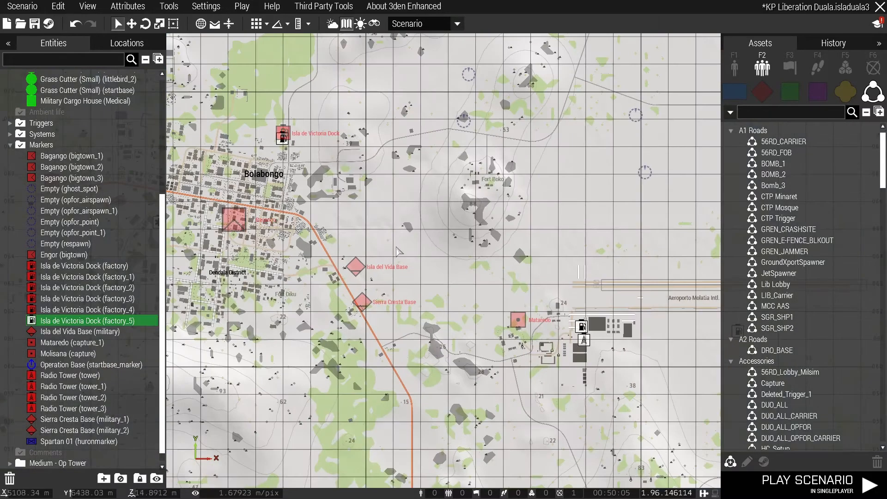
{"action": "left_click_drag", "start_coordinate": [396, 247], "coordinate": [459, 313]}
{"action": "scroll", "coordinate": [315, 301], "scroll_direction": "down", "scroll_amount": 3}
{"action": "scroll", "coordinate": [517, 318], "scroll_direction": "up", "scroll_amount": 3}
{"action": "left_click", "coordinate": [456, 297]}
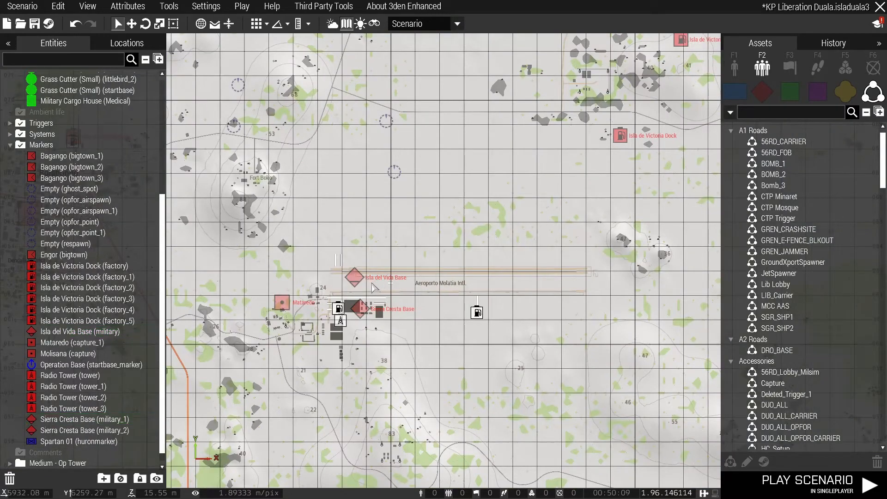
Reposition Isla del Vida Base northeast of the airport's runways and Sierra Cresta Base just south of the airport buildings
{"action": "mouse_move", "coordinate": [359, 275]}
{"action": "left_mouse_down"}
{"action": "mouse_move", "coordinate": [573, 243]}
{"action": "mouse_move", "coordinate": [561, 251]}
{"action": "left_mouse_up"}
{"action": "left_click_drag", "start_coordinate": [361, 309], "coordinate": [363, 339]}
{"action": "left_click", "coordinate": [455, 372]}
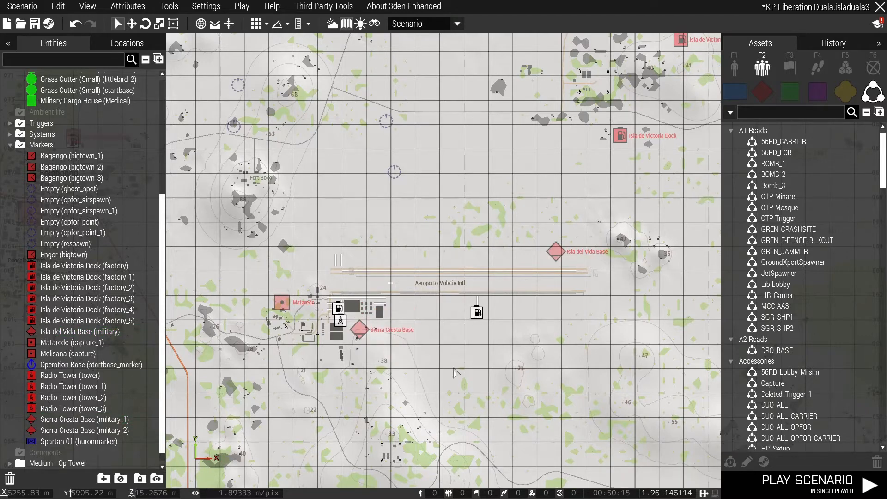
Move the Isla de Victoria Dock (factory_1) marker onto the fuel station south of the Aeroporto Molatia Intl. runways
{"action": "scroll", "coordinate": [485, 318], "scroll_direction": "up", "scroll_amount": 2}
{"action": "scroll", "coordinate": [485, 319], "scroll_direction": "down", "scroll_amount": 2}
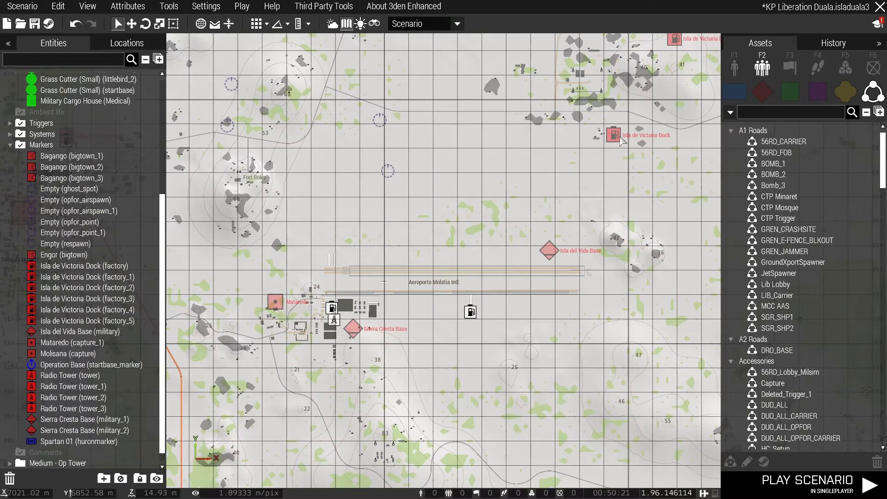
{"action": "mouse_move", "coordinate": [613, 135]}
{"action": "left_mouse_down"}
{"action": "mouse_move", "coordinate": [544, 259]}
{"action": "mouse_move", "coordinate": [472, 312]}
{"action": "left_mouse_up"}
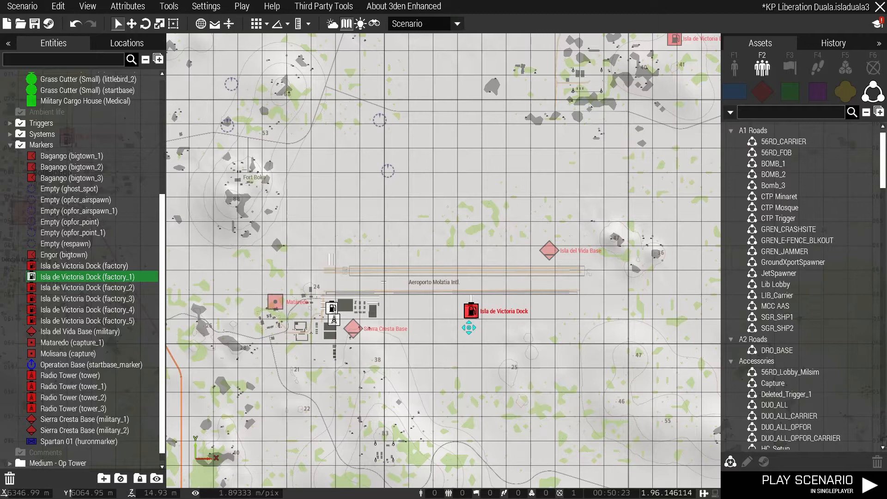
{"action": "left_click", "coordinate": [374, 253]}
Shift the Mataredo (capture_1) marker slightly east, closer to the airport buildings
{"action": "scroll", "coordinate": [465, 290], "scroll_direction": "down", "scroll_amount": 2}
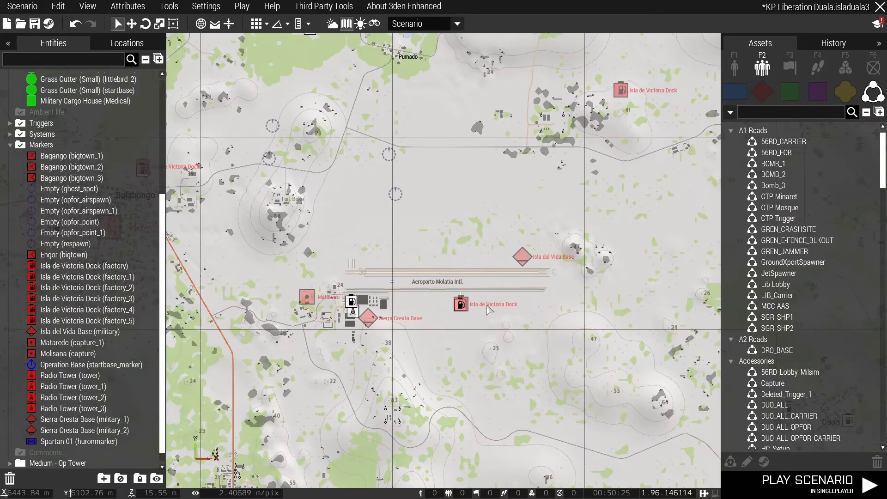
{"action": "left_click_drag", "start_coordinate": [310, 300], "coordinate": [325, 300]}
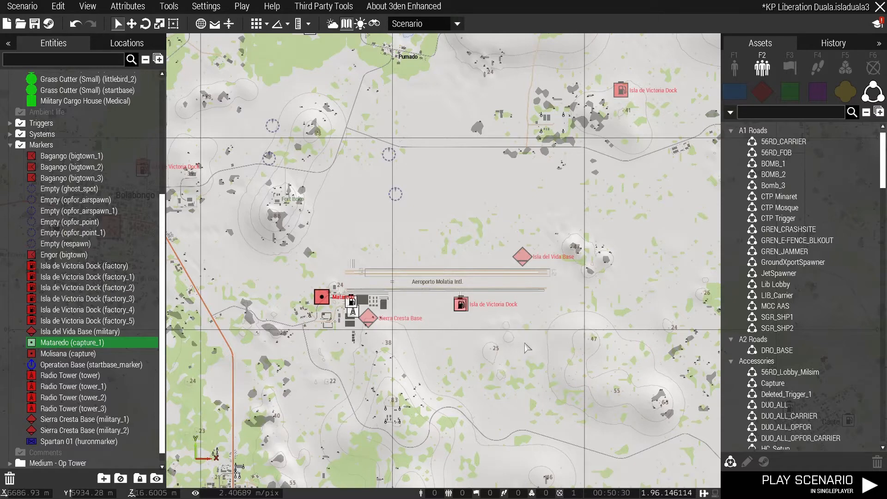
{"action": "left_click", "coordinate": [482, 319]}
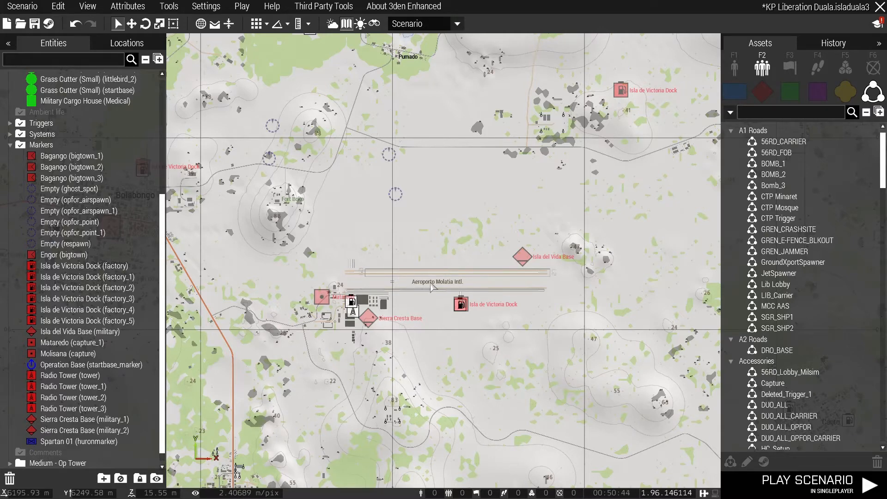
Check the overall marker layout across the island and save the scenario
{"action": "scroll", "coordinate": [468, 253], "scroll_direction": "down", "scroll_amount": 4}
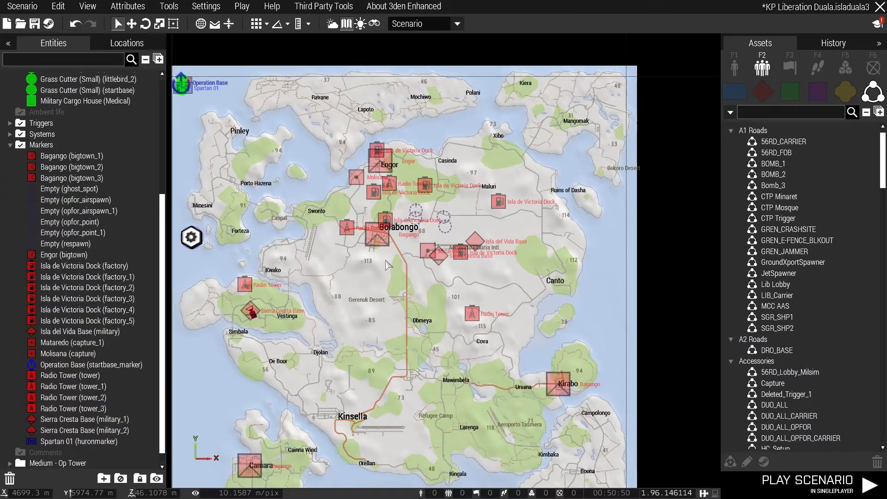
{"action": "scroll", "coordinate": [403, 208], "scroll_direction": "up", "scroll_amount": 3}
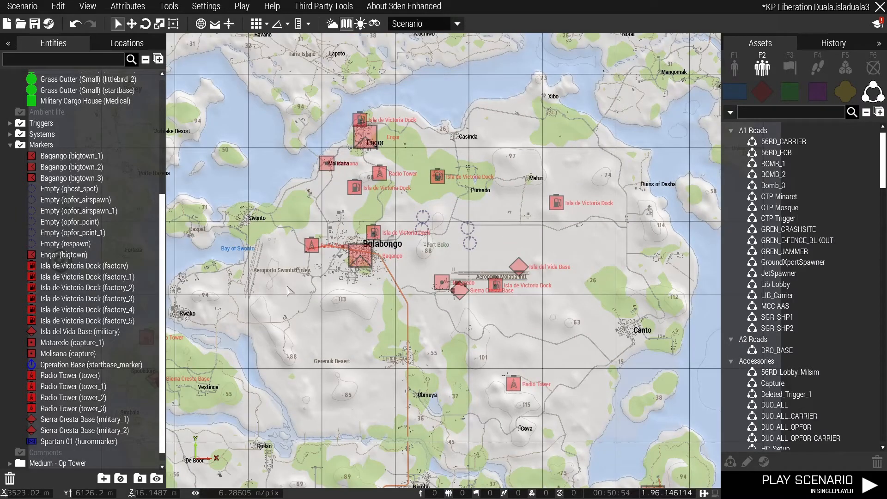
{"action": "key", "text": "ctrl+s"}
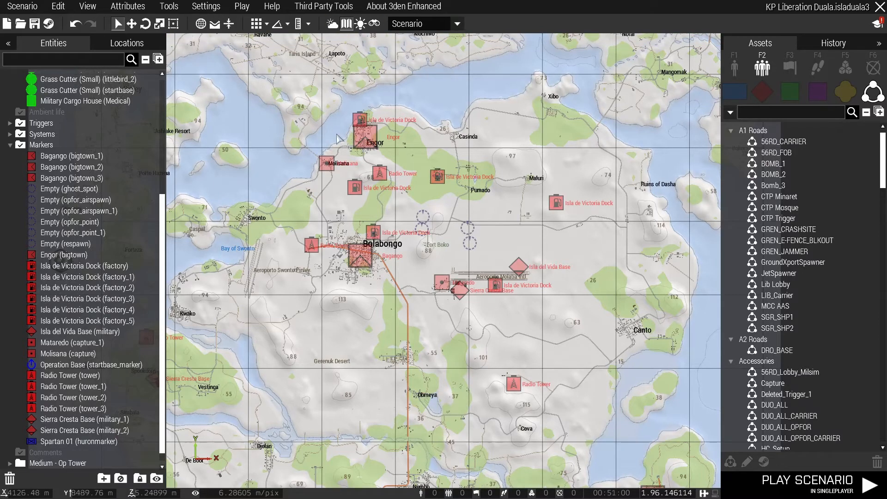
Copy the opfor_airspawn_1 marker to the map's northeast corner, the middle of the east edge and the southeast corner
{"action": "scroll", "coordinate": [459, 173], "scroll_direction": "down", "scroll_amount": 3}
{"action": "scroll", "coordinate": [198, 72], "scroll_direction": "up", "scroll_amount": 5}
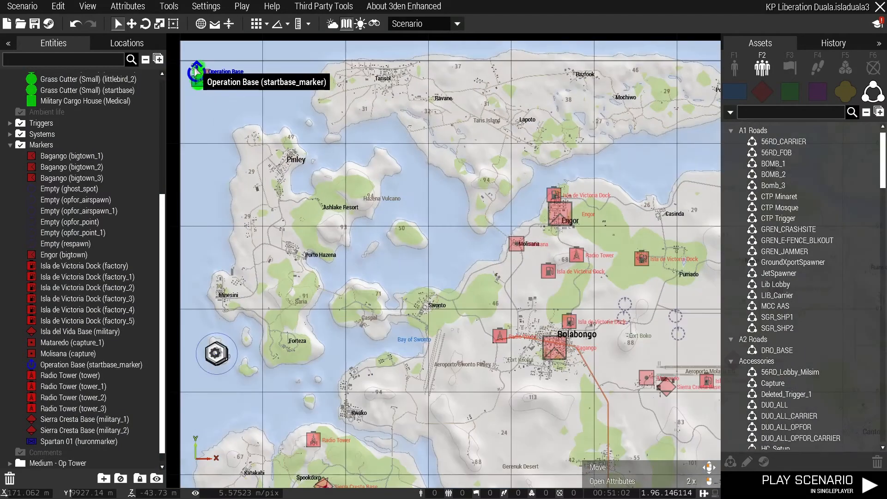
{"action": "scroll", "coordinate": [248, 115], "scroll_direction": "down", "scroll_amount": 5}
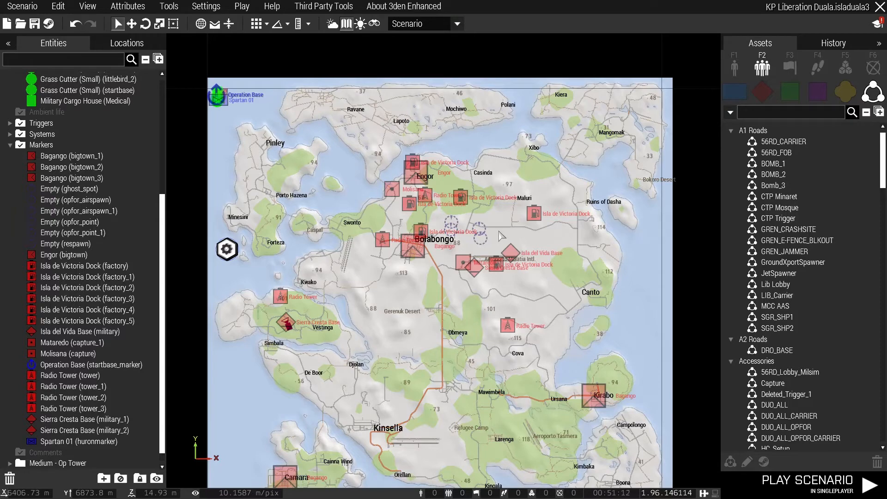
{"action": "scroll", "coordinate": [460, 227], "scroll_direction": "up", "scroll_amount": 5}
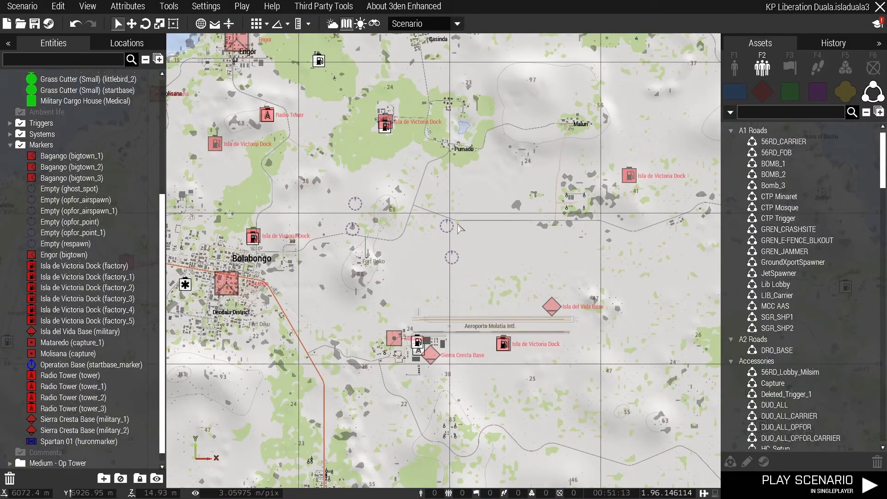
{"action": "left_click", "coordinate": [451, 258]}
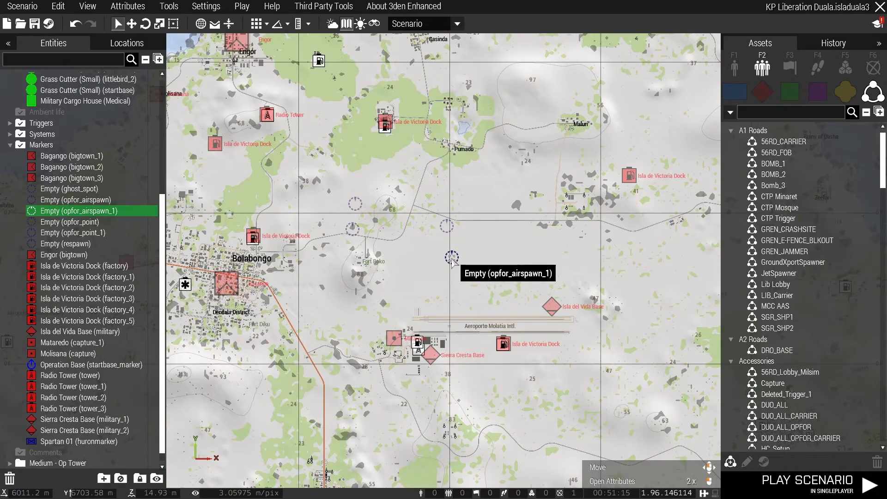
{"action": "scroll", "coordinate": [451, 260], "scroll_direction": "down", "scroll_amount": 5}
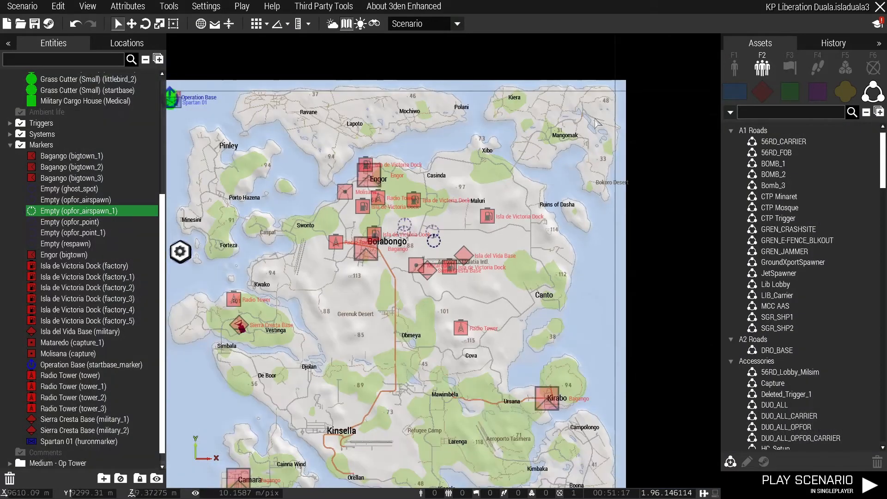
{"action": "key", "text": "ctrl+v"}
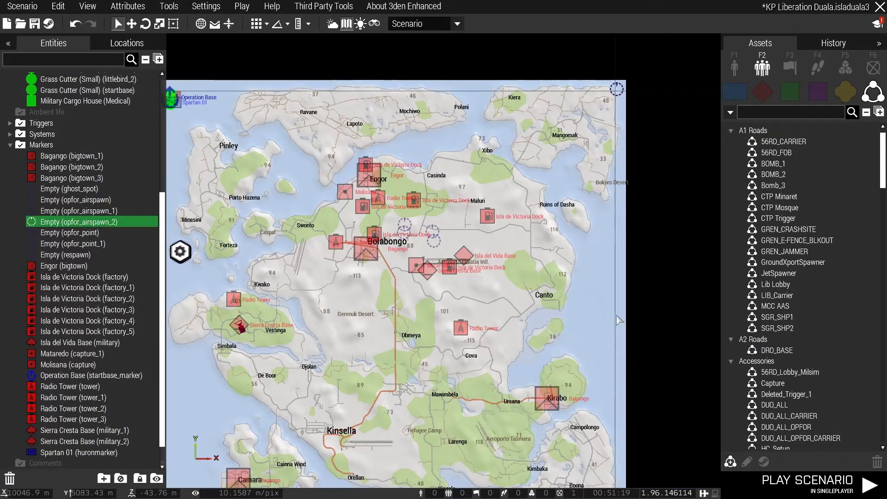
{"action": "key", "text": "ctrl+v"}
{"action": "key", "text": "s"}
{"action": "key", "text": "ctrl+v"}
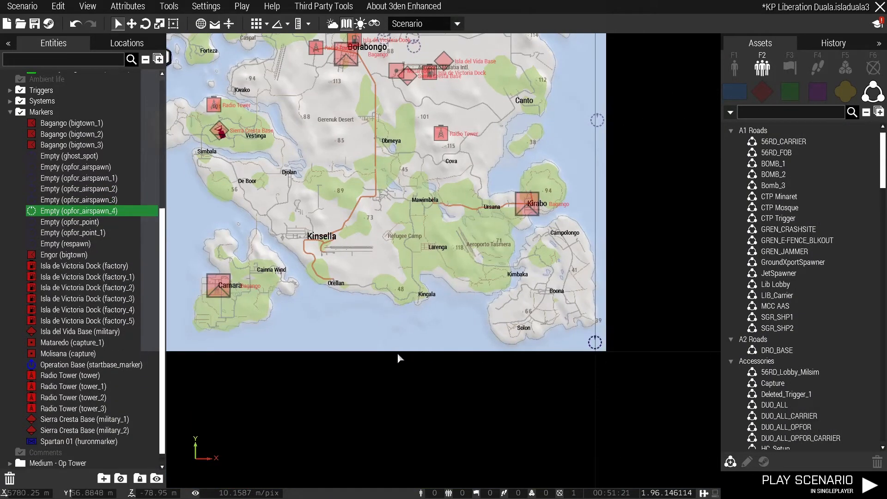
Place more opfor_airspawn copies at mid south edge, southwest corner and west edge, plus one just beyond the map's north edge
{"action": "key", "text": "ctrl+v"}
{"action": "key", "text": "a"}
{"action": "key", "text": "ctrl+v"}
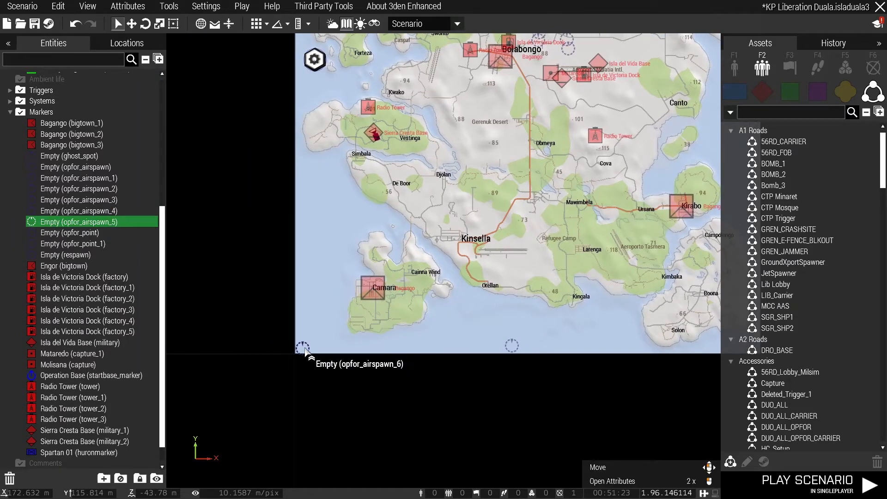
{"action": "key", "text": "w"}
{"action": "key", "text": "ctrl+v"}
{"action": "key", "text": "w"}
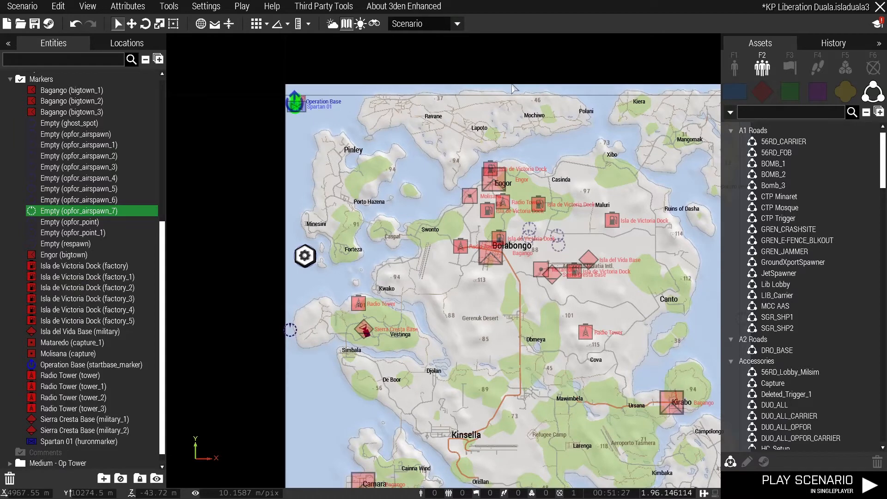
{"action": "key", "text": "ctrl+v"}
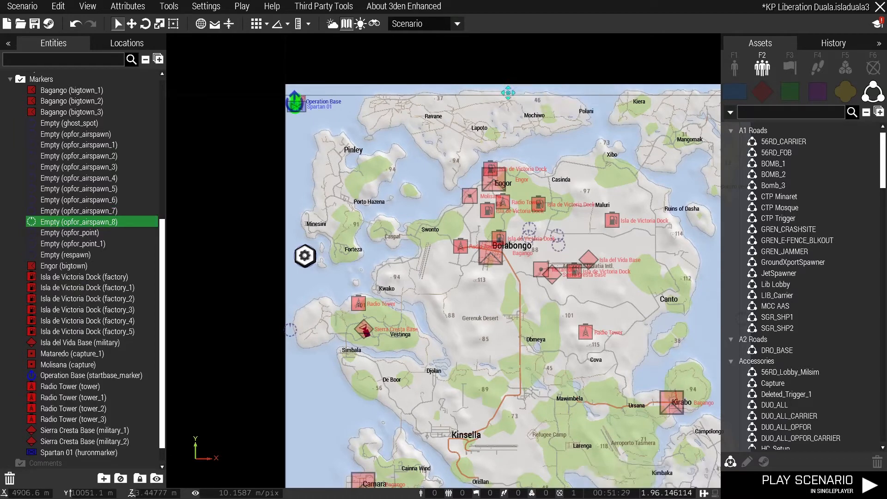
{"action": "left_click", "coordinate": [534, 85]}
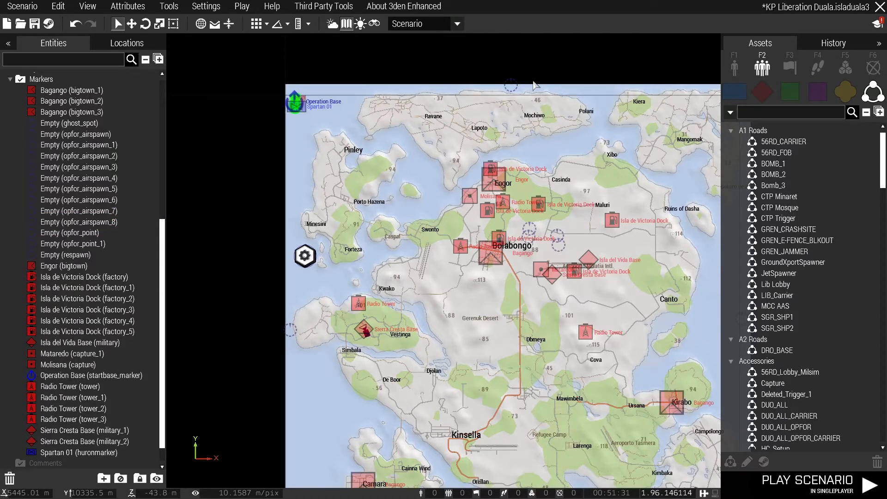
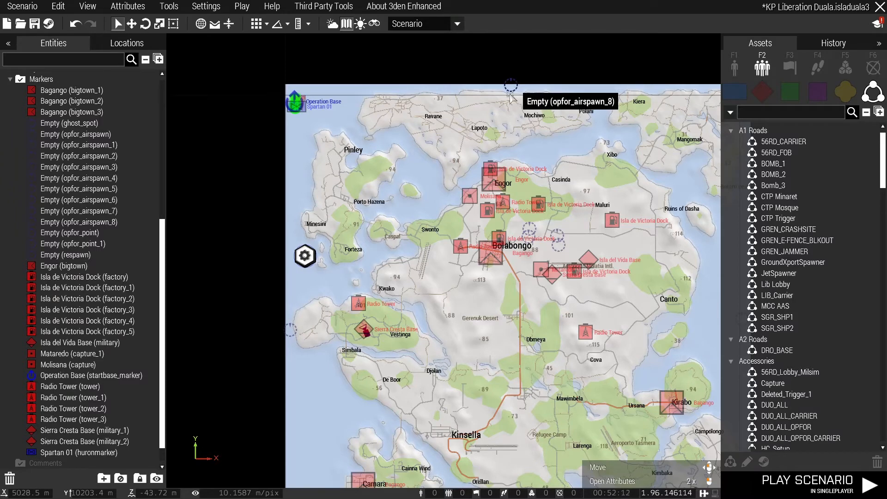
Move the opfor_airspawn_7 marker just beyond the map's west edge, check the other edge markers and save the scenario
{"action": "right_click_drag", "start_coordinate": [436, 144], "coordinate": [346, 79]}
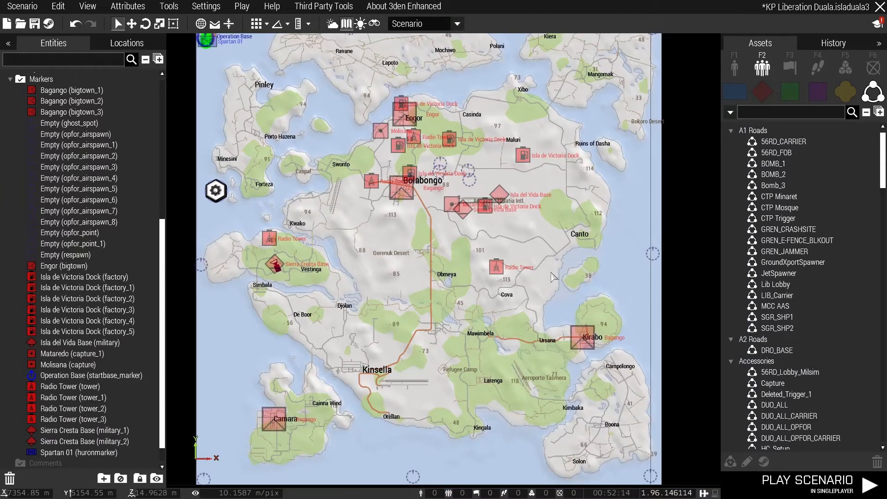
{"action": "right_click_drag", "start_coordinate": [298, 287], "coordinate": [398, 214]}
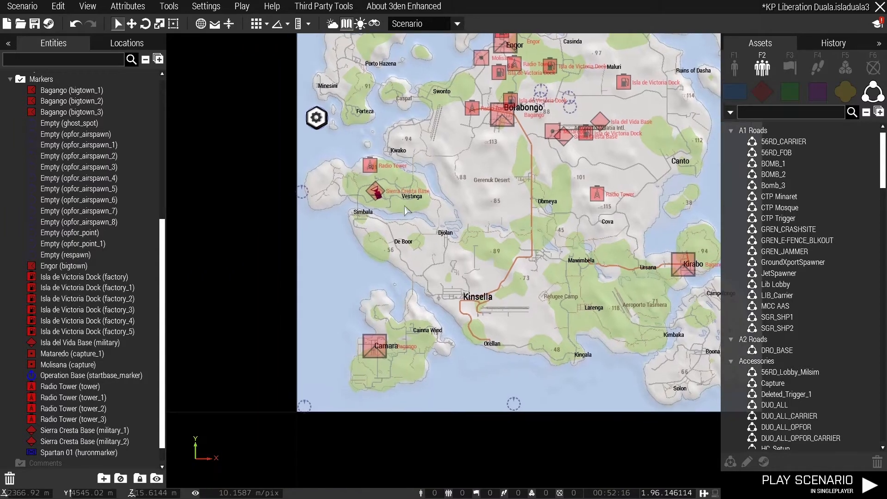
{"action": "mouse_move", "coordinate": [301, 192]}
{"action": "left_mouse_down"}
{"action": "mouse_move", "coordinate": [245, 188]}
{"action": "mouse_move", "coordinate": [297, 193]}
{"action": "mouse_move", "coordinate": [287, 195]}
{"action": "left_mouse_up"}
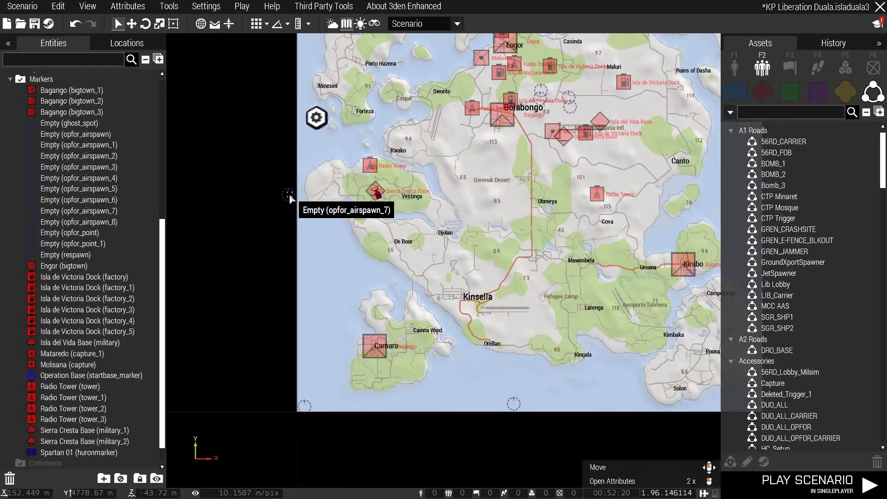
{"action": "left_click", "coordinate": [350, 386]}
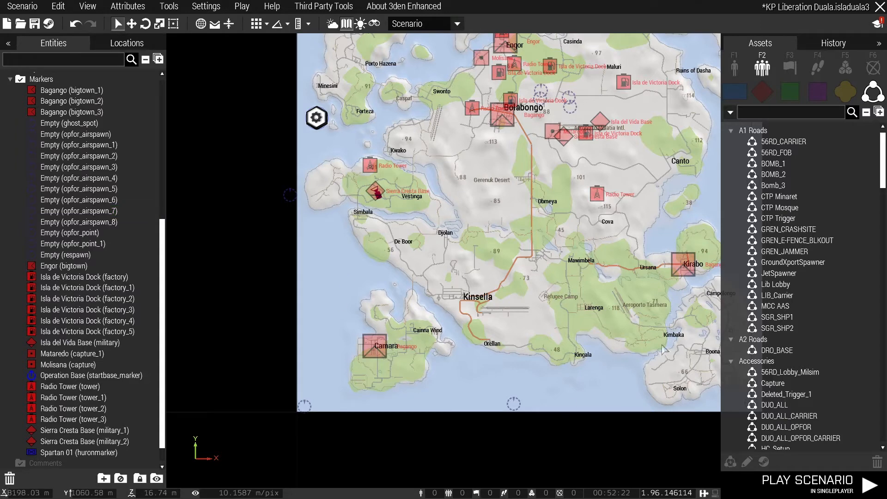
{"action": "right_click_drag", "start_coordinate": [605, 305], "coordinate": [381, 323]}
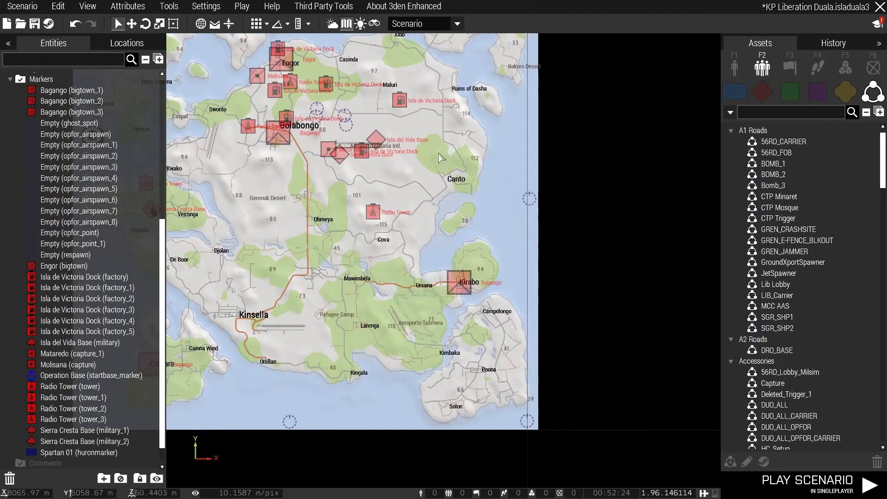
{"action": "right_click_drag", "start_coordinate": [448, 188], "coordinate": [612, 264]}
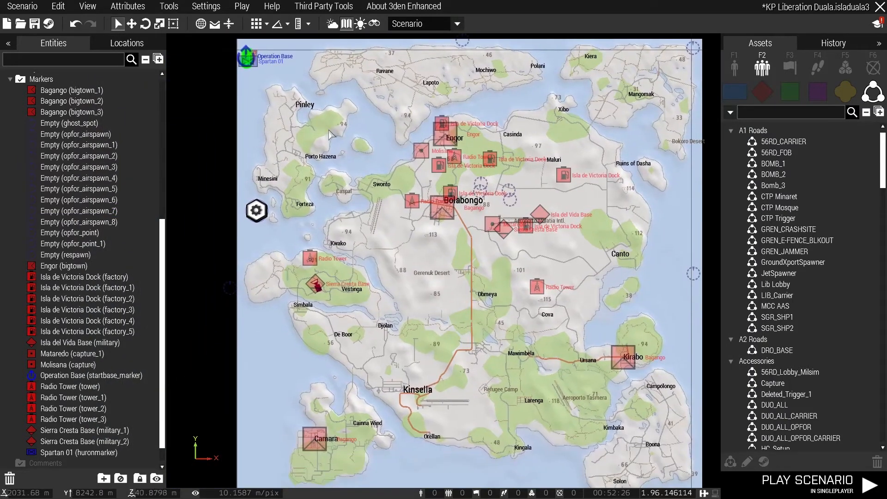
{"action": "key", "text": "ctrl+s"}
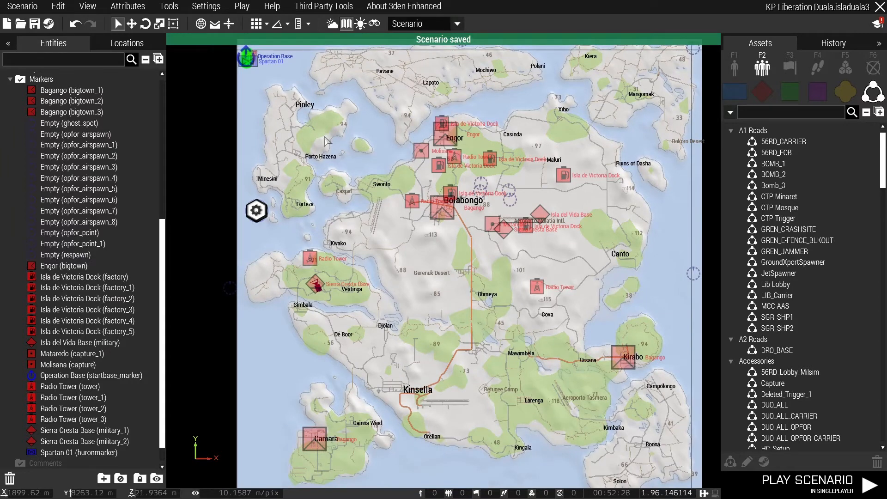
Move the opfor_point_1 marker west onto open ground beside the rocks northwest of Fort Boko and save the scenario
{"action": "scroll", "coordinate": [369, 153], "scroll_direction": "up", "scroll_amount": 1}
{"action": "scroll", "coordinate": [485, 300], "scroll_direction": "up", "scroll_amount": 3}
{"action": "scroll", "coordinate": [393, 310], "scroll_direction": "up", "scroll_amount": 2}
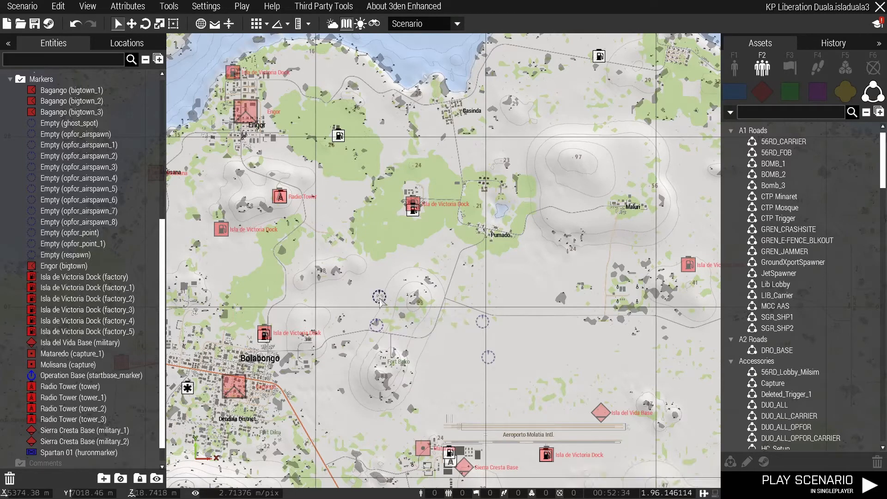
{"action": "scroll", "coordinate": [376, 314], "scroll_direction": "down", "scroll_amount": 2}
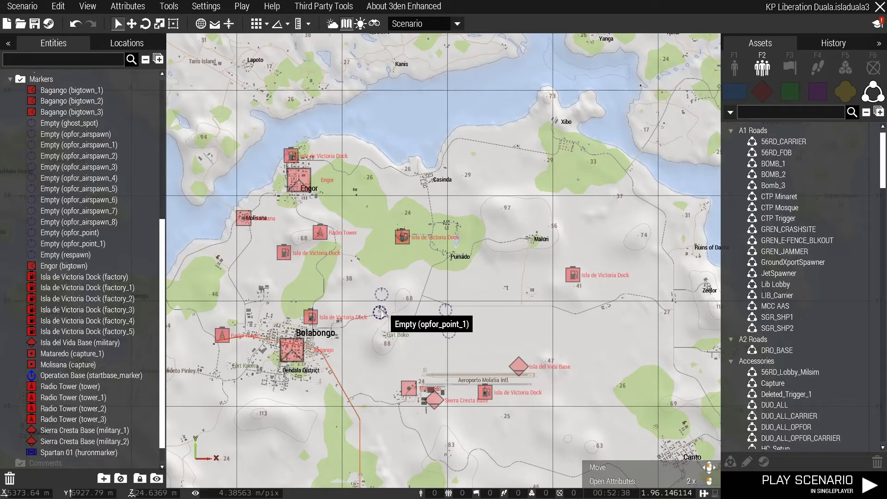
{"action": "right_click_drag", "start_coordinate": [380, 313], "coordinate": [434, 222]}
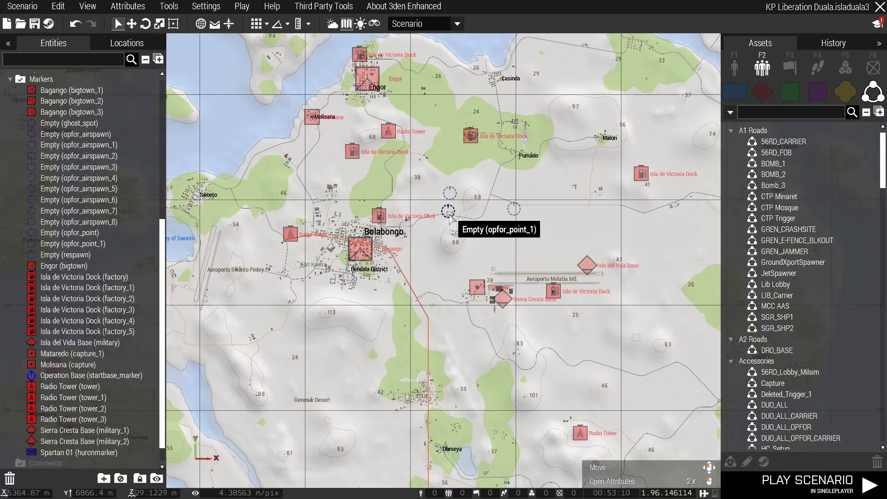
{"action": "scroll", "coordinate": [449, 216], "scroll_direction": "up", "scroll_amount": 4}
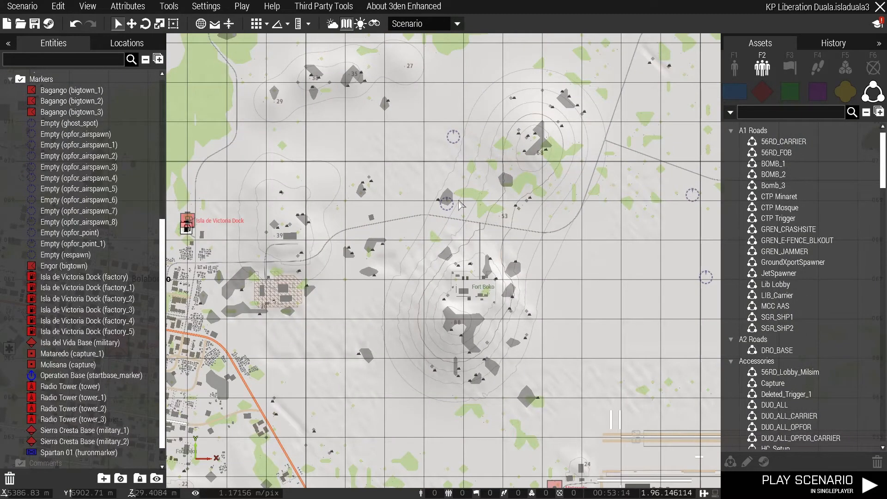
{"action": "left_click_drag", "start_coordinate": [446, 204], "coordinate": [415, 197]}
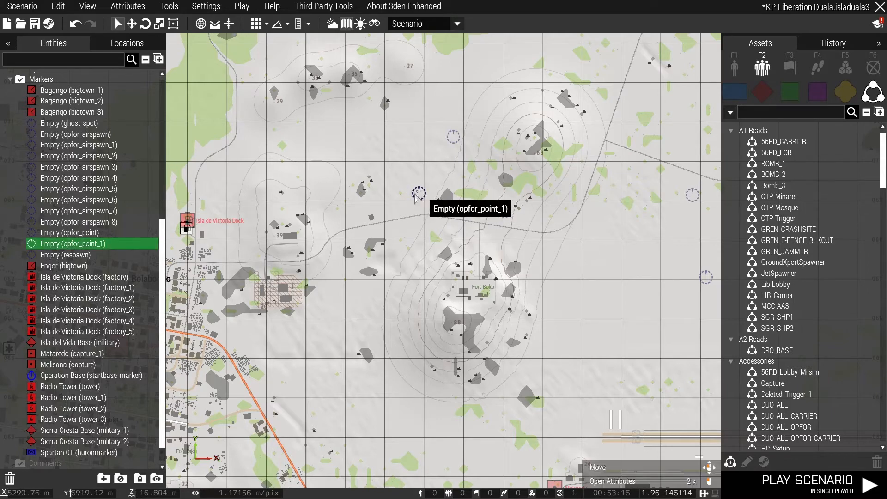
{"action": "scroll", "coordinate": [370, 198], "scroll_direction": "up", "scroll_amount": 4}
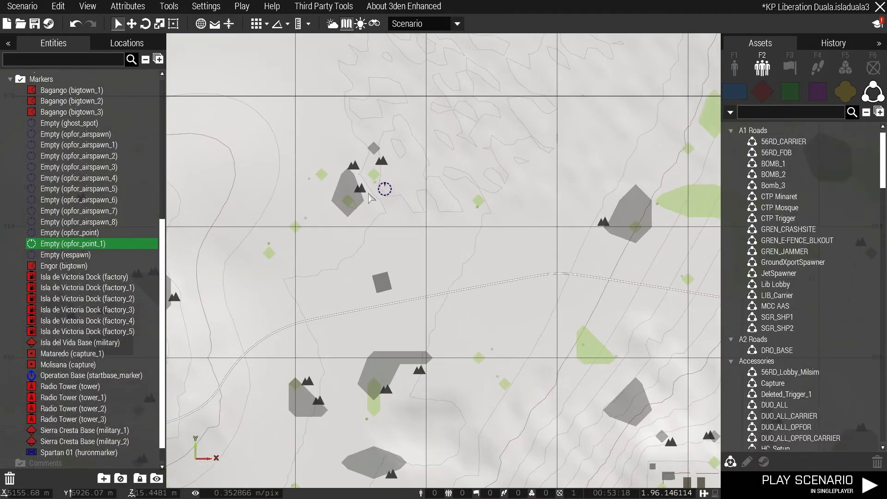
{"action": "scroll", "coordinate": [370, 198], "scroll_direction": "down", "scroll_amount": 5}
{"action": "left_click", "coordinate": [422, 199]}
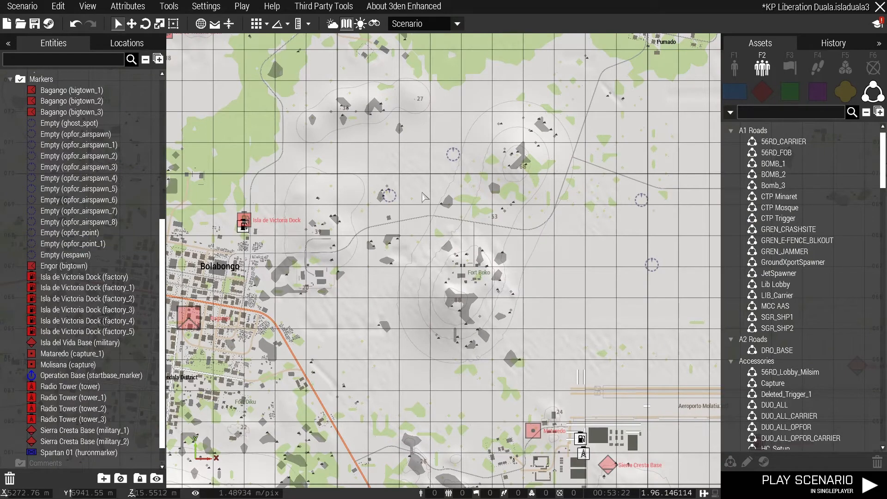
{"action": "key", "text": "ctrl+s"}
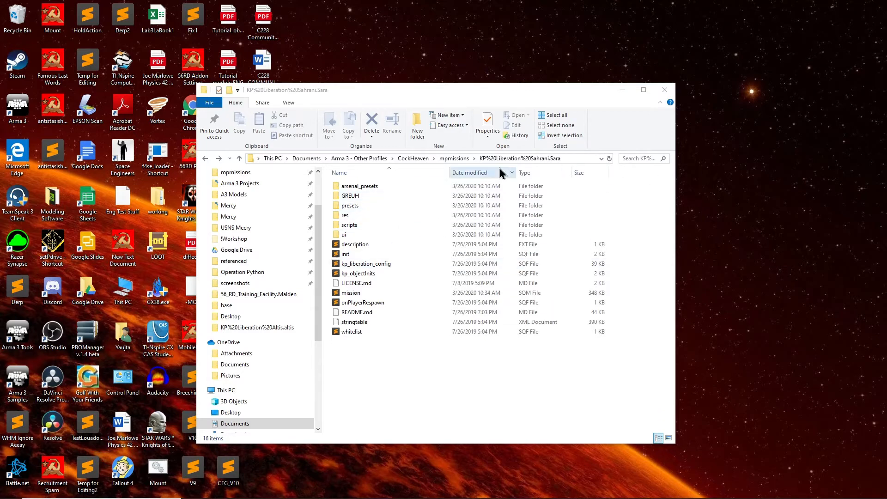
In File Explorer, copy everything in the KP%20Liberation%20Sahrani.Sara folder except the mission file
{"action": "left_click_drag", "start_coordinate": [408, 372], "coordinate": [355, 180]}
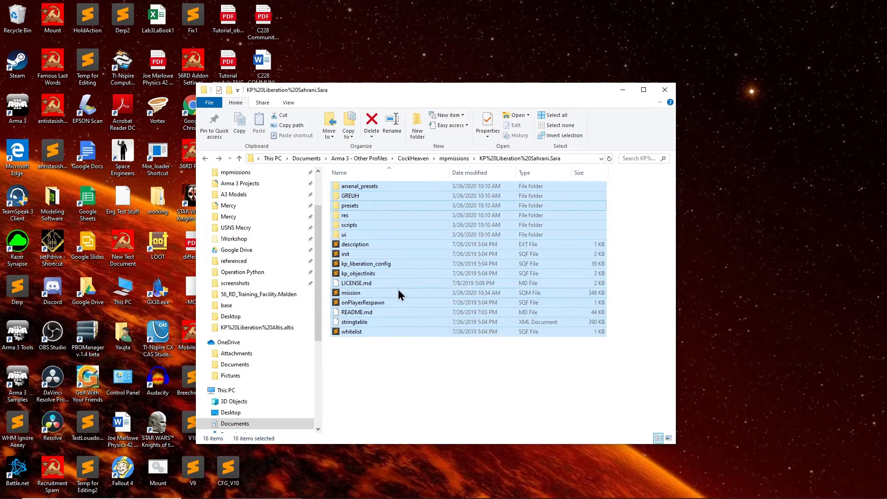
{"action": "left_click", "coordinate": [370, 294], "text": "ctrl"}
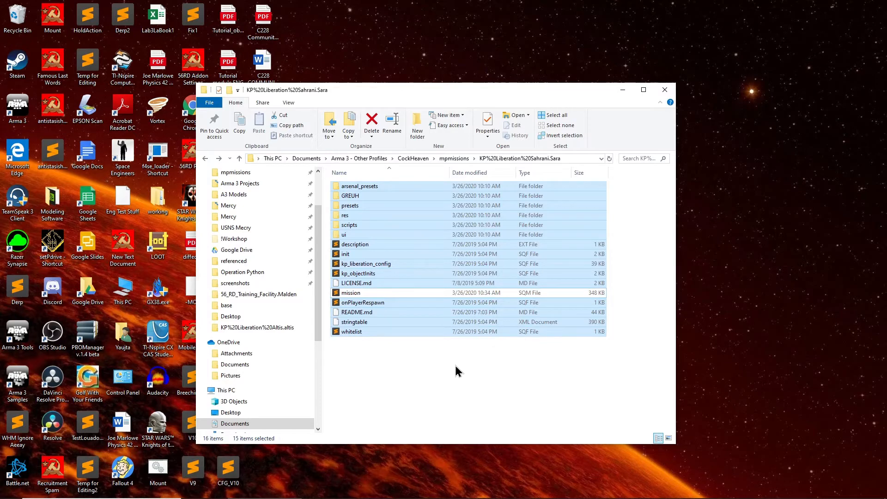
{"action": "key", "text": "ctrl+c"}
Paste the copied mission files into the KP%20Liberation%20Duala.isladuala3 folder under mpmissions
{"action": "left_click", "coordinate": [454, 158]}
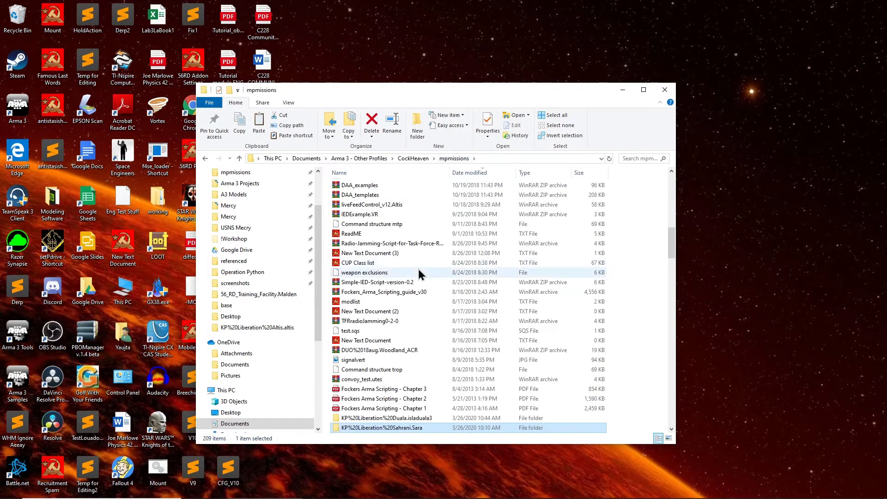
{"action": "scroll", "coordinate": [420, 275], "scroll_direction": "down", "scroll_amount": 6}
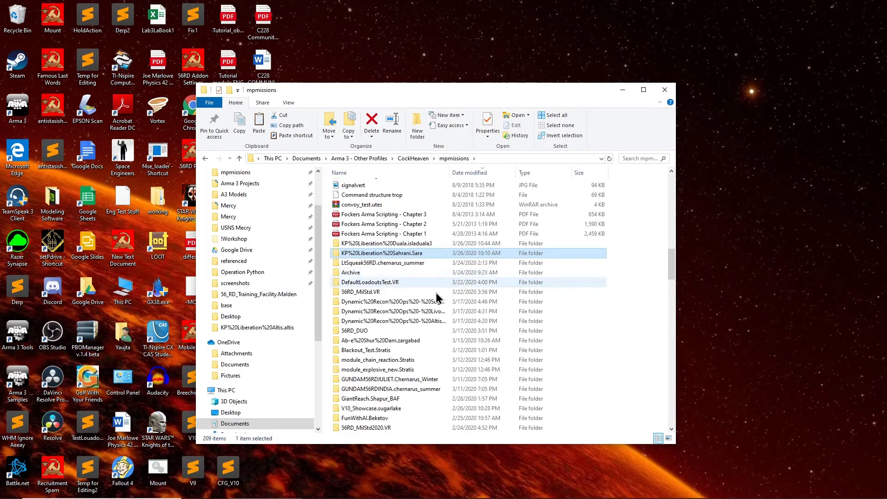
{"action": "left_click", "coordinate": [435, 245]}
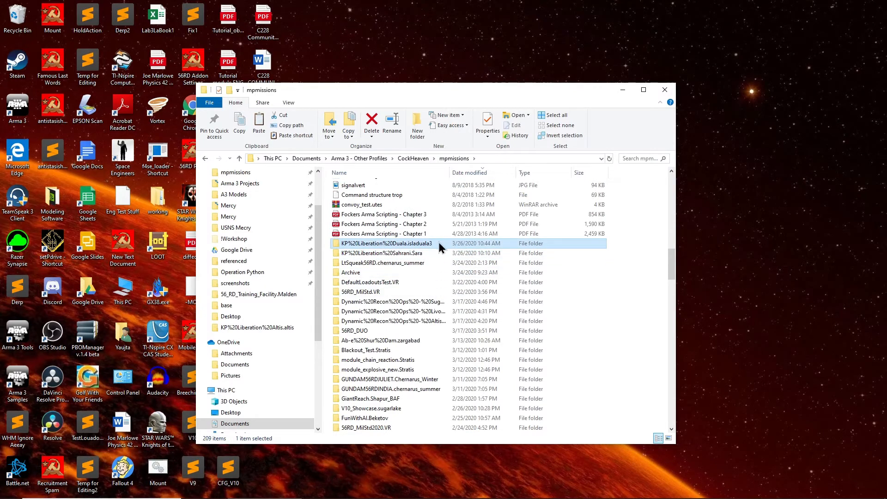
{"action": "double_click", "coordinate": [402, 243]}
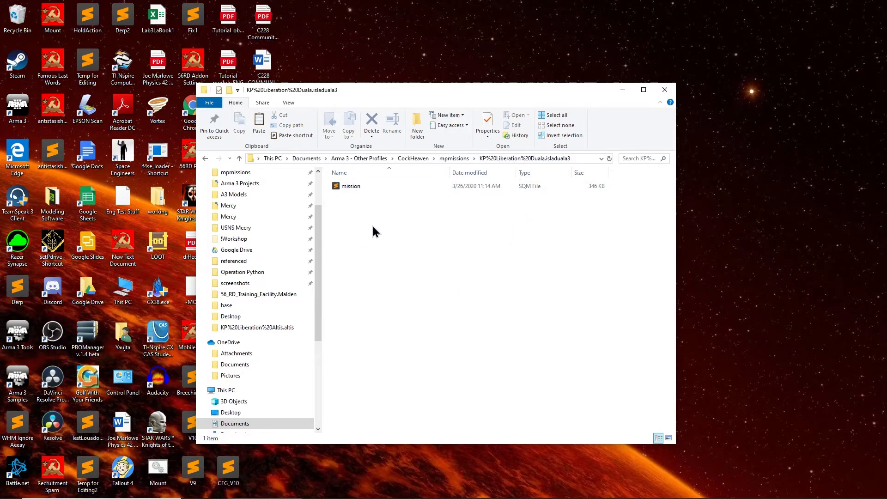
{"action": "key", "text": "ctrl+v"}
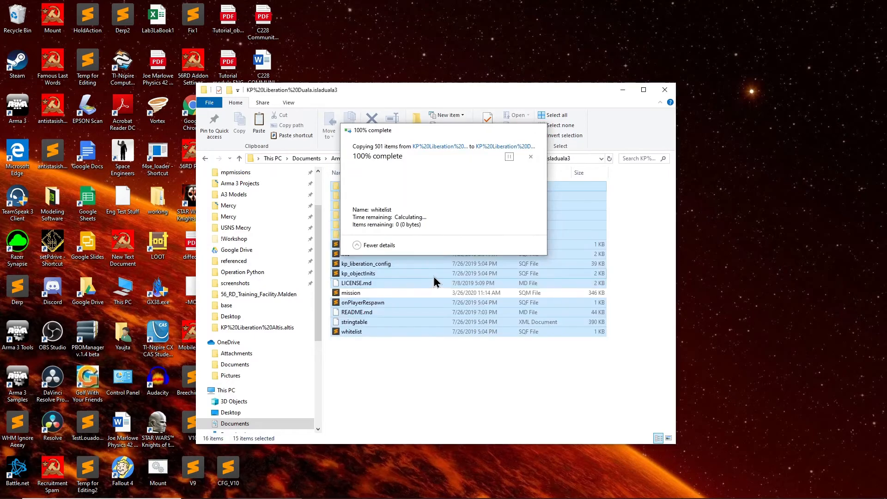
{"action": "left_click", "coordinate": [404, 359]}
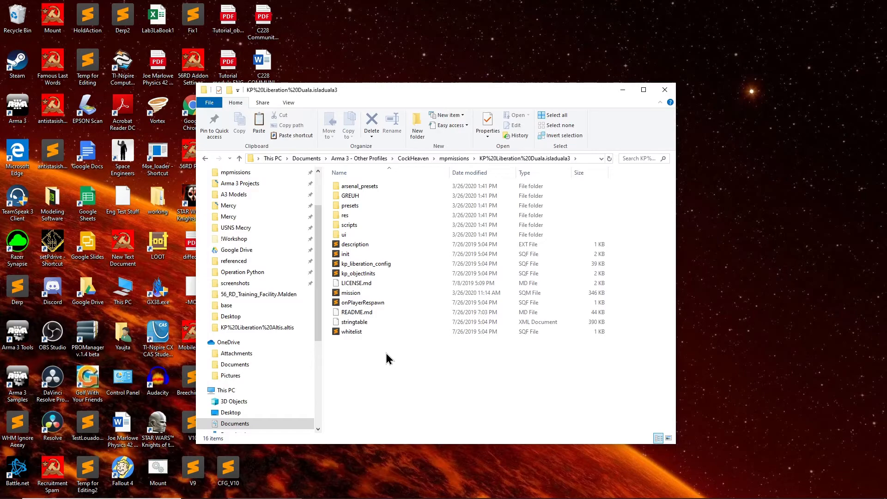
Open kp_objectInits from the Duala mission folder and examine its helipad and FOB box entries, including the classnames and the code applied
{"action": "double_click", "coordinate": [383, 275]}
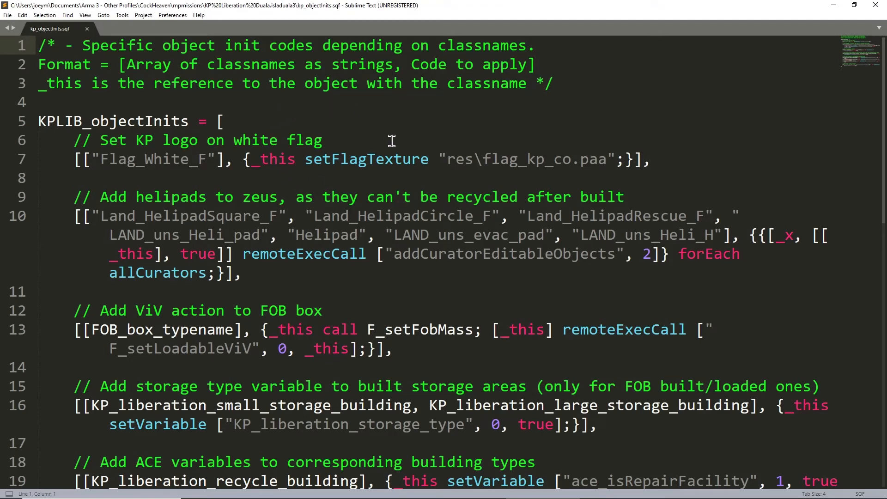
{"action": "scroll", "coordinate": [318, 271], "scroll_direction": "down", "scroll_amount": 2}
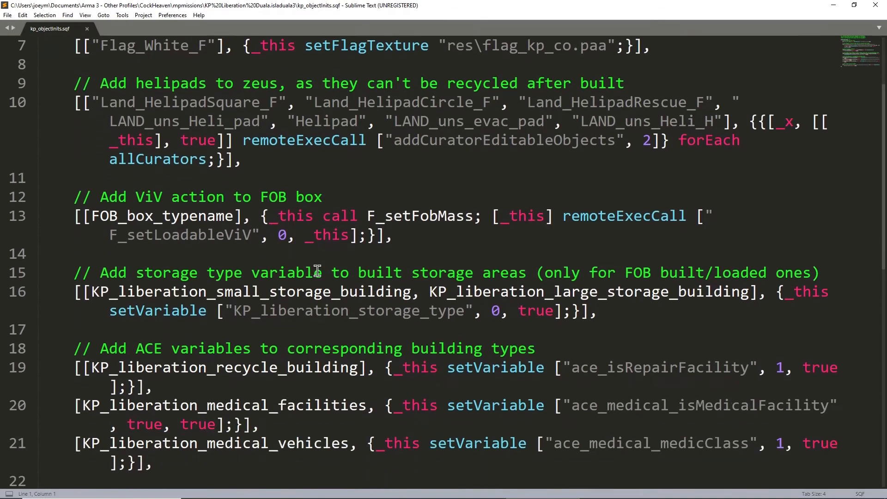
{"action": "left_click", "coordinate": [301, 229]}
{"action": "left_click", "coordinate": [172, 191]}
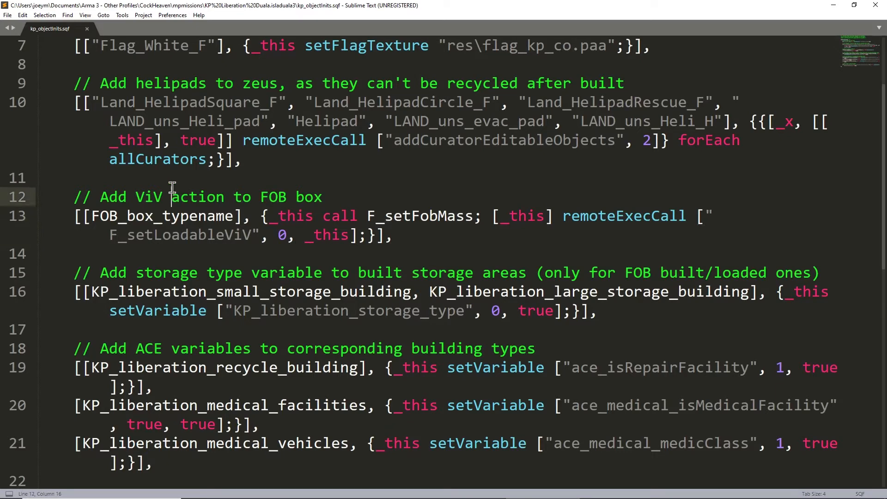
{"action": "double_click", "coordinate": [182, 102]}
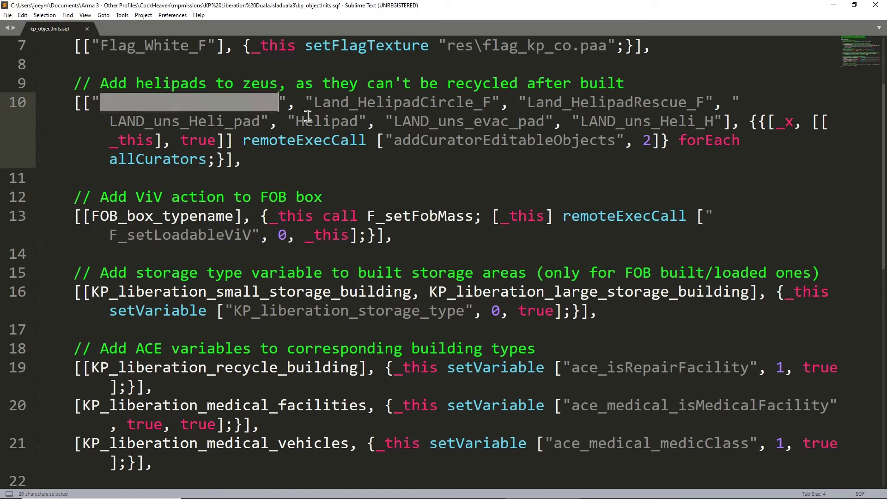
{"action": "left_click", "coordinate": [334, 127]}
{"action": "scroll", "coordinate": [259, 178], "scroll_direction": "up", "scroll_amount": 2}
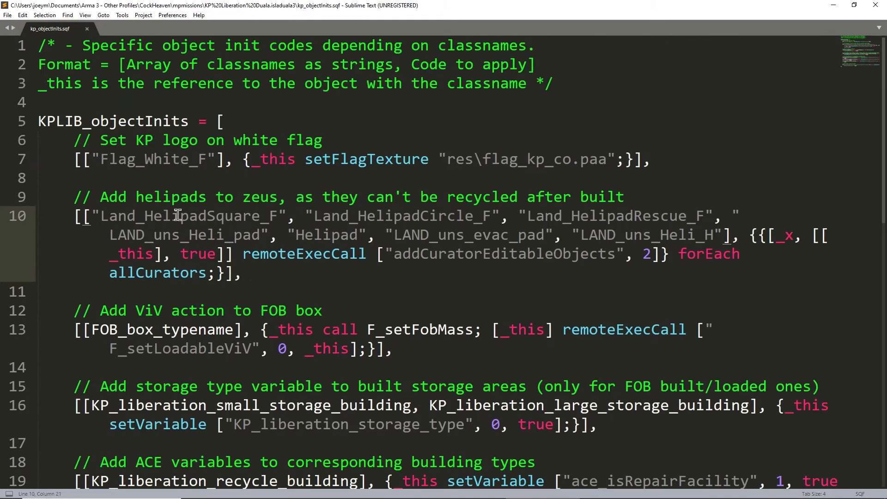
{"action": "left_click_drag", "start_coordinate": [100, 217], "coordinate": [282, 222]}
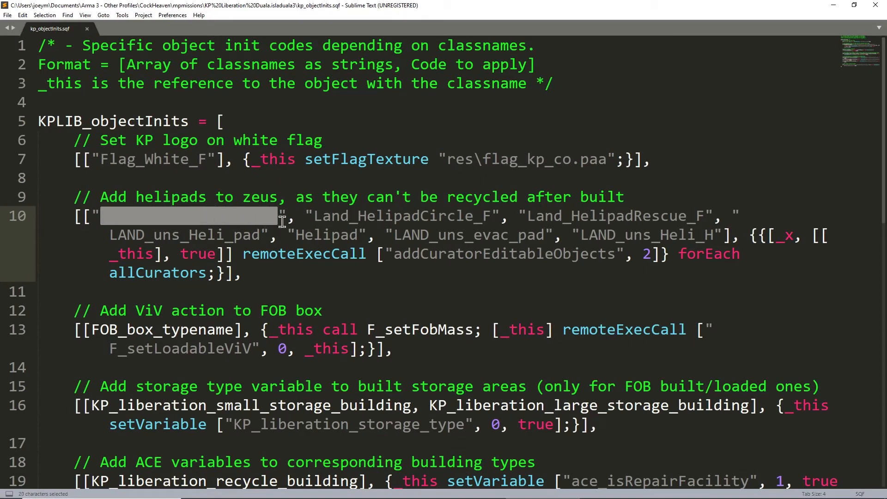
{"action": "left_click", "coordinate": [237, 244]}
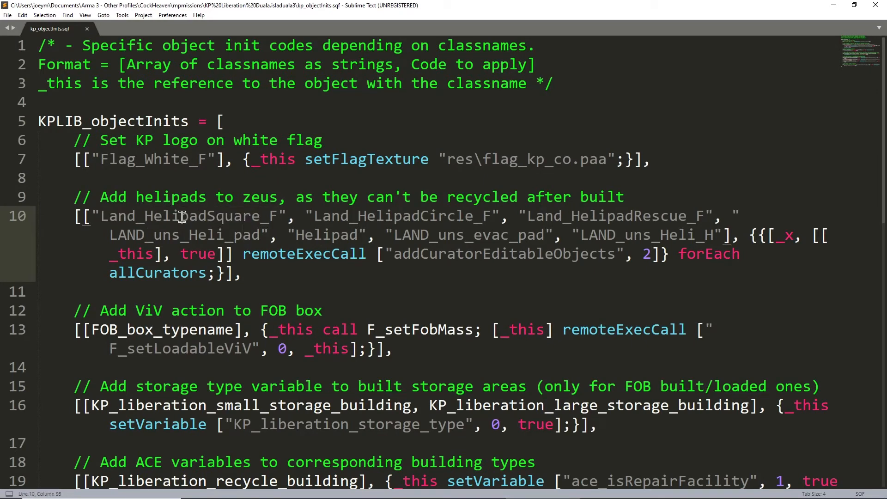
{"action": "scroll", "coordinate": [213, 227], "scroll_direction": "down", "scroll_amount": 2}
{"action": "left_click_drag", "start_coordinate": [234, 217], "coordinate": [93, 223]}
{"action": "left_click_drag", "start_coordinate": [278, 217], "coordinate": [431, 221]}
{"action": "left_click", "coordinate": [325, 198]}
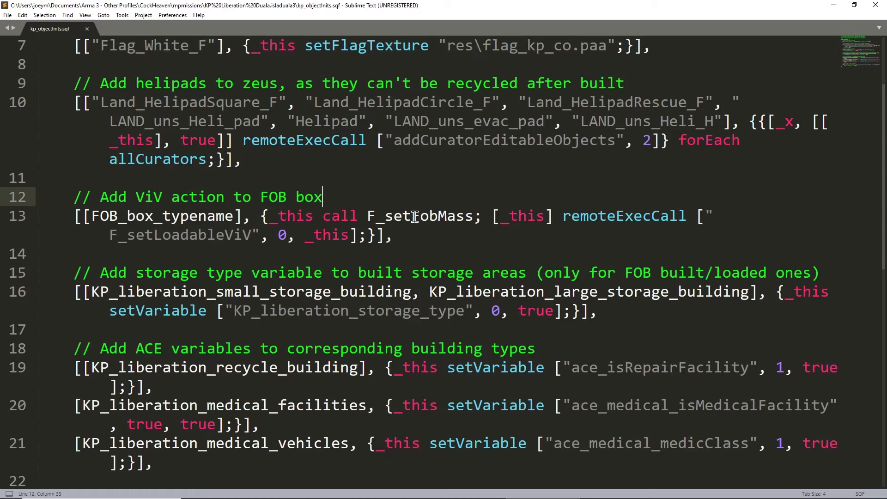
Examine the ACE variables section, reading how KP_liberation_recycle_building is paired with its ace_isRepairFacility code
{"action": "scroll", "coordinate": [416, 227], "scroll_direction": "down", "scroll_amount": 2}
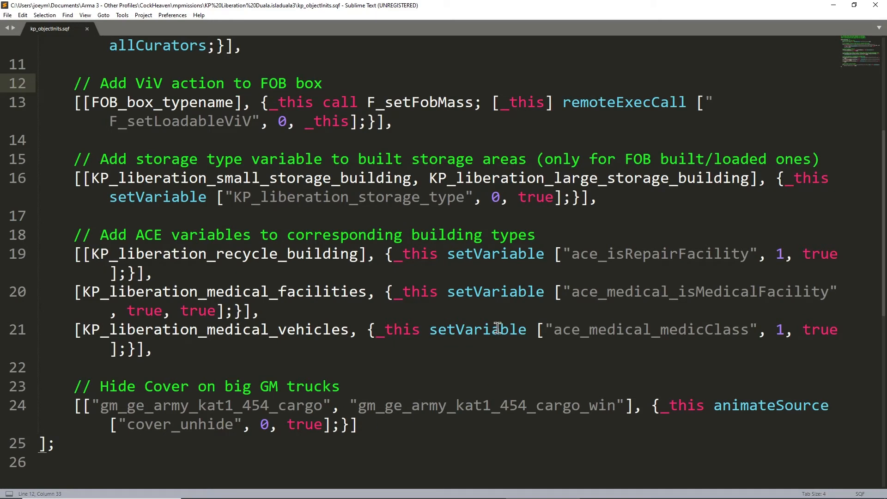
{"action": "left_click_drag", "start_coordinate": [84, 254], "coordinate": [359, 254]}
{"action": "left_click", "coordinate": [278, 255]}
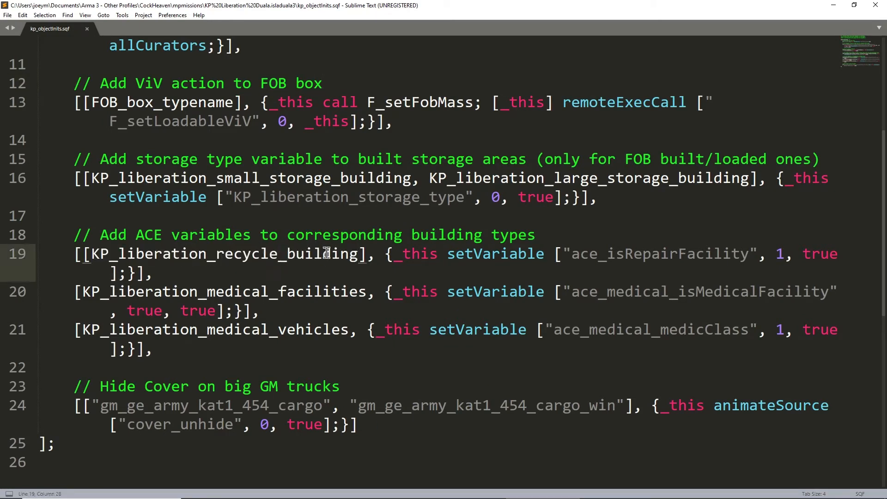
{"action": "left_click", "coordinate": [652, 261]}
{"action": "left_click_drag", "start_coordinate": [571, 255], "coordinate": [748, 254]}
{"action": "left_click", "coordinate": [735, 241]}
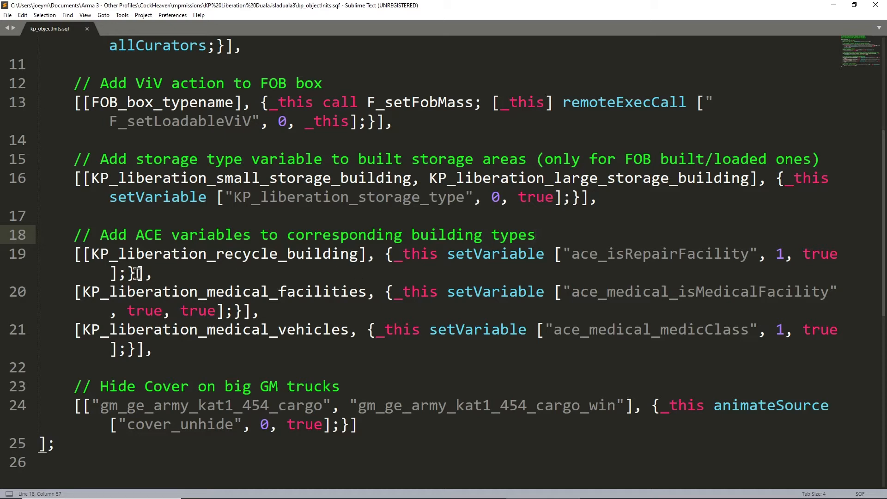
{"action": "double_click", "coordinate": [164, 257]}
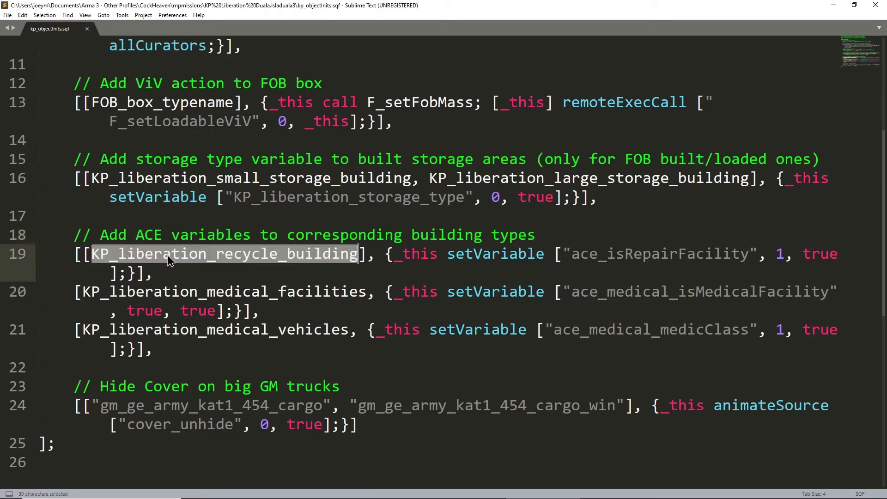
{"action": "left_click_drag", "start_coordinate": [386, 254], "coordinate": [133, 273]}
{"action": "left_click", "coordinate": [394, 273]}
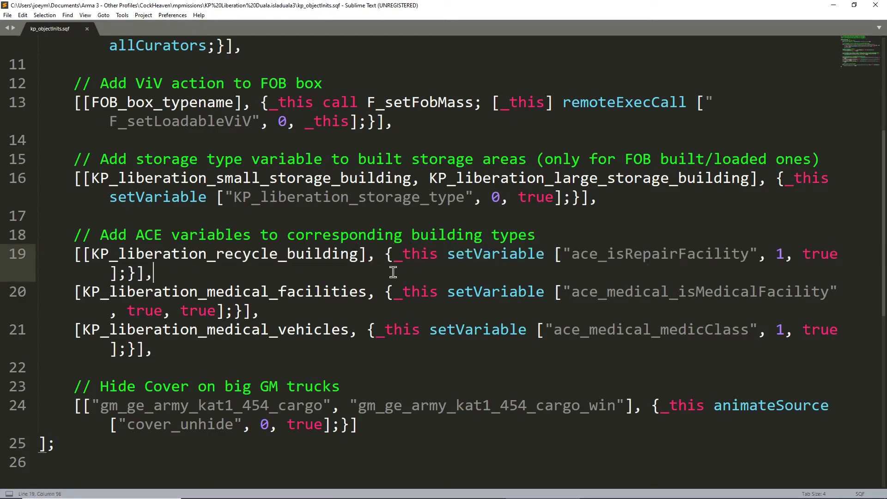
Review how the KPLIB_objectInits array is laid out, from its opening line through the entries to the closing bracket
{"action": "scroll", "coordinate": [258, 327], "scroll_direction": "up", "scroll_amount": 2}
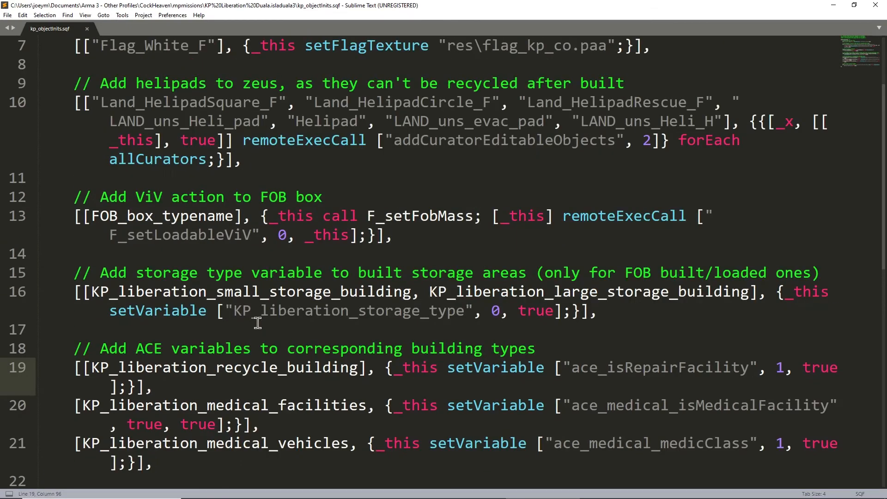
{"action": "left_click", "coordinate": [244, 220]}
{"action": "scroll", "coordinate": [241, 238], "scroll_direction": "up", "scroll_amount": 2}
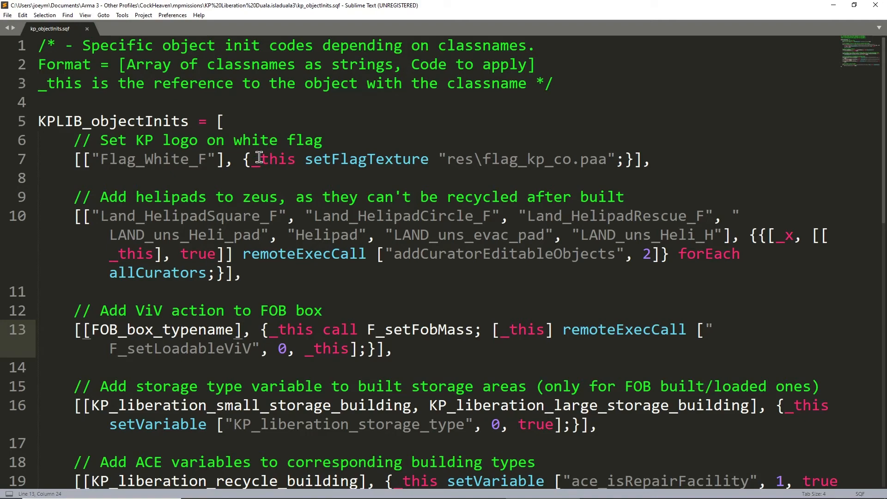
{"action": "scroll", "coordinate": [257, 171], "scroll_direction": "down", "scroll_amount": 2}
{"action": "scroll", "coordinate": [268, 276], "scroll_direction": "down", "scroll_amount": 2}
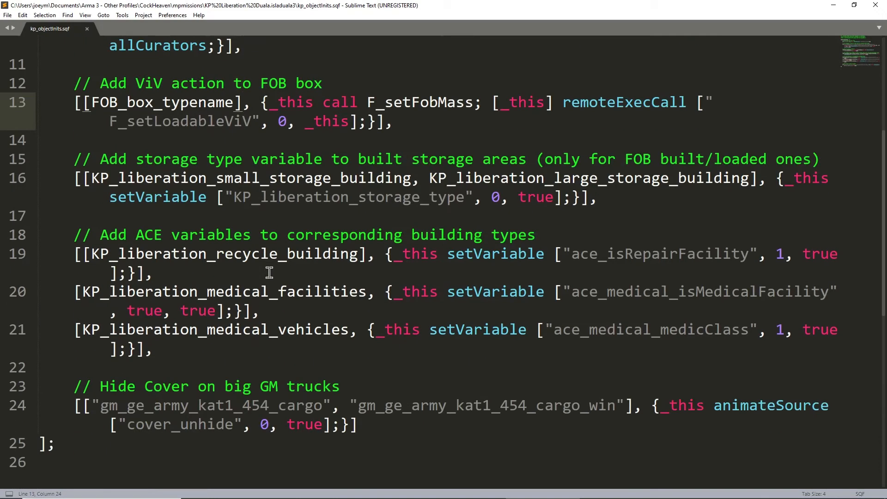
{"action": "scroll", "coordinate": [269, 273], "scroll_direction": "up", "scroll_amount": 3}
{"action": "scroll", "coordinate": [250, 243], "scroll_direction": "up", "scroll_amount": 1}
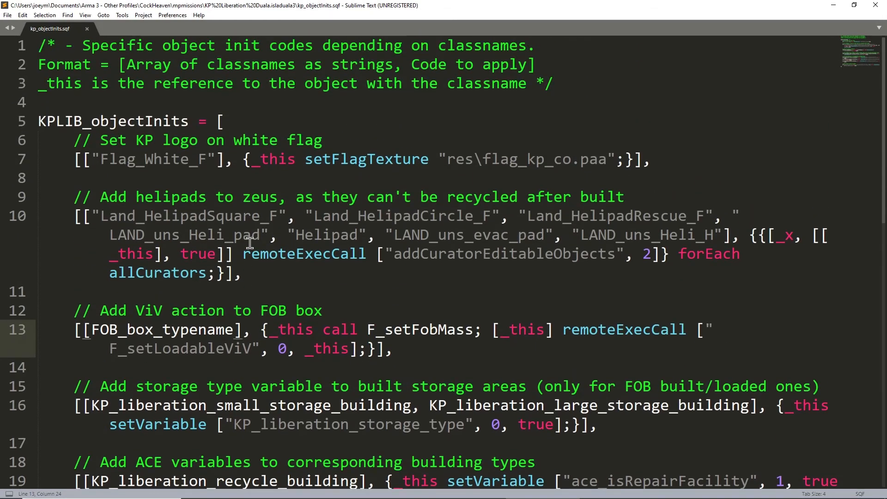
{"action": "left_click", "coordinate": [146, 122]}
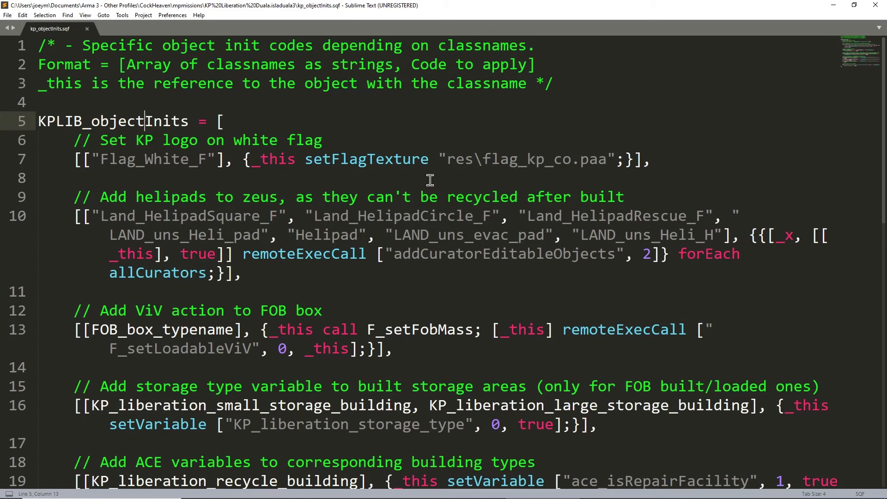
{"action": "scroll", "coordinate": [416, 177], "scroll_direction": "down", "scroll_amount": 2}
{"action": "left_click", "coordinate": [368, 169]}
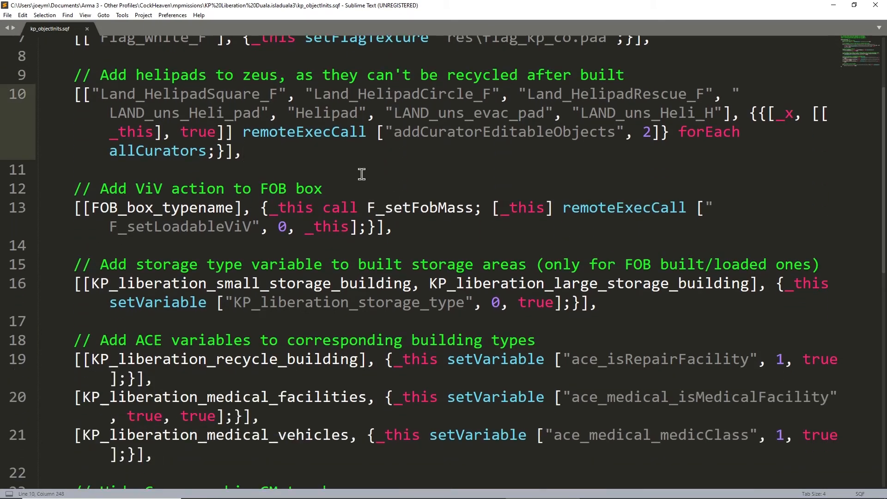
{"action": "scroll", "coordinate": [362, 175], "scroll_direction": "down", "scroll_amount": 4}
{"action": "scroll", "coordinate": [216, 214], "scroll_direction": "up", "scroll_amount": 2}
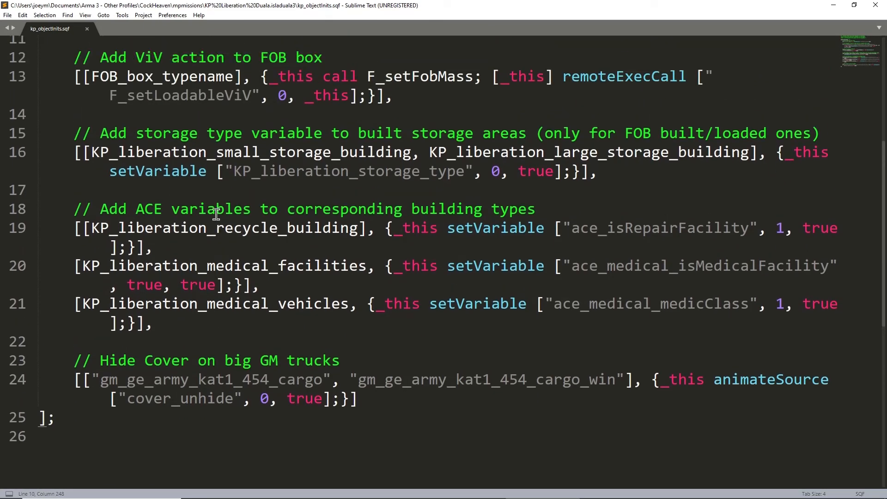
{"action": "scroll", "coordinate": [384, 175], "scroll_direction": "up", "scroll_amount": 4}
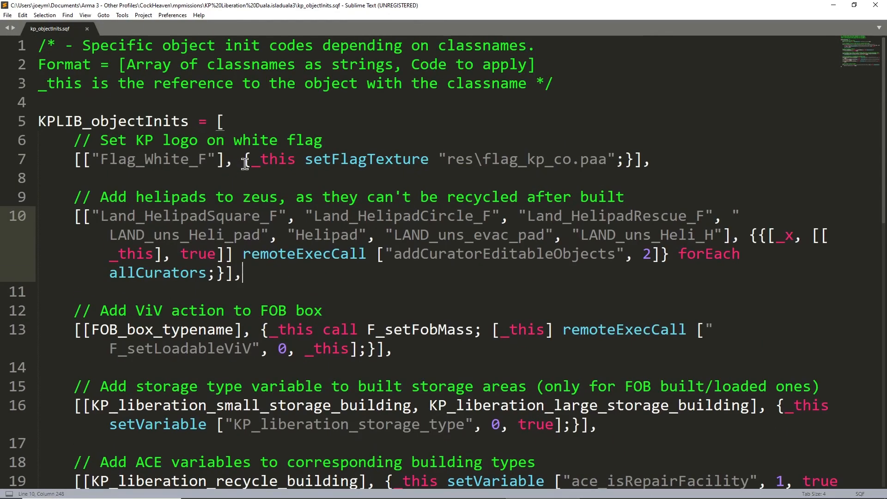
Examine the storage, ACE and FOB box entries, and place the cursor on the blank line above the FOB box comment
{"action": "scroll", "coordinate": [332, 224], "scroll_direction": "down", "scroll_amount": 1}
{"action": "scroll", "coordinate": [333, 223], "scroll_direction": "down", "scroll_amount": 2}
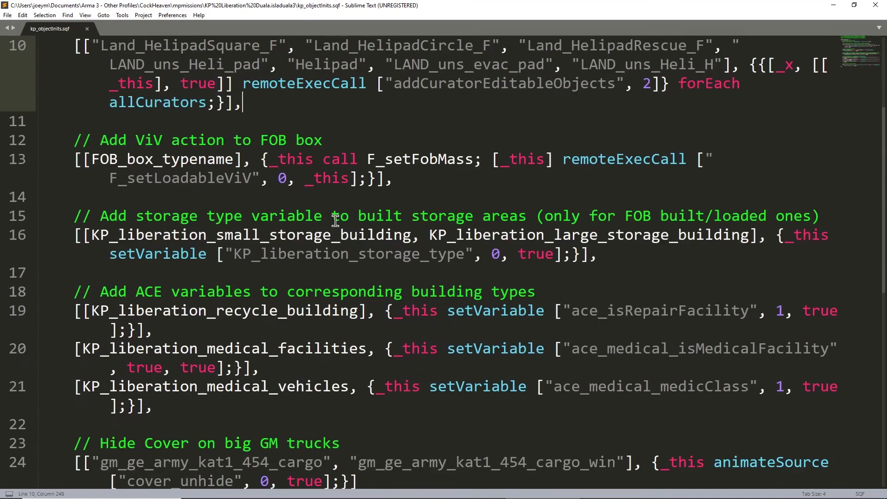
{"action": "scroll", "coordinate": [340, 218], "scroll_direction": "down", "scroll_amount": 1}
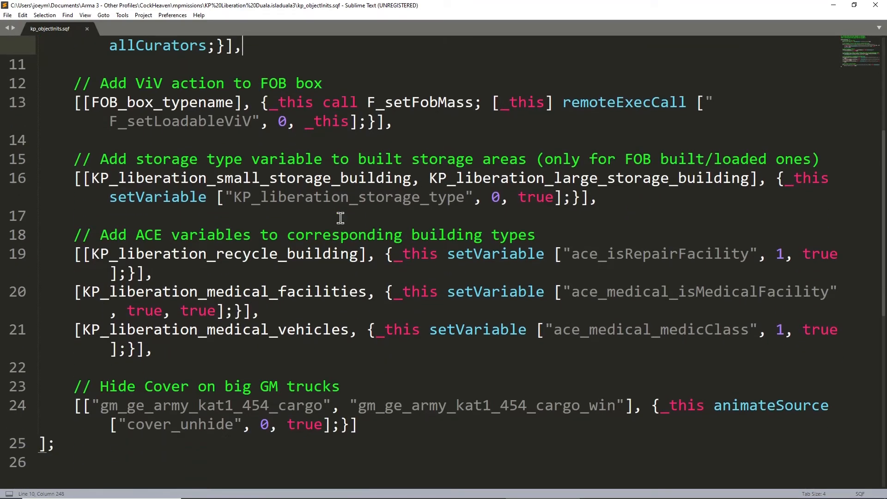
{"action": "left_click", "coordinate": [252, 360]}
{"action": "left_click", "coordinate": [350, 198]}
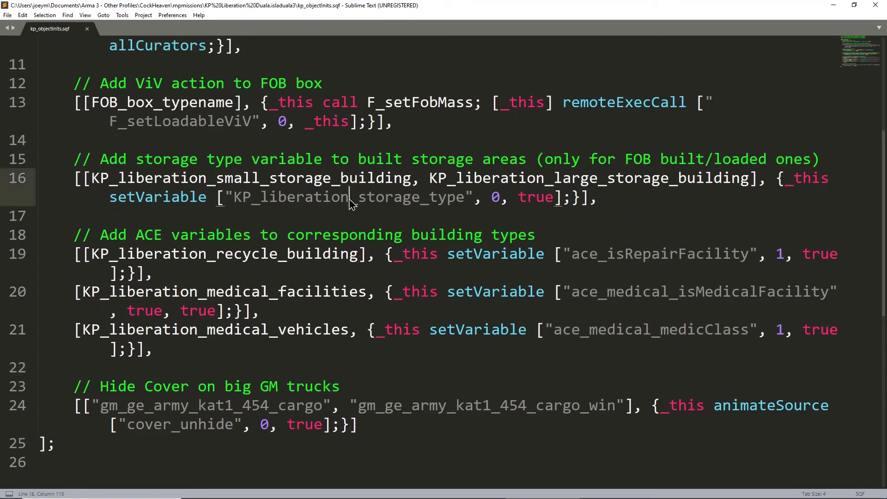
{"action": "left_click", "coordinate": [329, 142]}
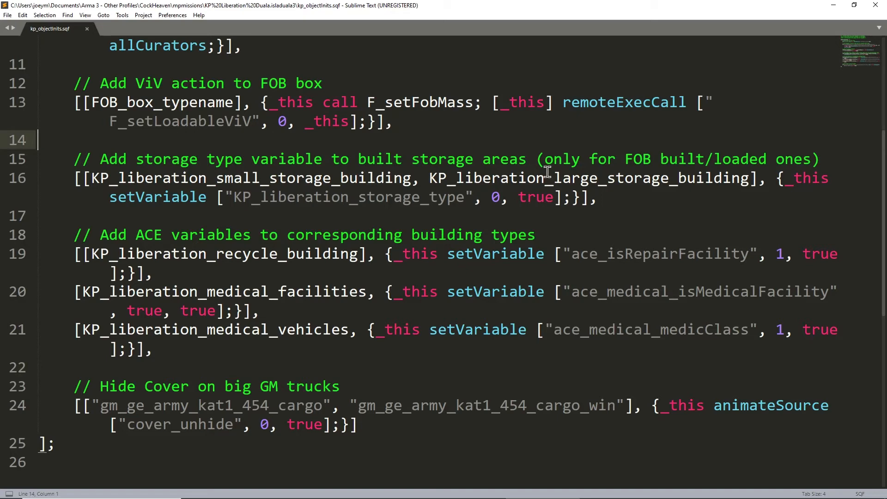
{"action": "scroll", "coordinate": [343, 216], "scroll_direction": "up", "scroll_amount": 1}
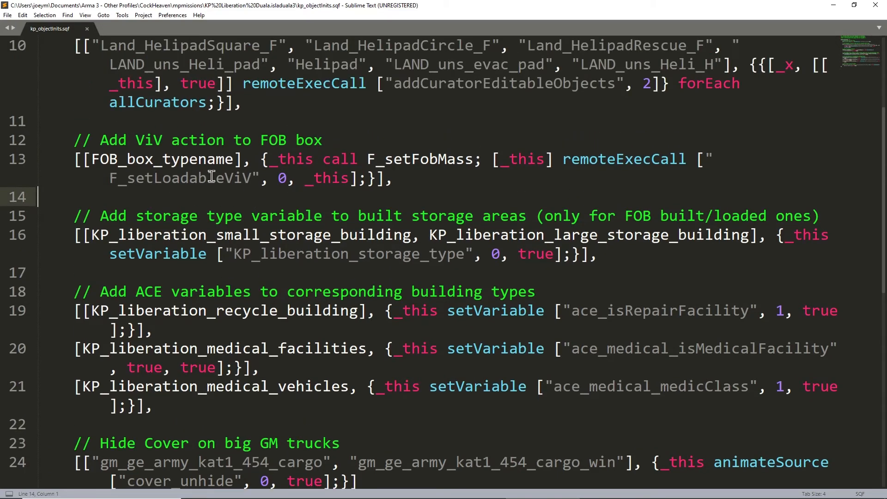
{"action": "left_click", "coordinate": [228, 129]}
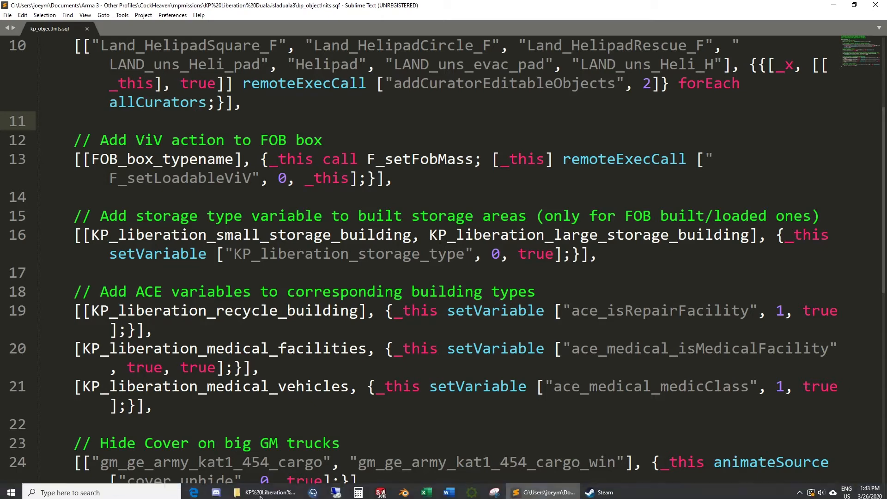
Switch to File Explorer and open kp_objectInits from the KP%20Liberation%20Altis.altis folder
{"action": "left_click", "coordinate": [260, 493]}
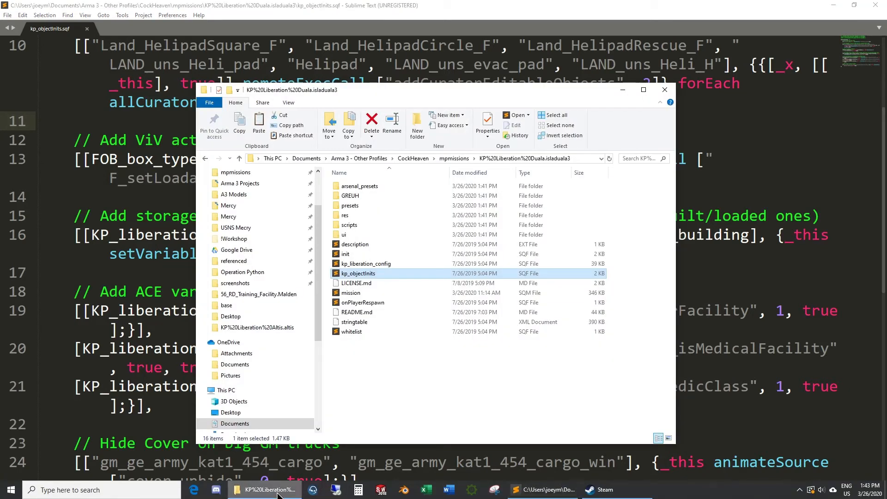
{"action": "left_click", "coordinate": [283, 328]}
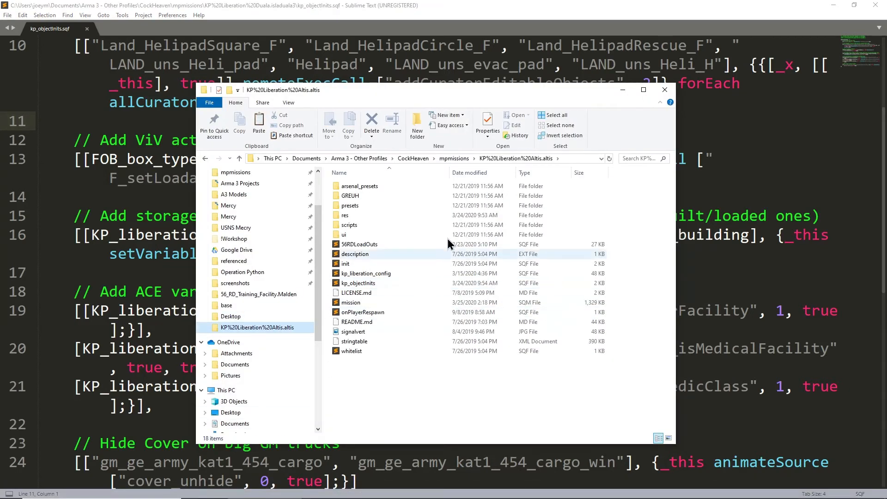
{"action": "double_click", "coordinate": [423, 283]}
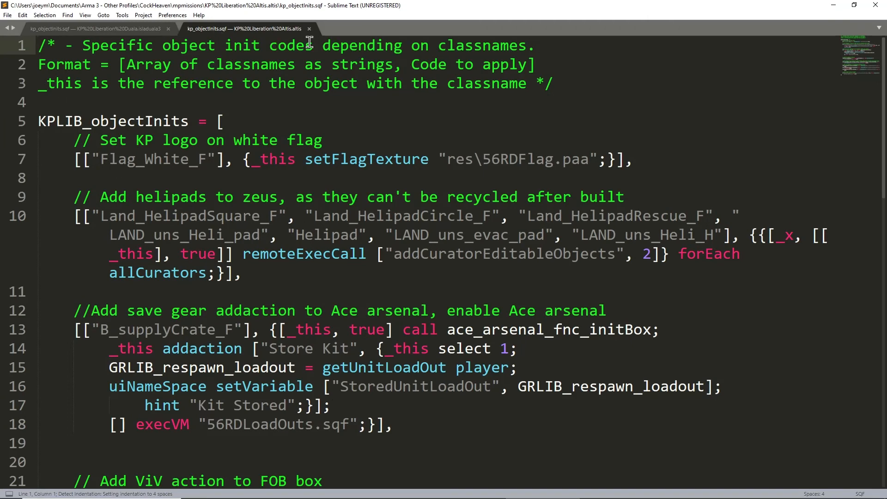
Copy the B_supplyCrate_F block with the save gear and ACE arsenal code from the Altis file, and return to Duala's kp_objectInits.sqf
{"action": "scroll", "coordinate": [241, 153], "scroll_direction": "down", "scroll_amount": 2}
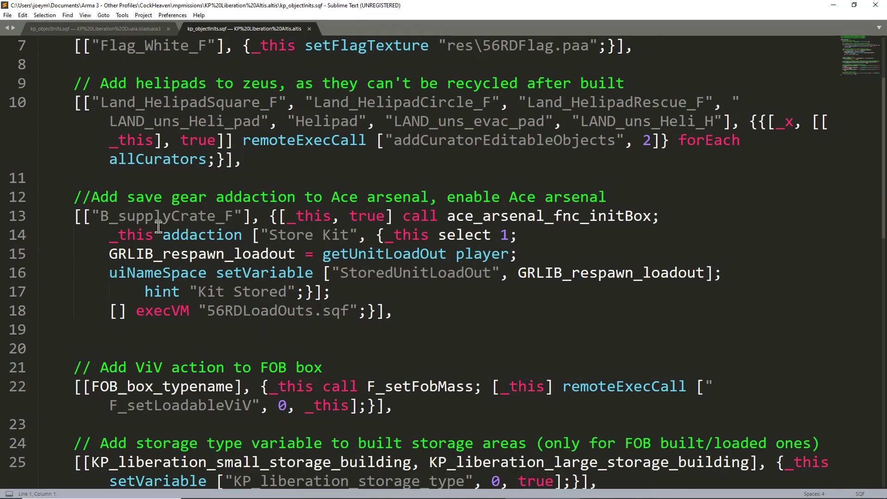
{"action": "left_click", "coordinate": [129, 200]}
{"action": "left_click", "coordinate": [436, 254]}
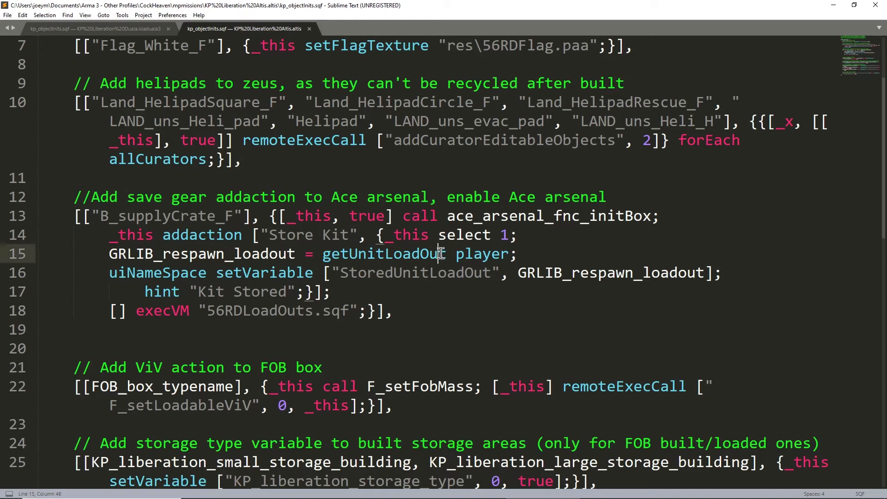
{"action": "left_click", "coordinate": [446, 321]}
{"action": "left_click_drag", "start_coordinate": [447, 321], "coordinate": [30, 202]}
{"action": "right_click", "coordinate": [252, 201]}
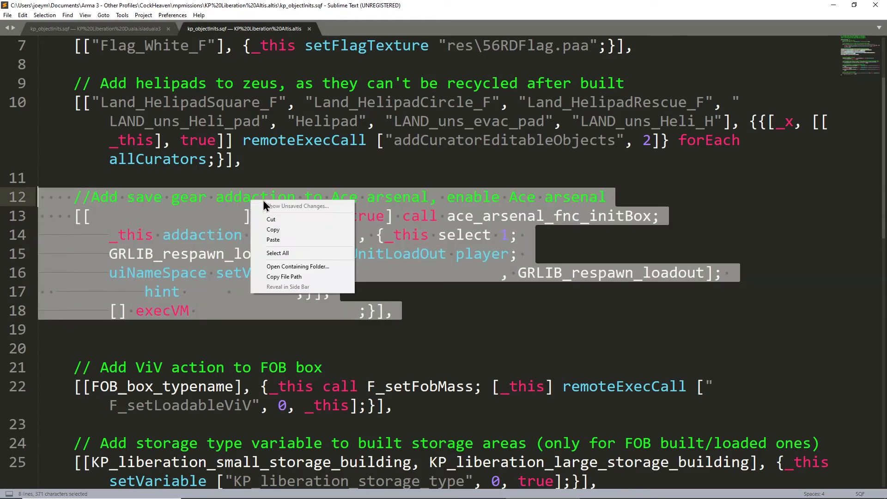
{"action": "left_click", "coordinate": [282, 231]}
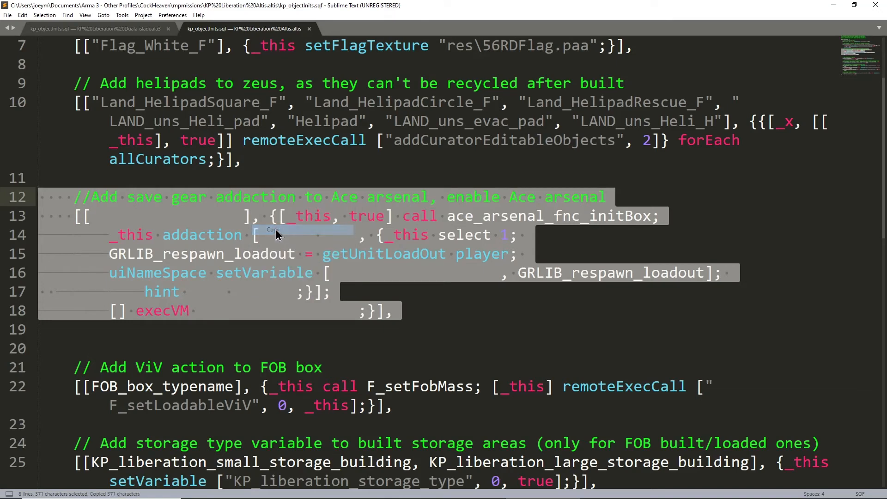
{"action": "left_click", "coordinate": [139, 29]}
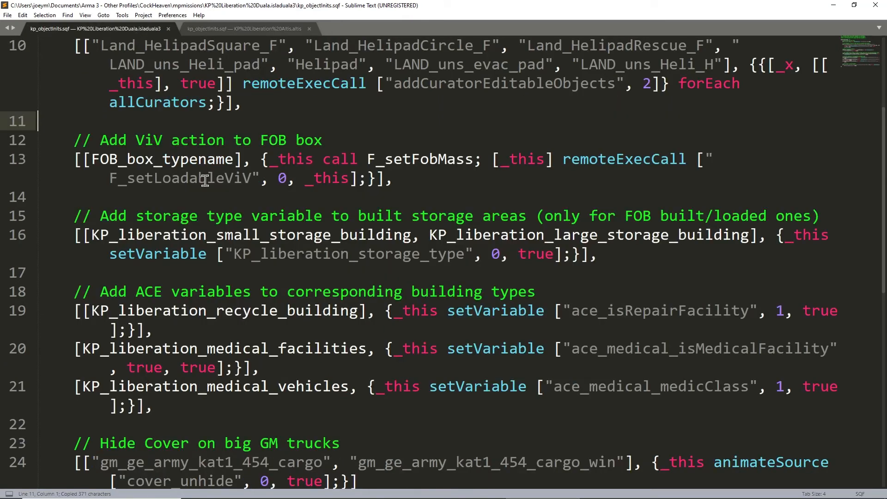
Paste the copied save gear and ACE arsenal block above the FOB box comment, and close the Altis kp_objectInits.sqf file
{"action": "left_click", "coordinate": [153, 194]}
{"action": "left_click", "coordinate": [204, 123]}
{"action": "key", "text": "ctrl+v"}
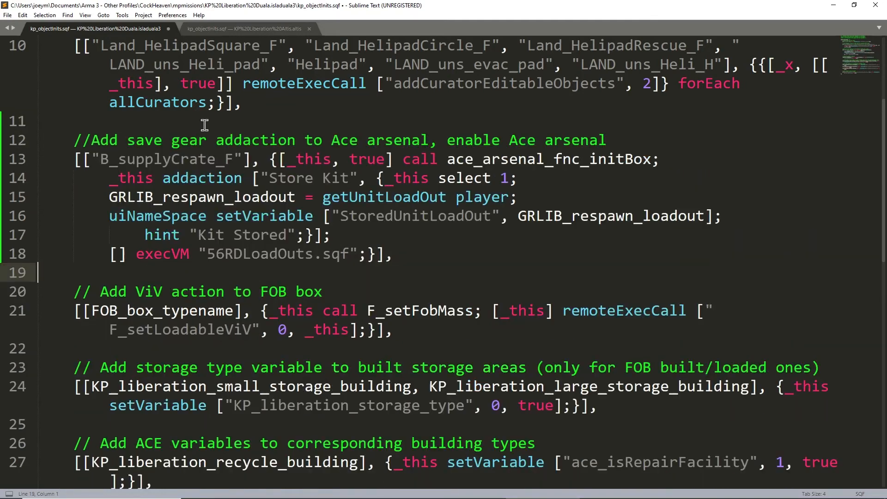
{"action": "left_click", "coordinate": [243, 95]}
{"action": "left_click", "coordinate": [309, 29]}
Examine the pasted block: the B_supplyCrate_F class, the ACE arsenal call, the Store Kit loadout code and the 56RDLoadOuts.sqf execVM line
{"action": "left_click", "coordinate": [259, 159]}
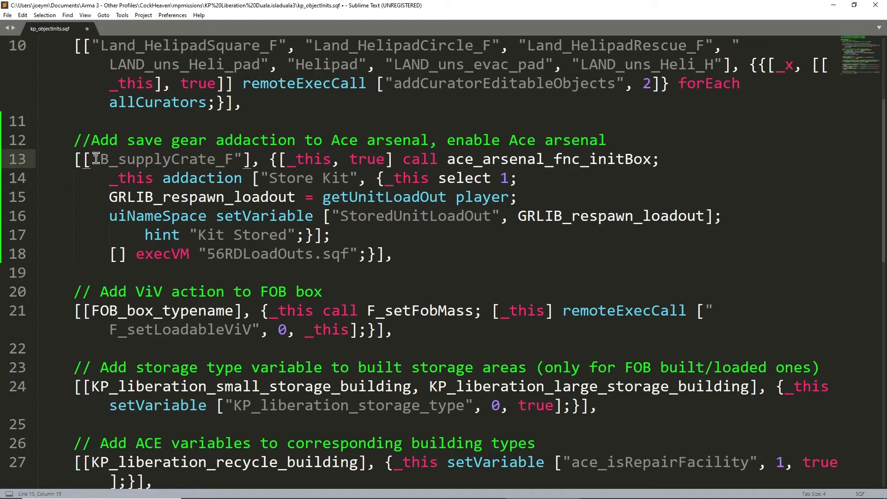
{"action": "mouse_move", "coordinate": [103, 159]}
{"action": "left_mouse_down"}
{"action": "mouse_move", "coordinate": [235, 158]}
{"action": "mouse_move", "coordinate": [100, 159]}
{"action": "left_mouse_up"}
{"action": "left_click", "coordinate": [162, 159]}
{"action": "left_click", "coordinate": [215, 161]}
{"action": "left_click_drag", "start_coordinate": [280, 157], "coordinate": [470, 152]}
{"action": "left_click", "coordinate": [545, 159]}
{"action": "left_click_drag", "start_coordinate": [110, 196], "coordinate": [339, 235]}
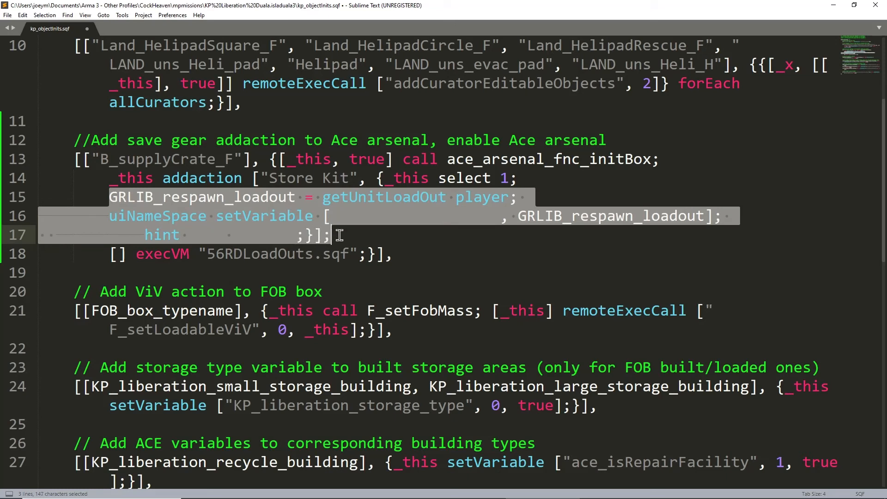
{"action": "left_click", "coordinate": [388, 204]}
{"action": "left_click", "coordinate": [189, 254]}
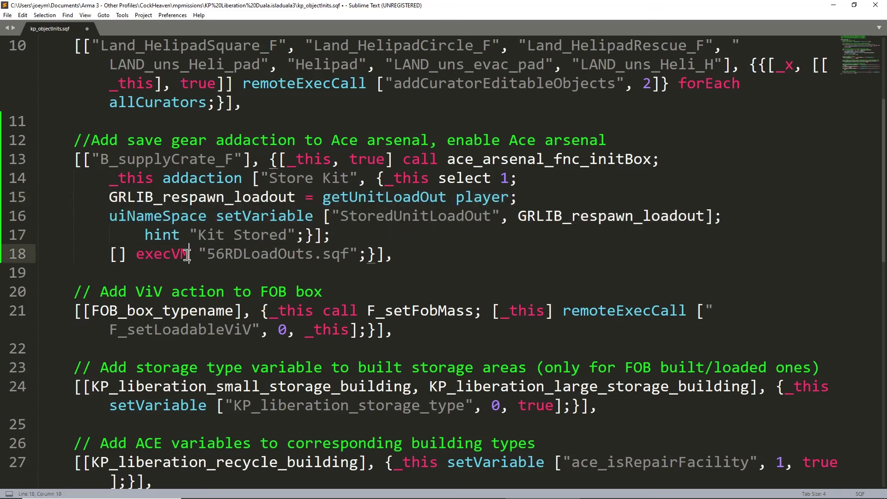
{"action": "left_click_drag", "start_coordinate": [109, 254], "coordinate": [309, 256]}
{"action": "left_click", "coordinate": [314, 253]}
{"action": "left_click", "coordinate": [332, 255]}
Save Duala's kp_objectInits.sqf and close the text editor to return to File Explorer
{"action": "key", "text": "ctrl+s"}
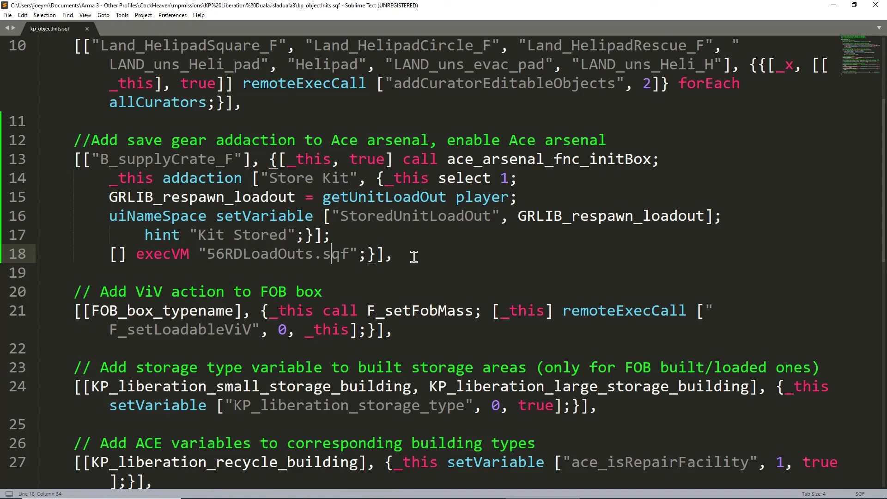
{"action": "left_click", "coordinate": [466, 269]}
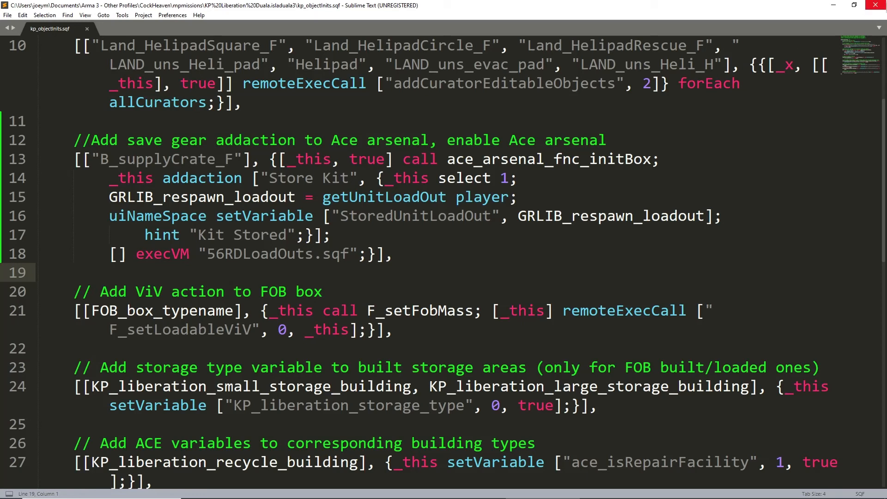
{"action": "double_click", "coordinate": [296, 256]}
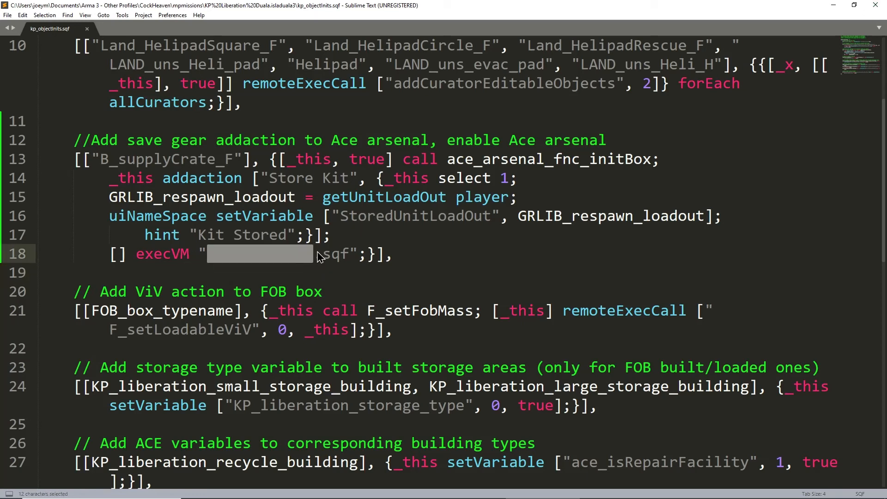
{"action": "left_click", "coordinate": [875, 5]}
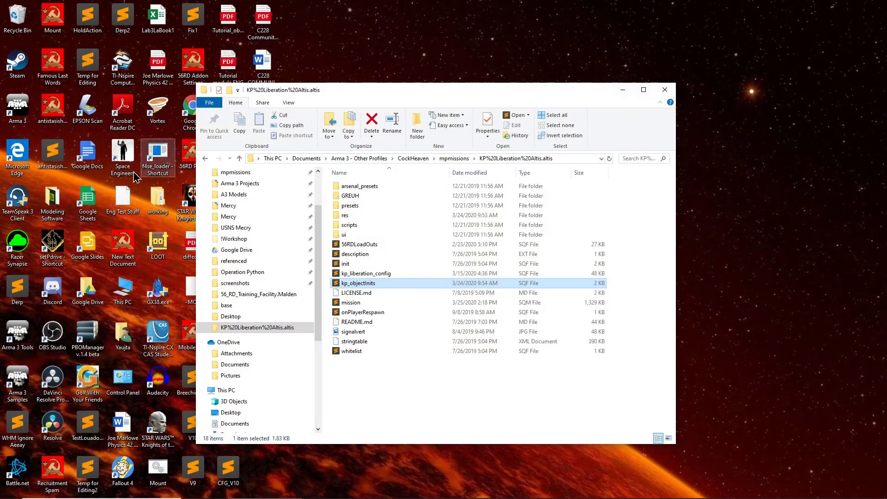
Copy the 56RDLoadOuts script from the KP%20Liberation%20Altis.altis folder into the KP%20Liberation%20Duala.isladuala3 folder
{"action": "left_click", "coordinate": [397, 245]}
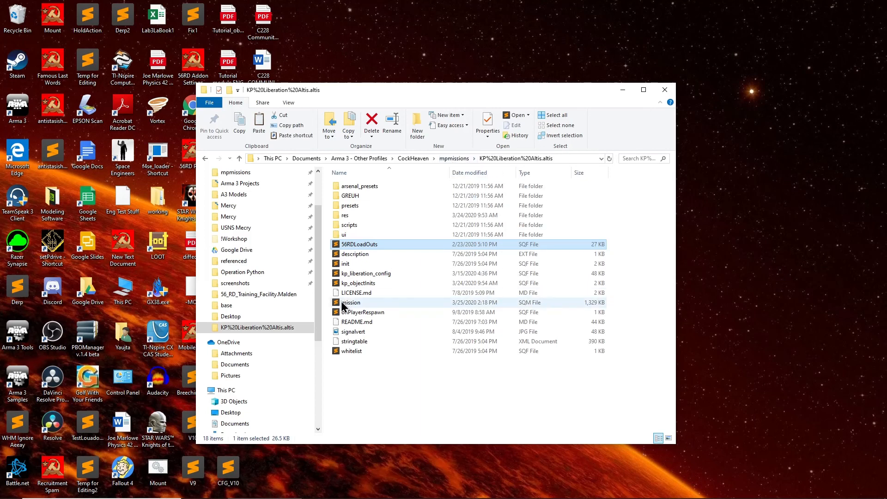
{"action": "key", "text": "alt+Left"}
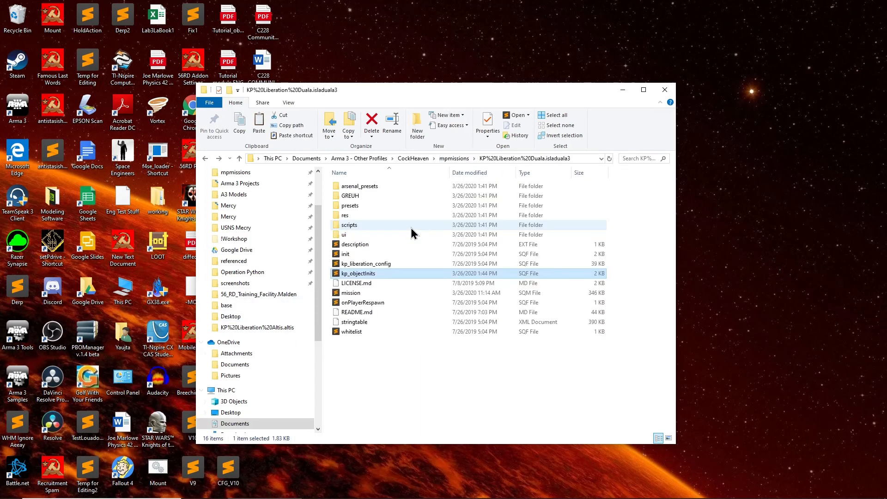
{"action": "key", "text": "ctrl+v"}
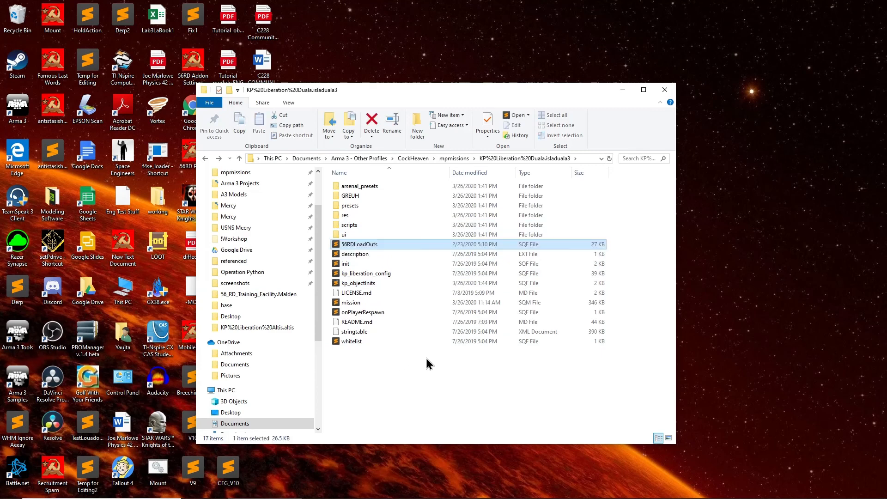
{"action": "left_click", "coordinate": [381, 363]}
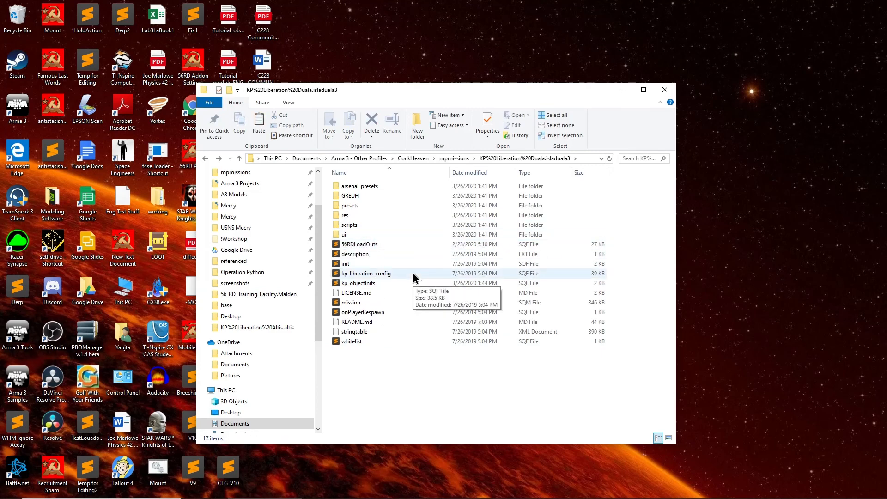
Copy the signalvert image from the KP%20Liberation%20Altis.altis folder into the KP%20Liberation%20Duala.isladuala3 folder
{"action": "left_click", "coordinate": [279, 327]}
{"action": "left_click", "coordinate": [365, 333]}
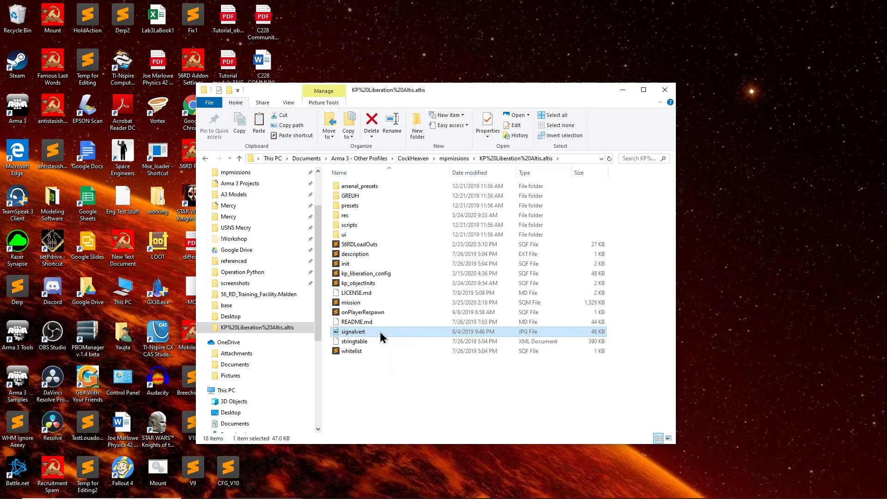
{"action": "key", "text": "alt+Left"}
{"action": "key", "text": "ctrl+v"}
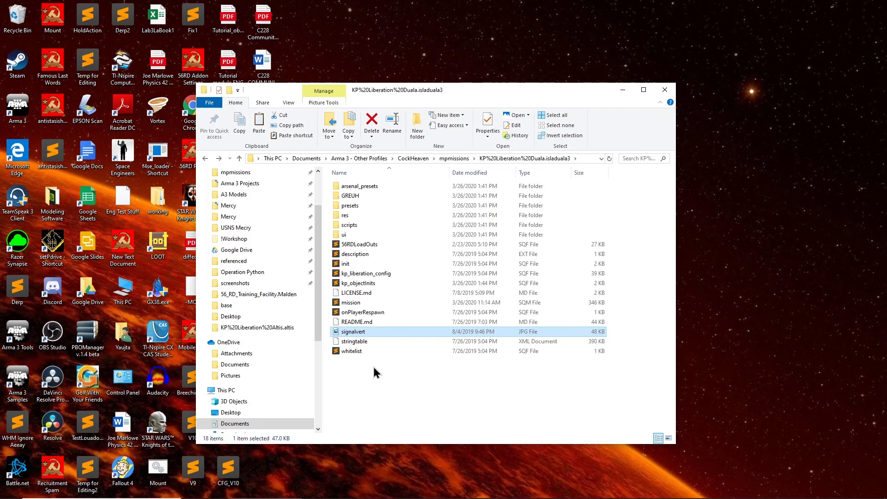
{"action": "left_click", "coordinate": [387, 378]}
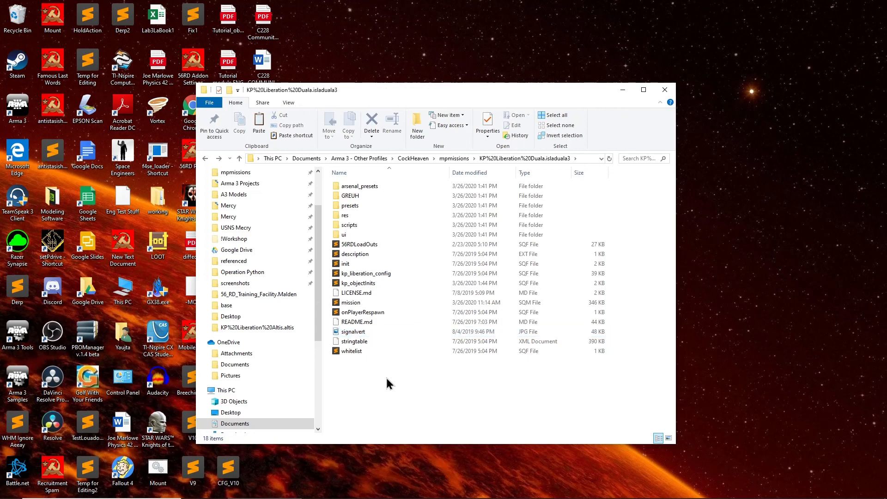